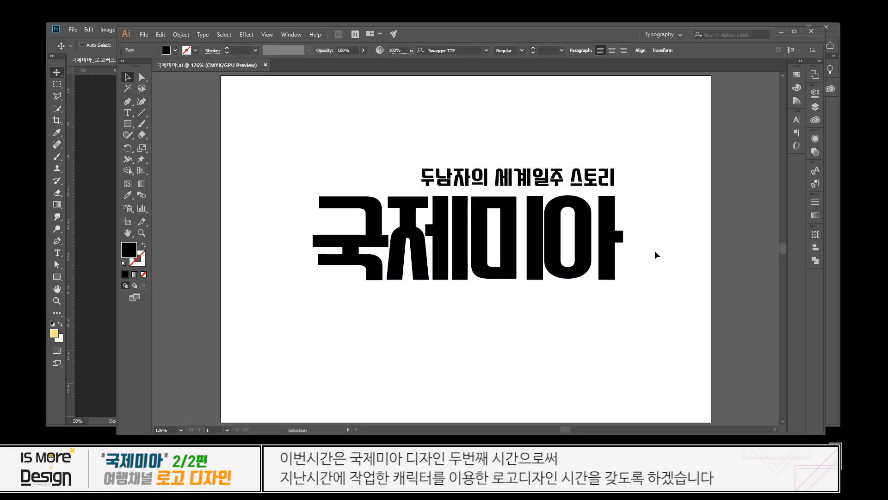
# - Look over the 국제미아 title lettering and the character artwork placed above the artboard
pyautogui.press('space')
pyautogui.moveTo(676, 151); pyautogui.dragTo(628, 481)
pyautogui.moveTo(539, 338); pyautogui.dragTo(557, 178)
pyautogui.moveTo(578, 308); pyautogui.dragTo(598, 244)
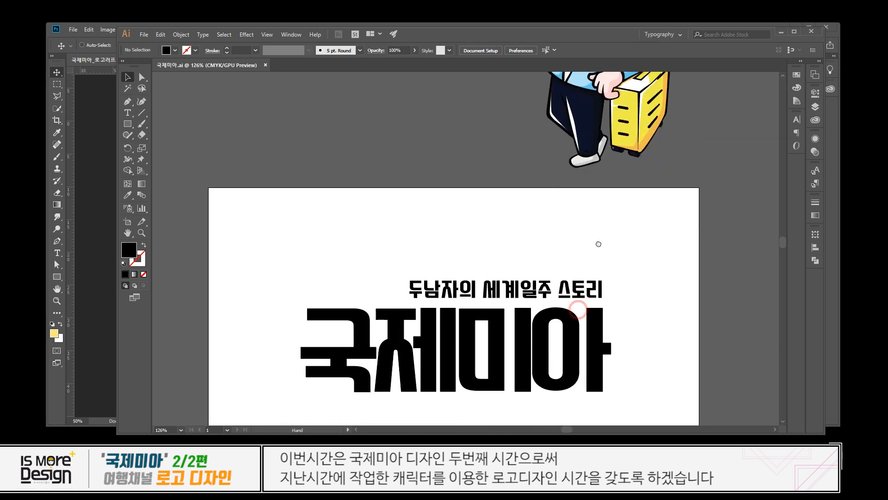
pyautogui.moveTo(603, 290); pyautogui.dragTo(616, 193)
pyautogui.moveTo(620, 294)
pyautogui.mouseDown()
pyautogui.moveTo(613, 258)
pyautogui.moveTo(618, 280)
pyautogui.mouseUp()
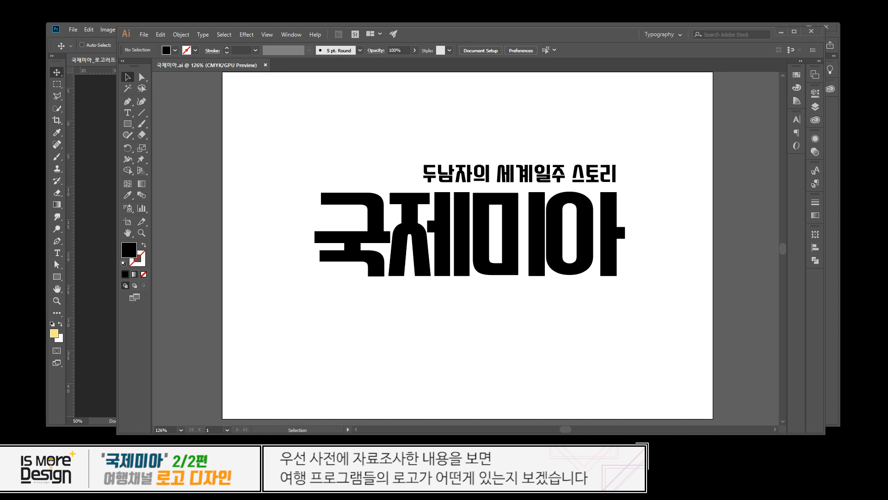
# - Switch to the 참고로고 folder window and browse through its travel-programme reference logos
pyautogui.hotkey('alt', 'Tab')
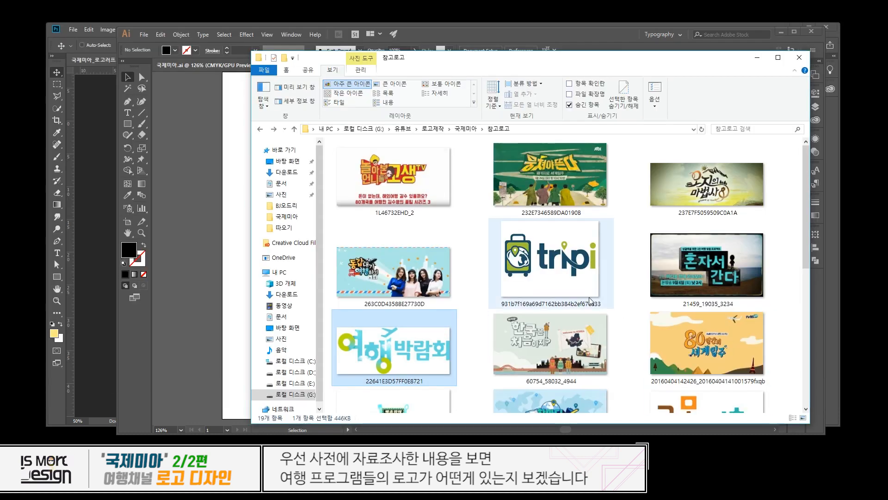
pyautogui.click(484, 236)
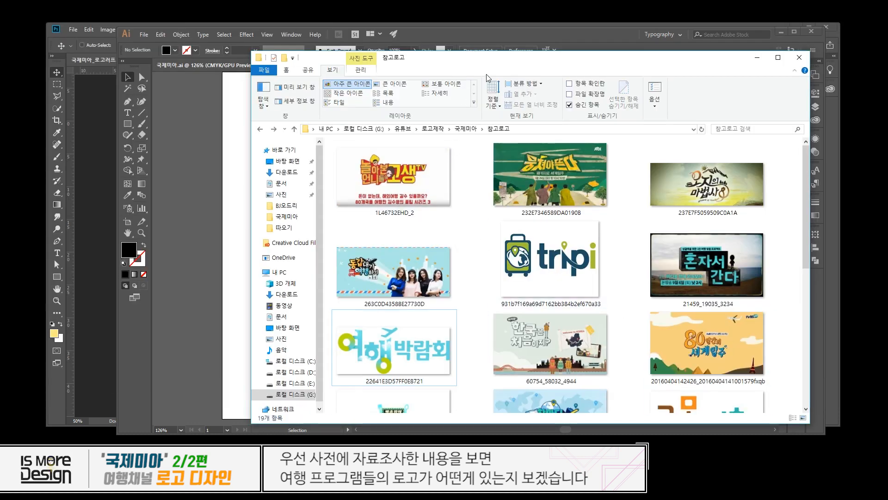
pyautogui.moveTo(547, 59); pyautogui.dragTo(525, 59)
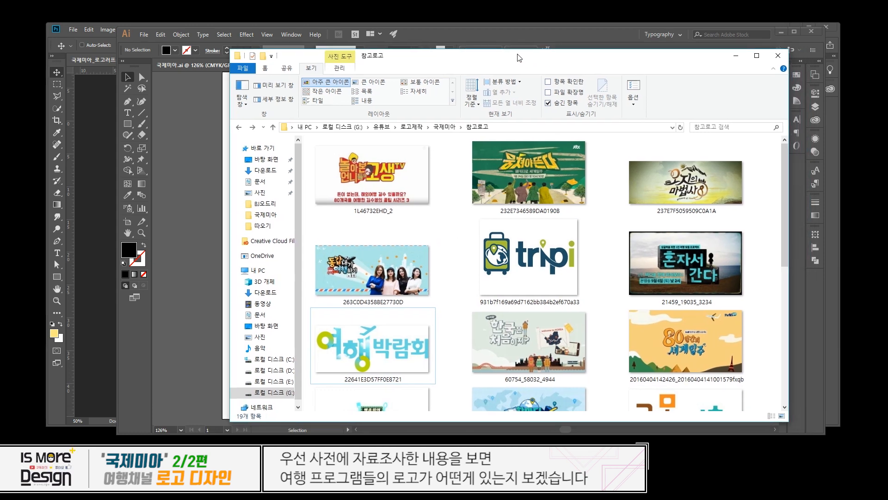
pyautogui.scroll(-10, 423, 202)
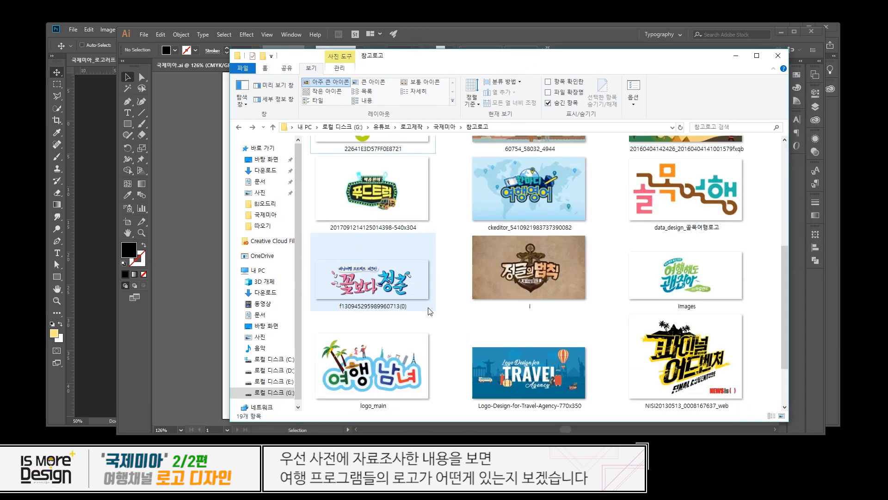
pyautogui.click(377, 363)
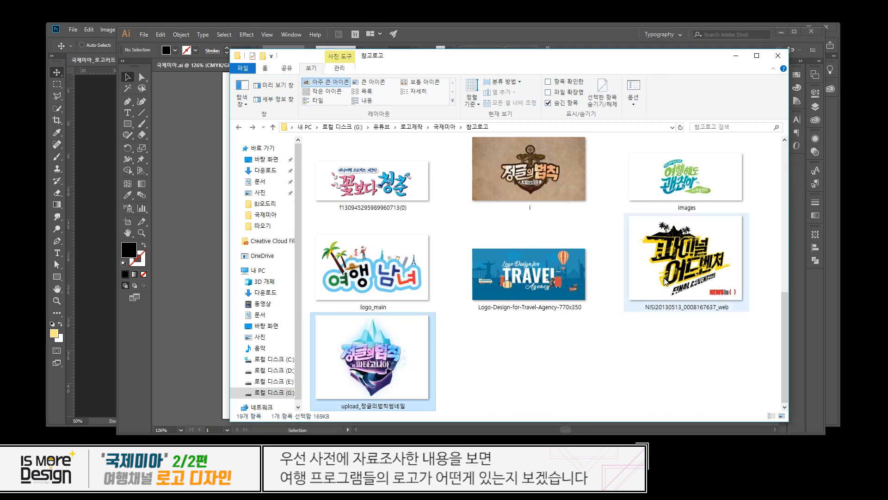
pyautogui.scroll(3, 602, 268)
pyautogui.scroll(-3, 556, 268)
# - Examine individual reference logos such as 정글의 법칙, 여행 남녀 and 꽃보다 청춘, and minimise the folder window
pyautogui.click(529, 175)
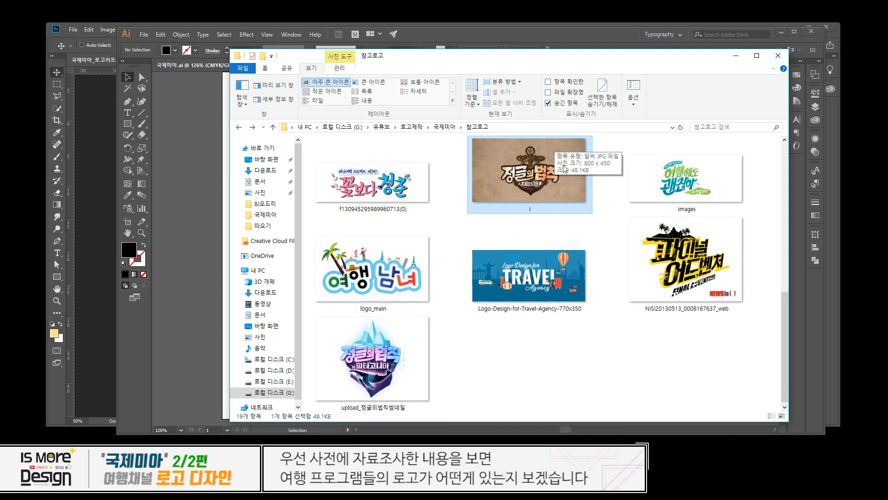
pyautogui.click(520, 361)
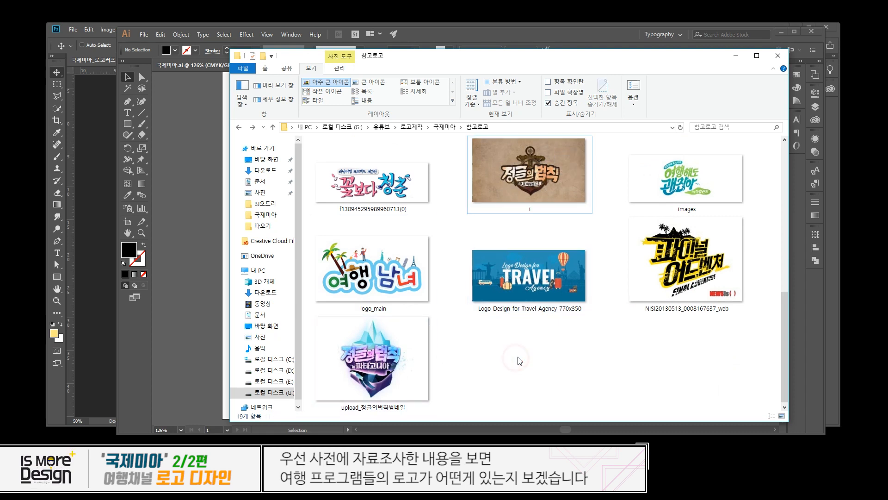
pyautogui.click(353, 272)
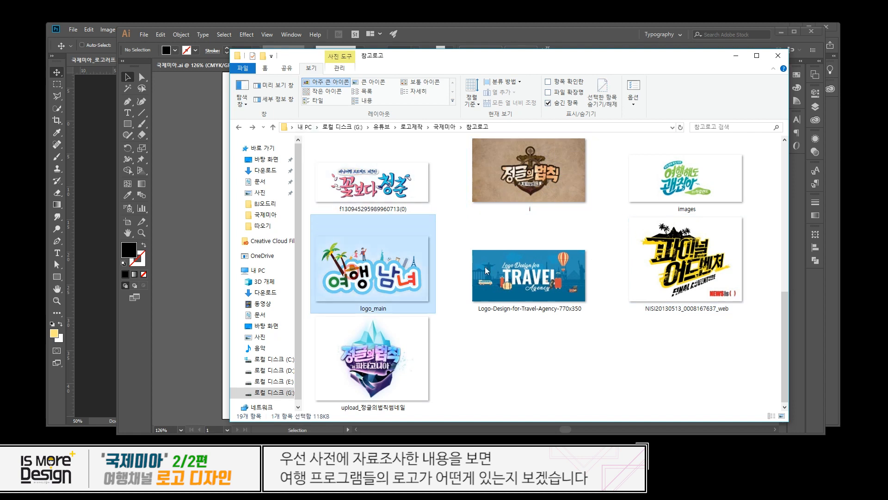
pyautogui.click(681, 161)
pyautogui.click(525, 287)
pyautogui.click(373, 182)
pyautogui.click(364, 254)
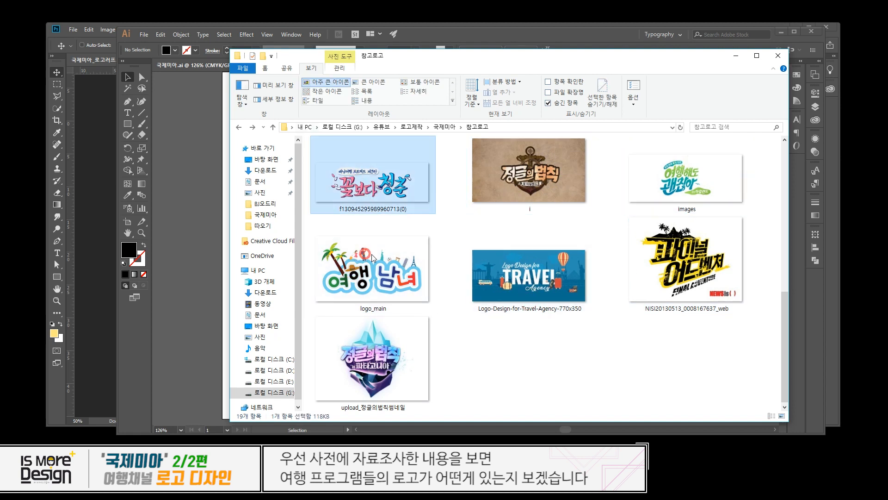
pyautogui.click(523, 273)
pyautogui.click(654, 273)
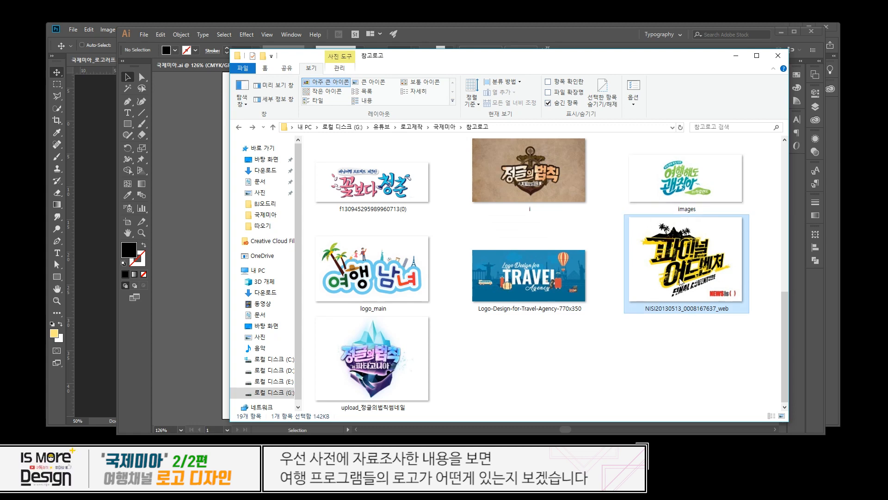
pyautogui.scroll(5, 758, 313)
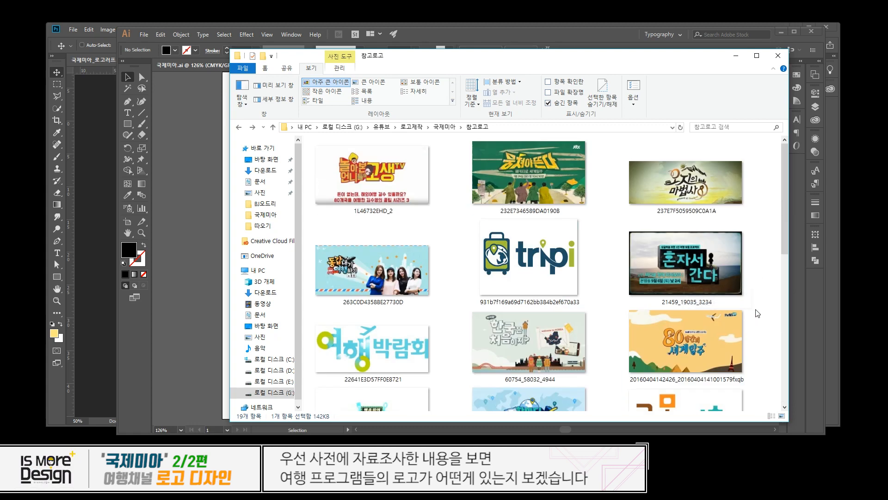
pyautogui.click(361, 273)
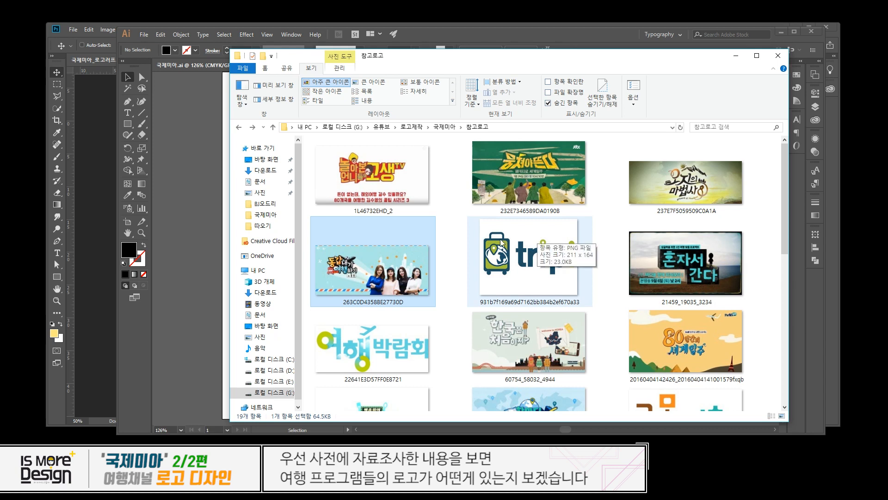
pyautogui.click(737, 59)
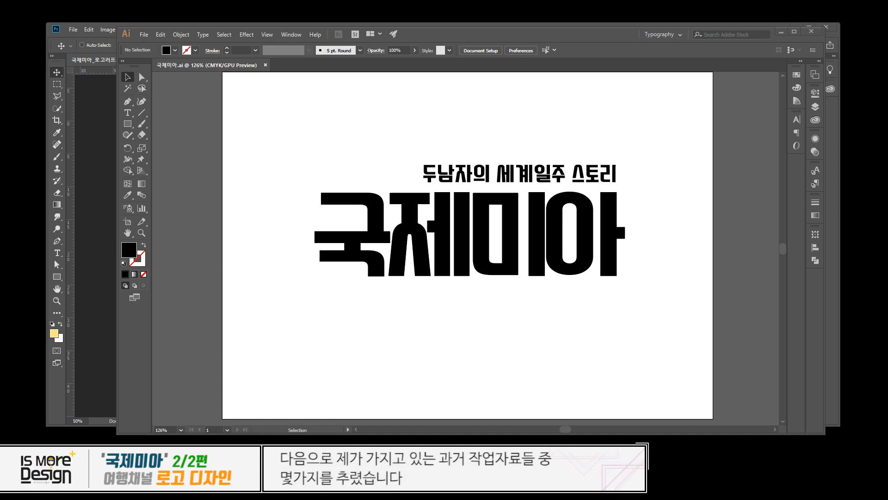
# - Move the 여행 박람회 image up and away from the black past-work logo samples beside the artboard
pyautogui.click(678, 233)
pyautogui.moveTo(704, 226); pyautogui.dragTo(266, 208)
pyautogui.moveTo(490, 221); pyautogui.dragTo(472, 250)
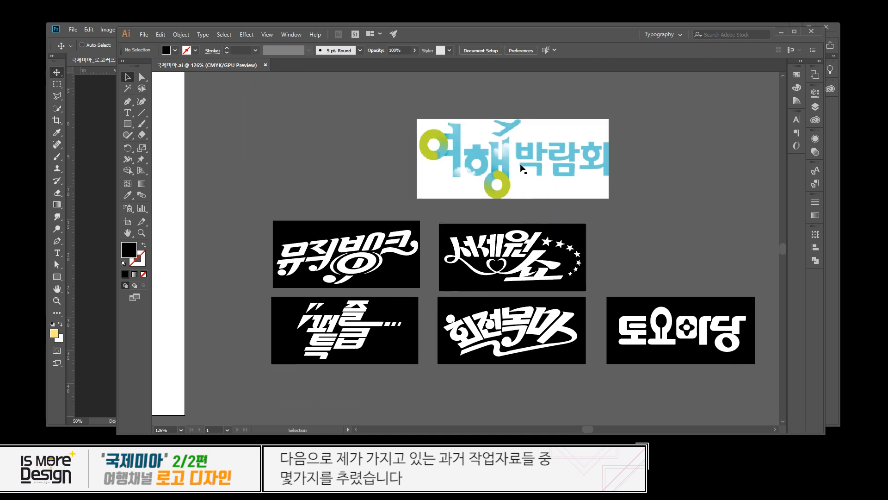
pyautogui.moveTo(554, 172); pyautogui.dragTo(653, 129)
pyautogui.click(511, 191)
pyautogui.moveTo(517, 249); pyautogui.dragTo(553, 154)
pyautogui.moveTo(237, 136); pyautogui.dragTo(221, 264)
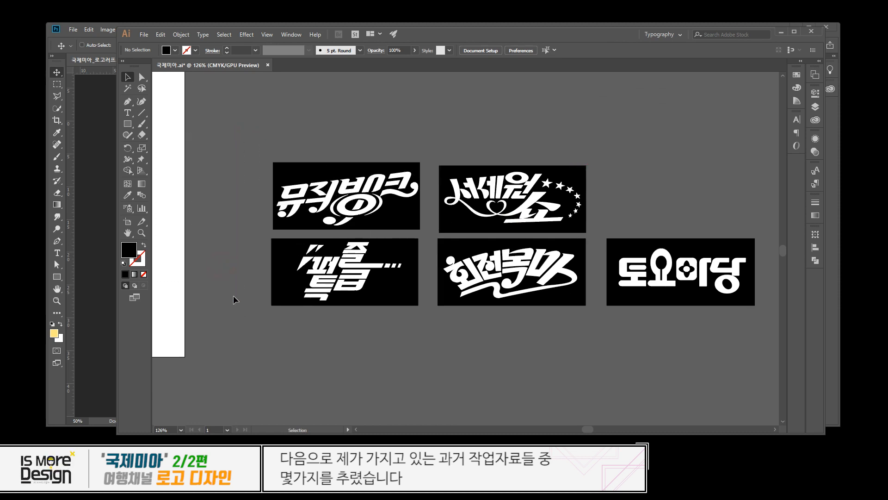
# - Delete the 토요마당 logo sample and review the four remaining past-work logos
pyautogui.moveTo(605, 220); pyautogui.dragTo(781, 362)
pyautogui.press('Delete')
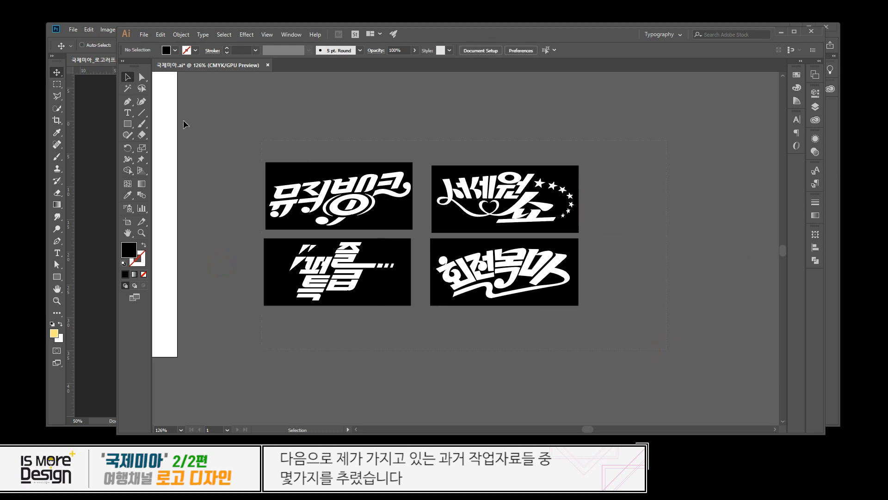
pyautogui.hotkey('ctrl', 'a')
pyautogui.click(234, 120)
pyautogui.moveTo(238, 119); pyautogui.dragTo(268, 126)
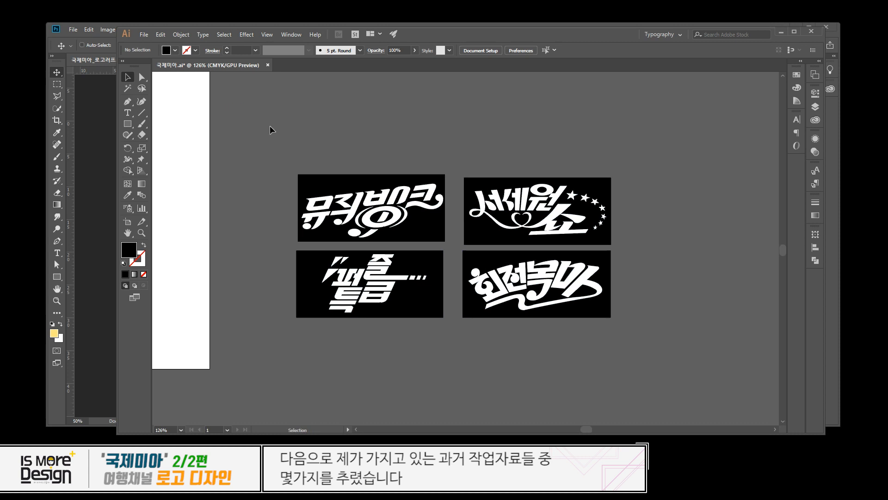
pyautogui.moveTo(483, 130); pyautogui.dragTo(500, 133)
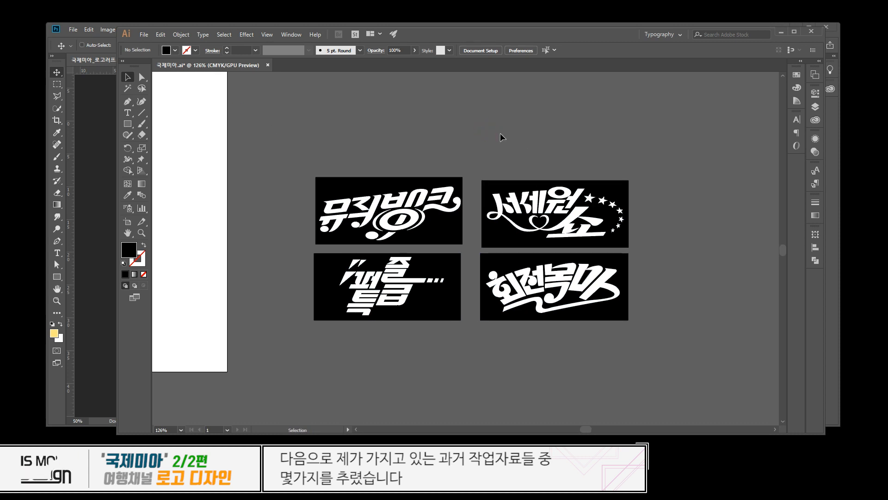
pyautogui.moveTo(295, 132); pyautogui.dragTo(674, 366)
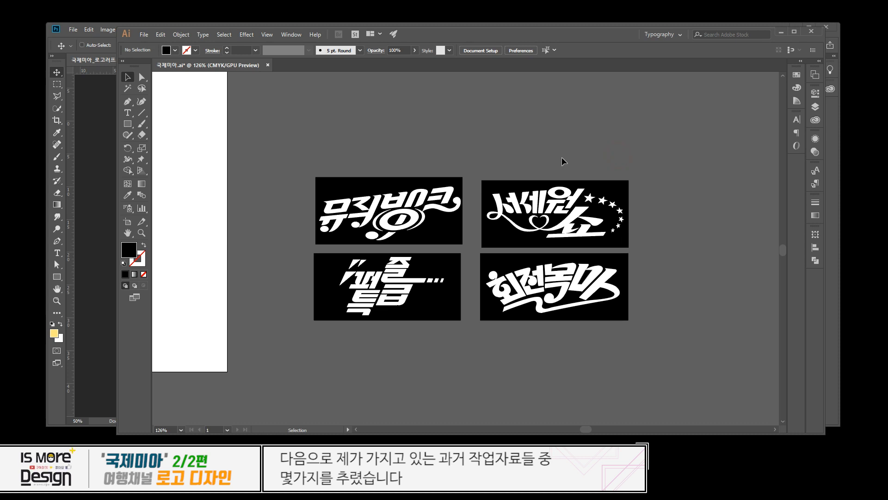
pyautogui.moveTo(392, 159)
pyautogui.mouseDown()
pyautogui.moveTo(412, 170)
pyautogui.moveTo(397, 175)
pyautogui.mouseUp()
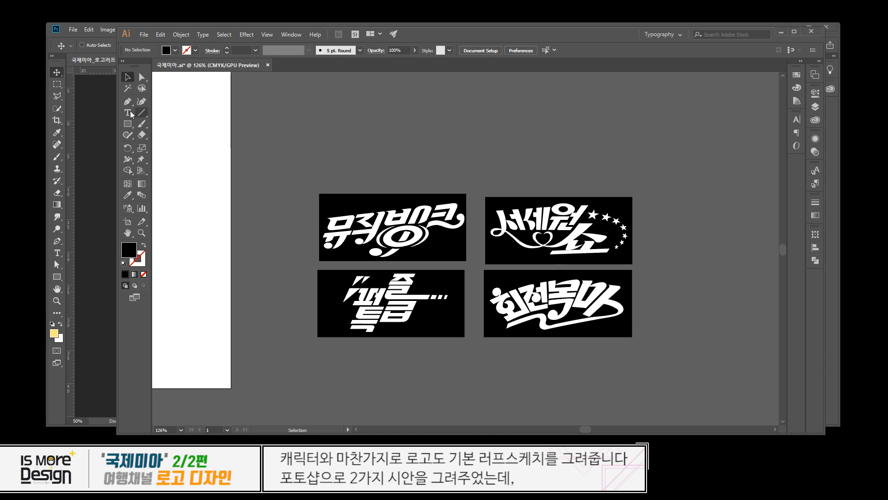
# - Return to the 국제미아 title artboard and switch to the rough-sketch document 국제미아_로고러프스케치.psd in Photoshop
pyautogui.moveTo(451, 38); pyautogui.dragTo(429, 38)
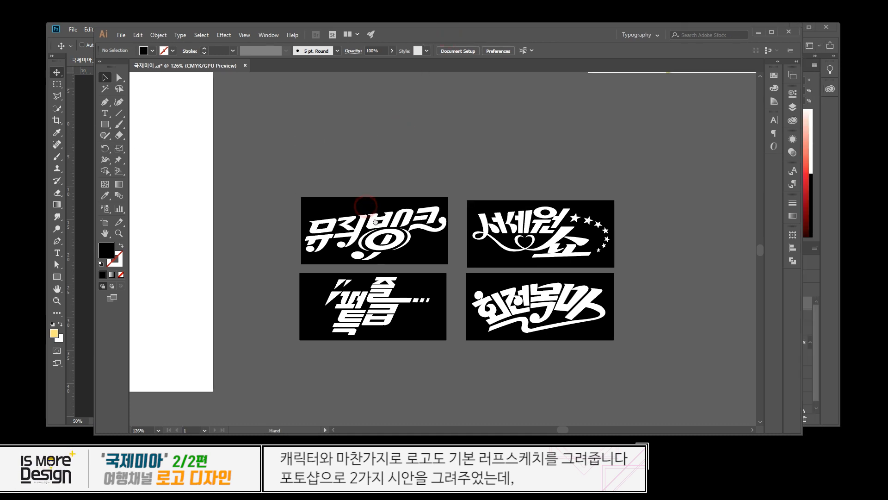
pyautogui.moveTo(187, 208); pyautogui.dragTo(621, 234)
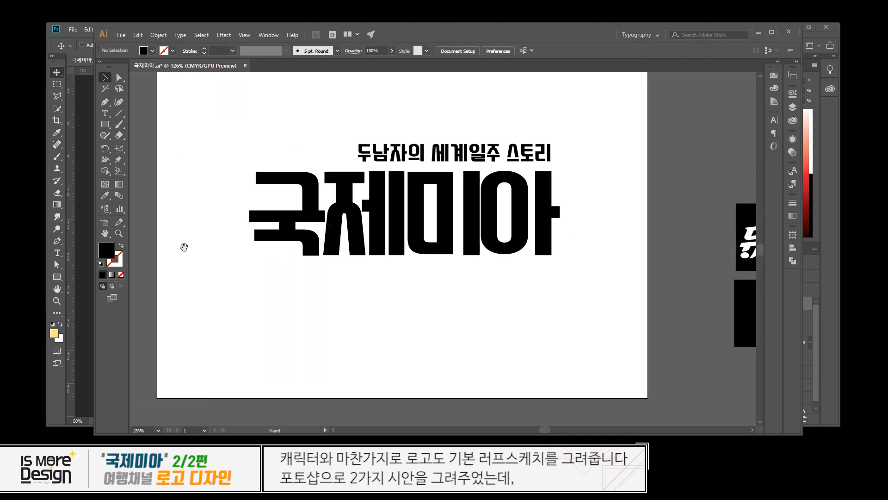
pyautogui.click(84, 292)
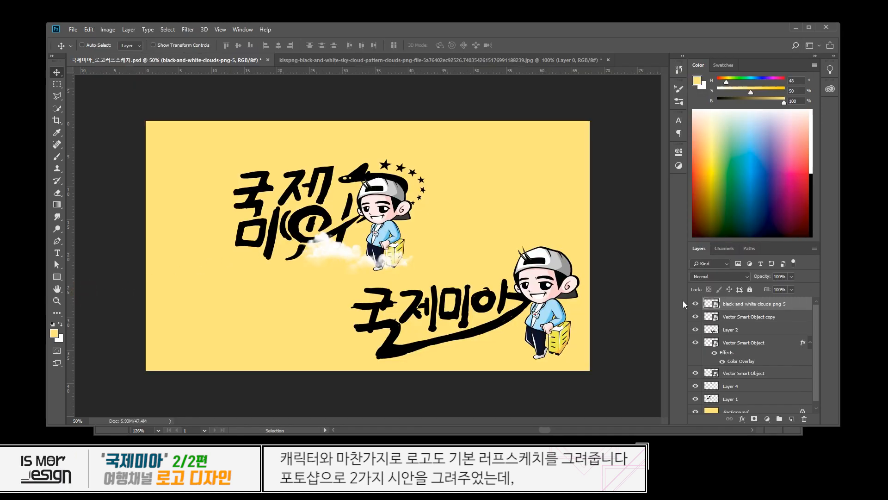
# - Toggle the black-and-white-clouds-png-5 layer off and on to compare the first logo draft with and without clouds
pyautogui.click(696, 304)
pyautogui.click(695, 303)
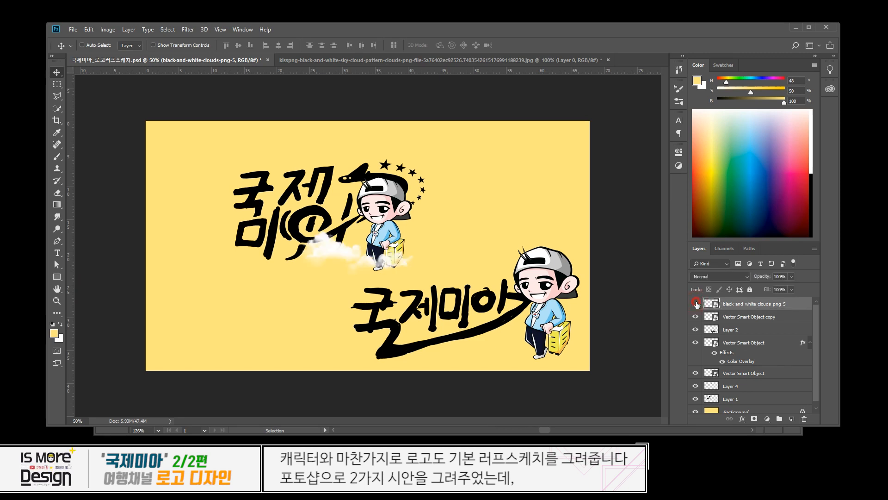
pyautogui.click(696, 304)
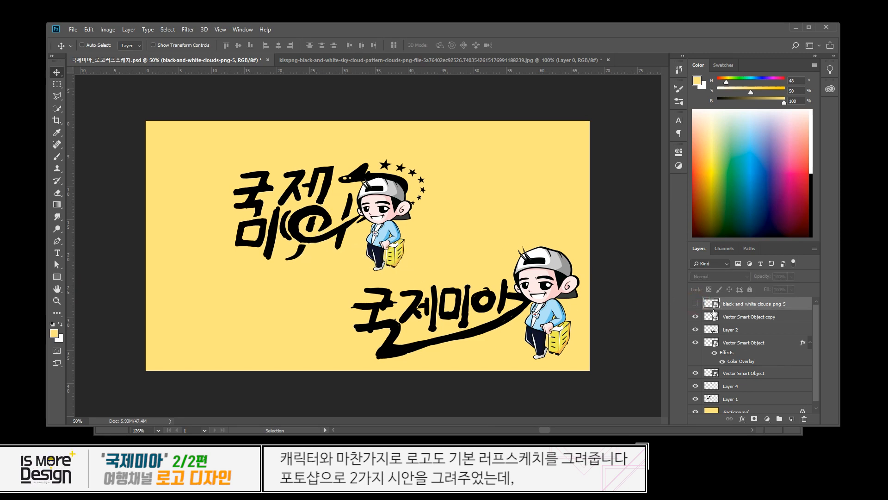
pyautogui.click(695, 303)
# - Collapse the smart object's layer effects and shift all layers above the Background slightly up and left on the canvas
pyautogui.click(810, 342)
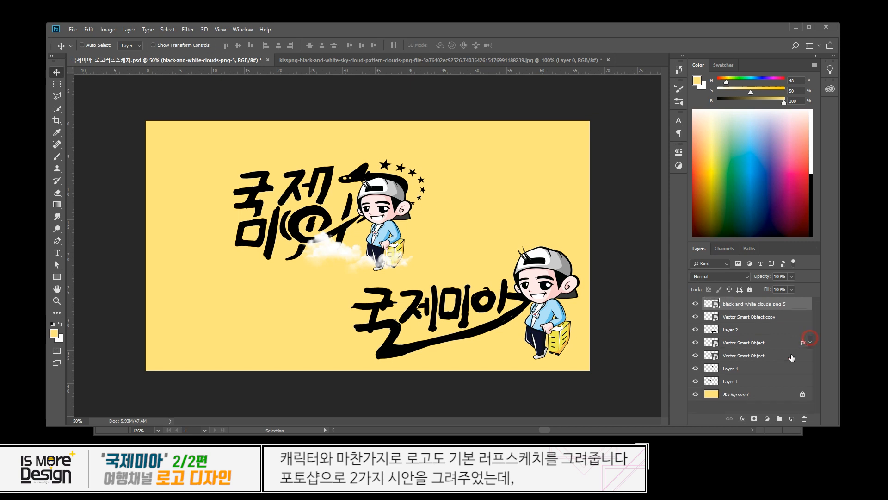
pyautogui.keyDown('shift'); pyautogui.click(749, 382); pyautogui.keyUp('shift')
pyautogui.moveTo(537, 285); pyautogui.dragTo(504, 271)
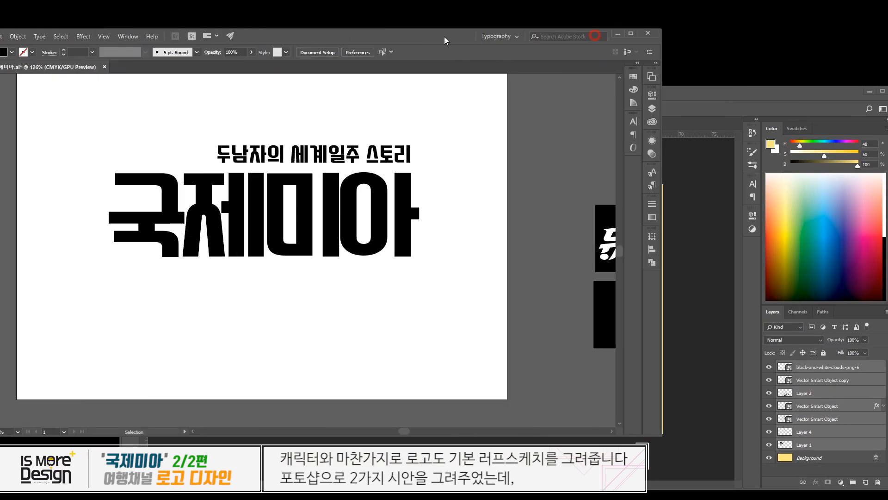
# - Arrange the Illustrator and Photoshop windows side by side to compare the past-work logos with the two rough sketches
pyautogui.moveTo(444, 37); pyautogui.dragTo(405, 37)
pyautogui.moveTo(510, 232); pyautogui.dragTo(343, 220)
pyautogui.moveTo(546, 233); pyautogui.dragTo(216, 202)
pyautogui.click(740, 91)
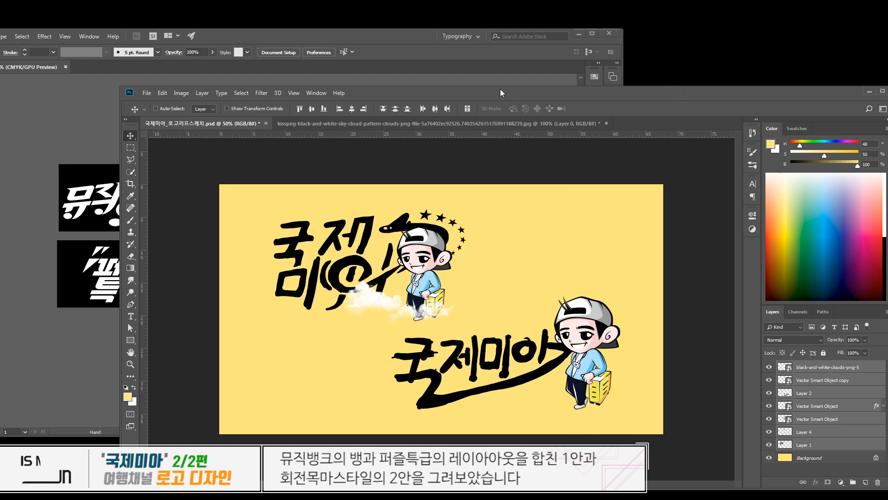
pyautogui.moveTo(512, 92); pyautogui.dragTo(745, 79)
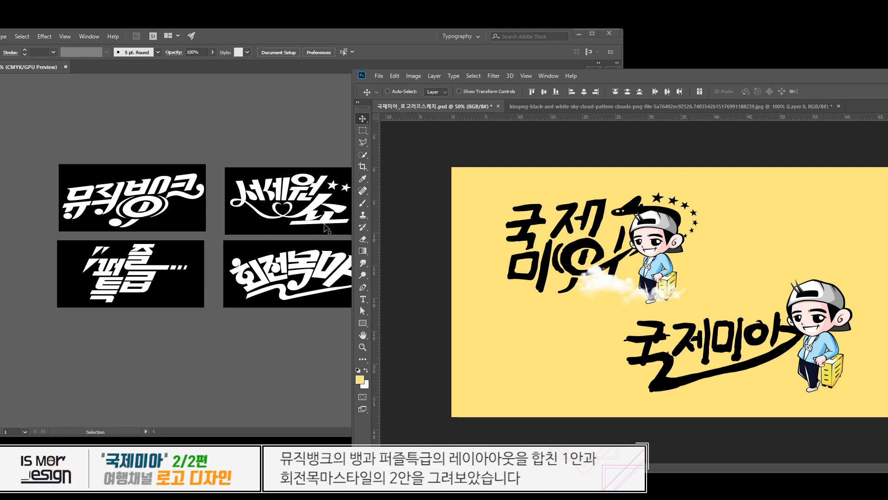
pyautogui.moveTo(661, 77); pyautogui.dragTo(732, 67)
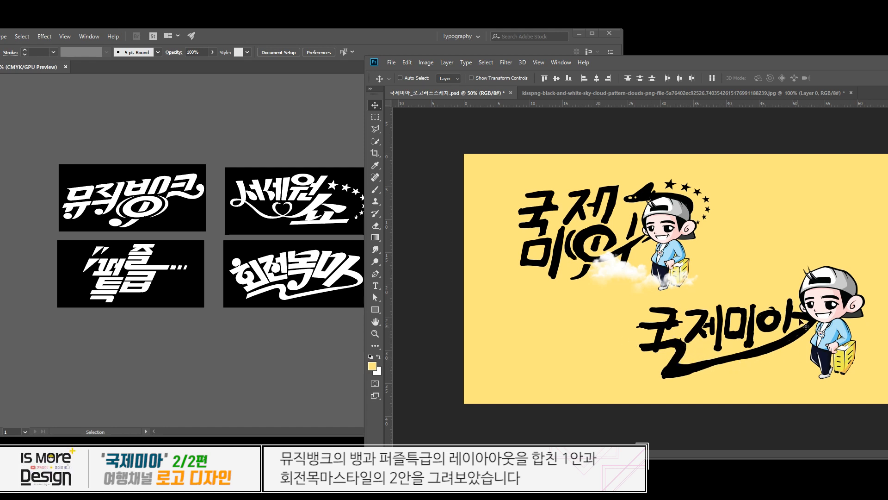
# - Bring the Photoshop window back over Illustrator, hide Layer 2 with the second draft's lettering, and check the Vector Smart Object copy layer
pyautogui.moveTo(747, 65); pyautogui.dragTo(459, 40)
pyautogui.click(578, 206)
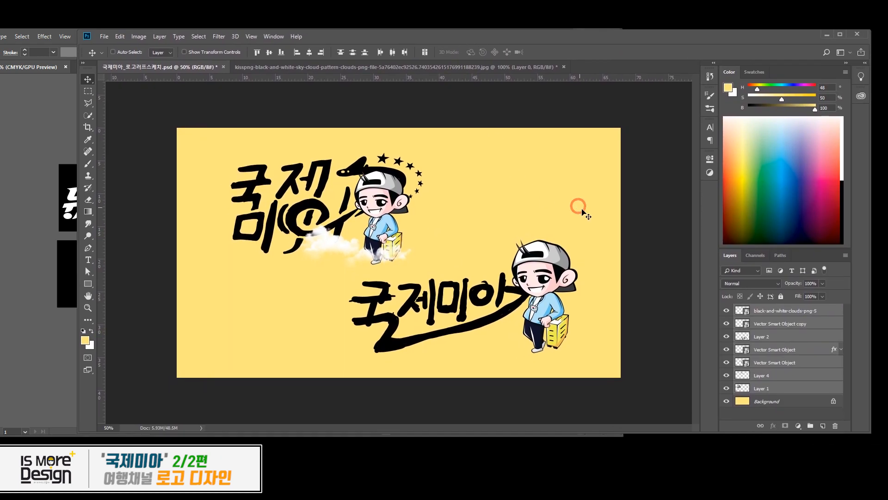
pyautogui.click(726, 336)
pyautogui.click(726, 337)
pyautogui.click(726, 337)
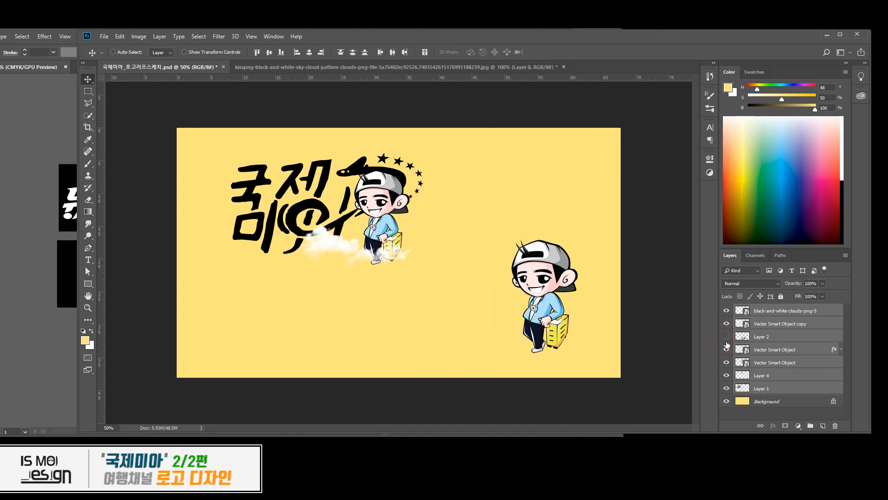
pyautogui.click(726, 324)
pyautogui.click(727, 324)
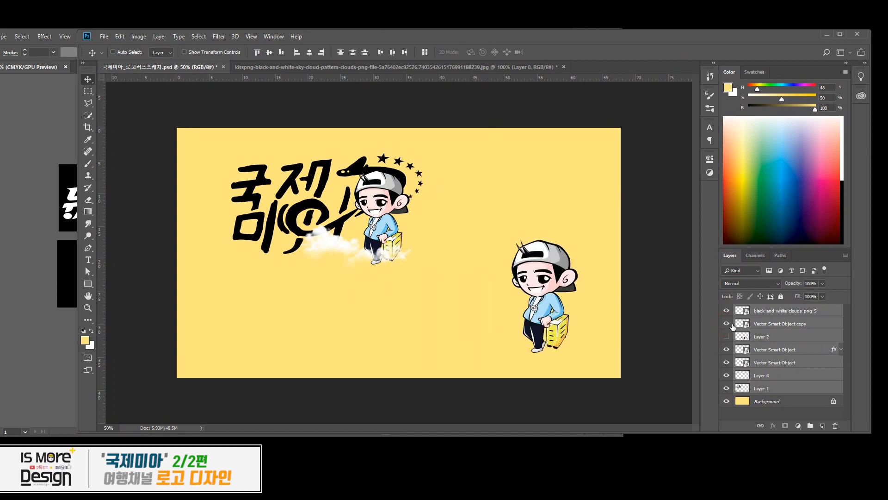
# - Show Layer 2, restack it with the Vector Smart Object copy above the clouds layer, and hide both second-draft layers
pyautogui.keyDown('shift'); pyautogui.click(730, 337); pyautogui.keyUp('shift')
pyautogui.click(727, 337)
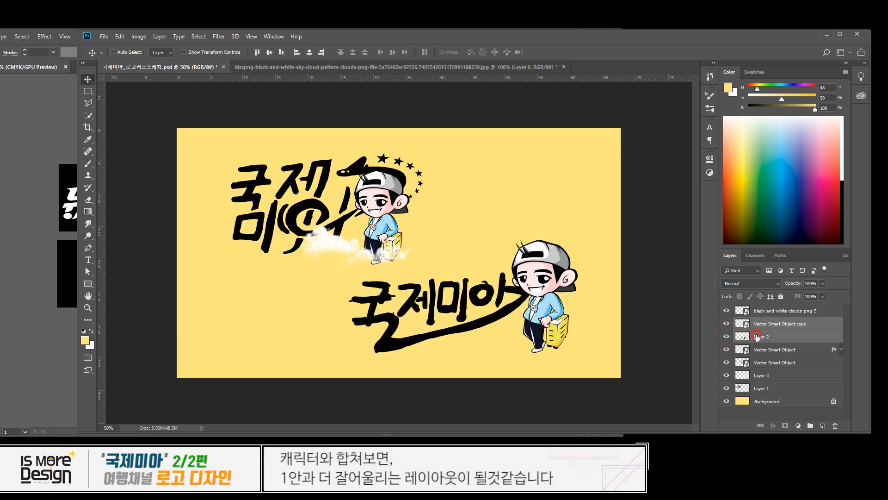
pyautogui.click(757, 337)
pyautogui.keyDown('shift'); pyautogui.click(758, 323); pyautogui.keyUp('shift')
pyautogui.hotkey('ctrl', ']')
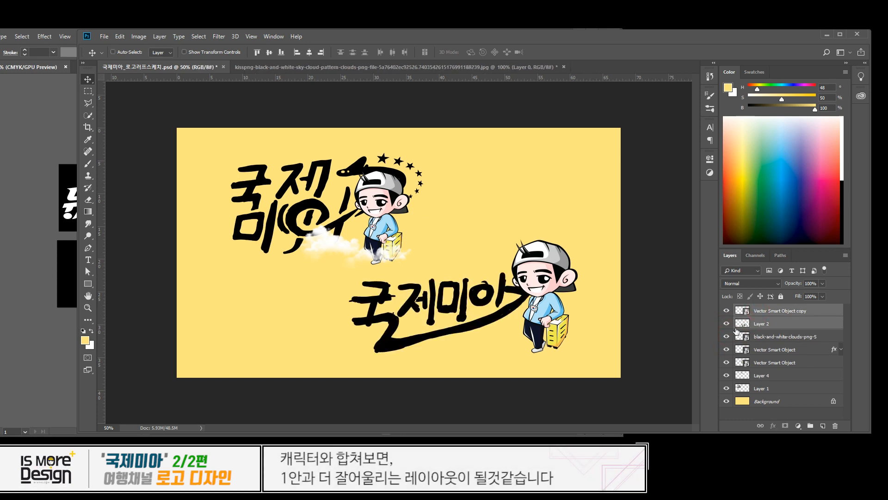
pyautogui.moveTo(727, 311); pyautogui.dragTo(727, 324)
# - Move the first draft's layers, from black-and-white-clouds-png-5 down to Layer 1, to the centre of the canvas
pyautogui.click(745, 336)
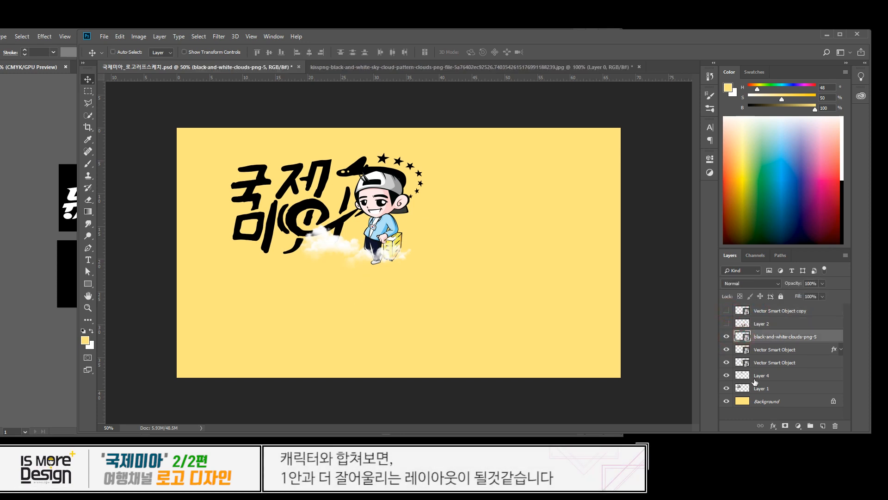
pyautogui.keyDown('shift'); pyautogui.click(756, 387); pyautogui.keyUp('shift')
pyautogui.moveTo(385, 221); pyautogui.dragTo(468, 259)
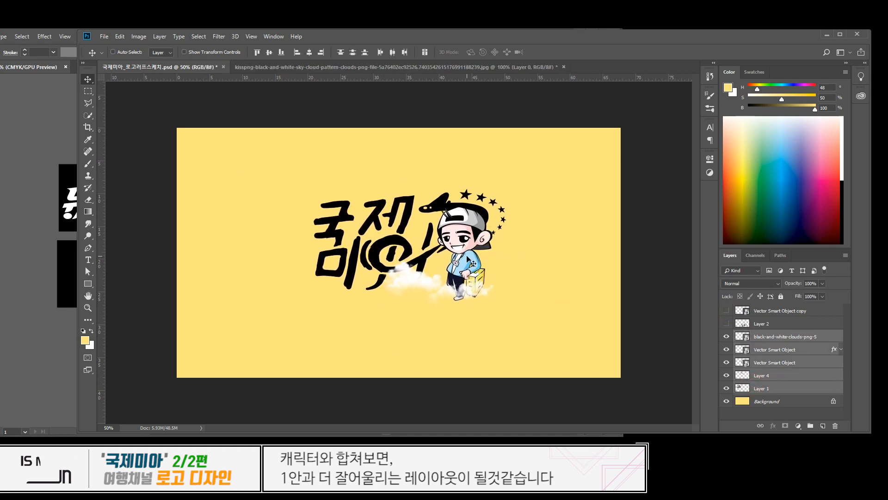
pyautogui.hotkey('ctrl', '+')
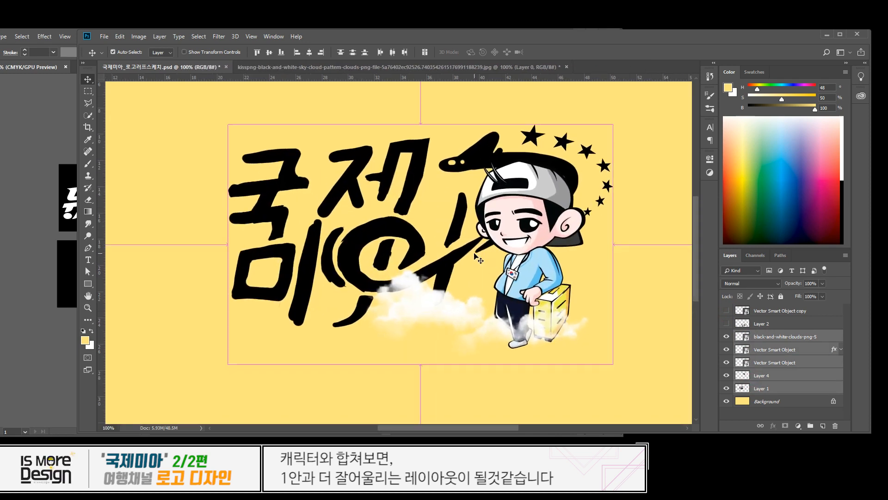
pyautogui.hotkey('ctrl', '-')
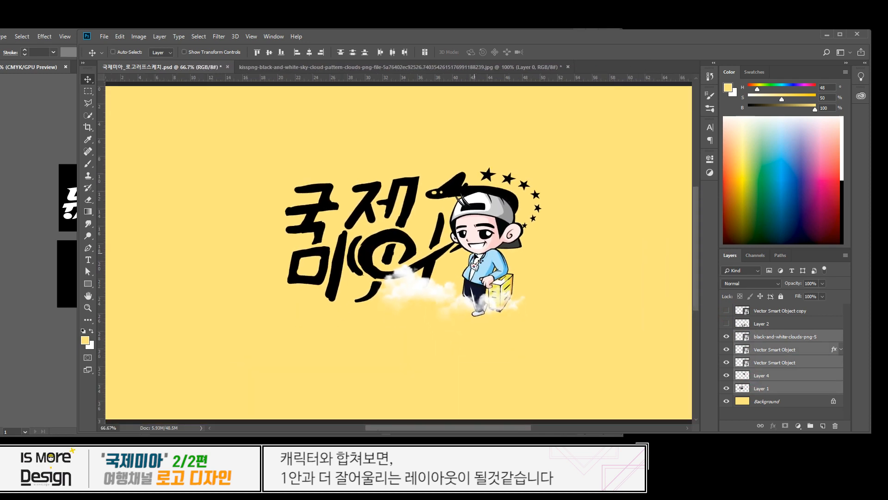
# - Go through the first draft's individual layers and hide the black-and-white-clouds-png-5 layer
pyautogui.click(757, 342)
pyautogui.click(757, 349)
pyautogui.click(757, 363)
pyautogui.click(753, 374)
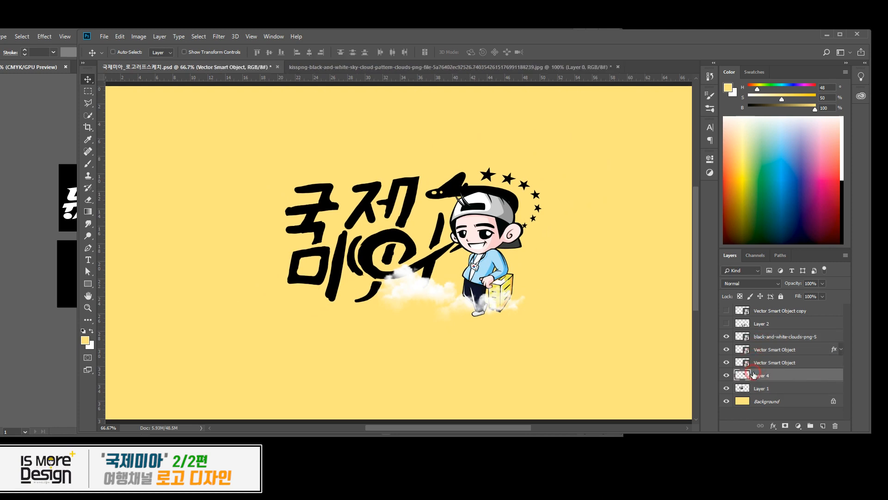
pyautogui.click(752, 387)
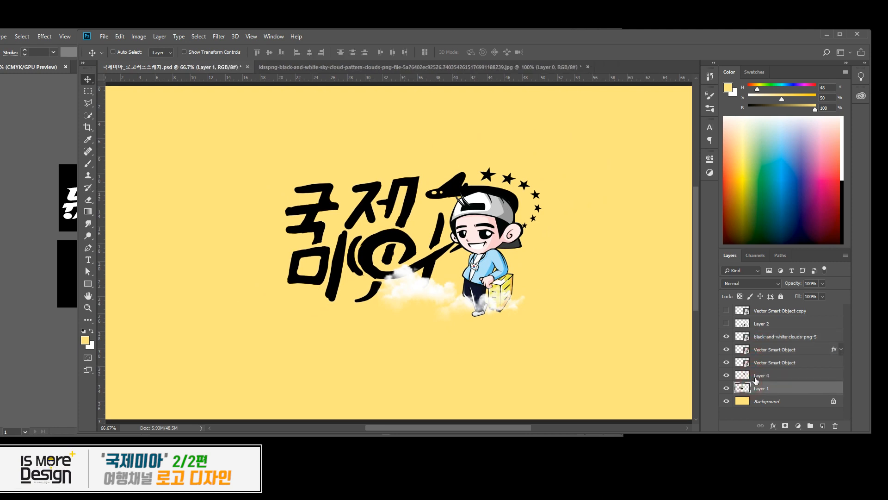
pyautogui.click(754, 376)
pyautogui.click(726, 337)
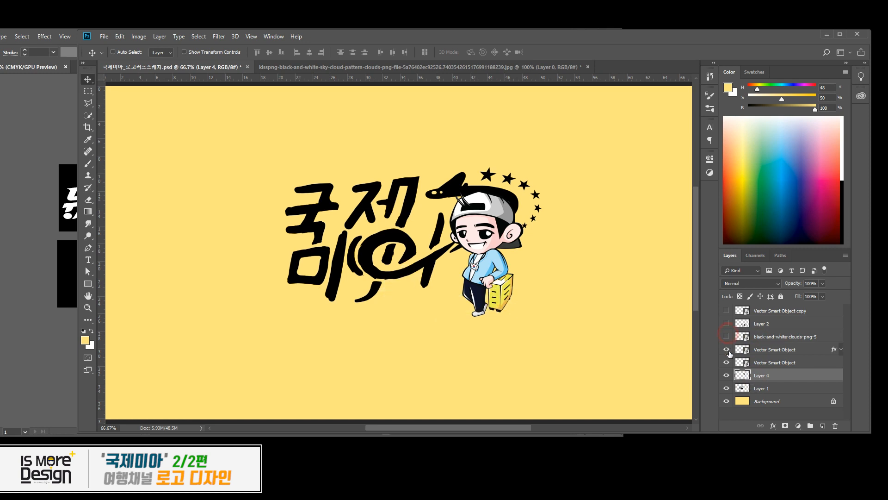
# - Check the visibility of the stars and Layer 4, and hide the Vector Smart Object layer holding the first draft's character
pyautogui.click(727, 349)
pyautogui.click(727, 349)
pyautogui.click(727, 350)
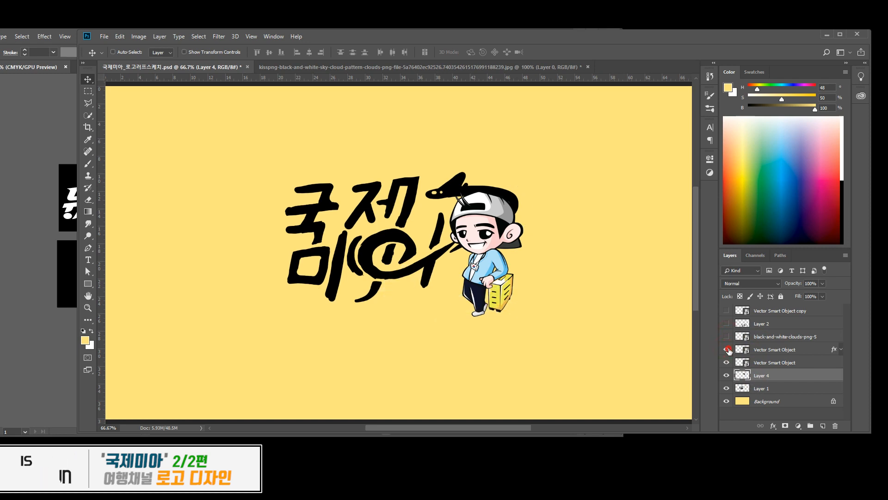
pyautogui.click(727, 349)
pyautogui.click(727, 362)
pyautogui.click(727, 373)
pyautogui.click(727, 374)
pyautogui.click(727, 374)
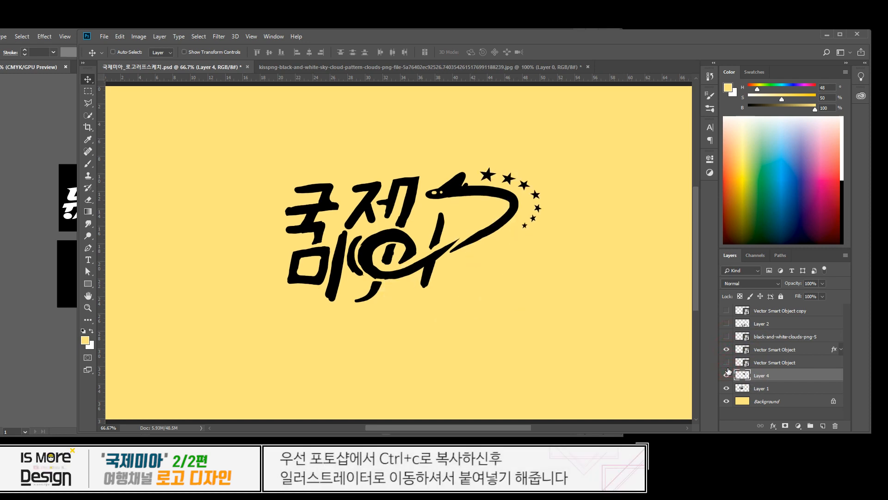
pyautogui.click(727, 374)
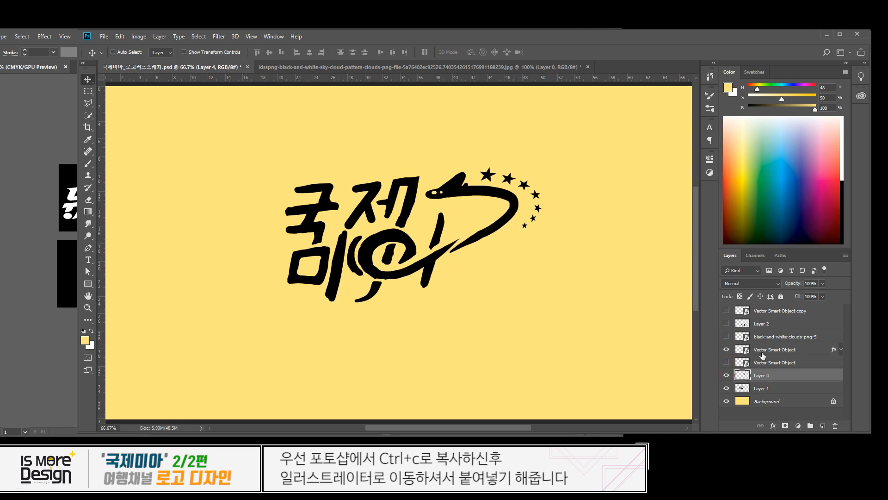
# - Place the stars' Vector Smart Object below the hidden character layer and merge it with Layer 4 and Layer 1
pyautogui.click(764, 352)
pyautogui.click(725, 349)
pyautogui.click(725, 349)
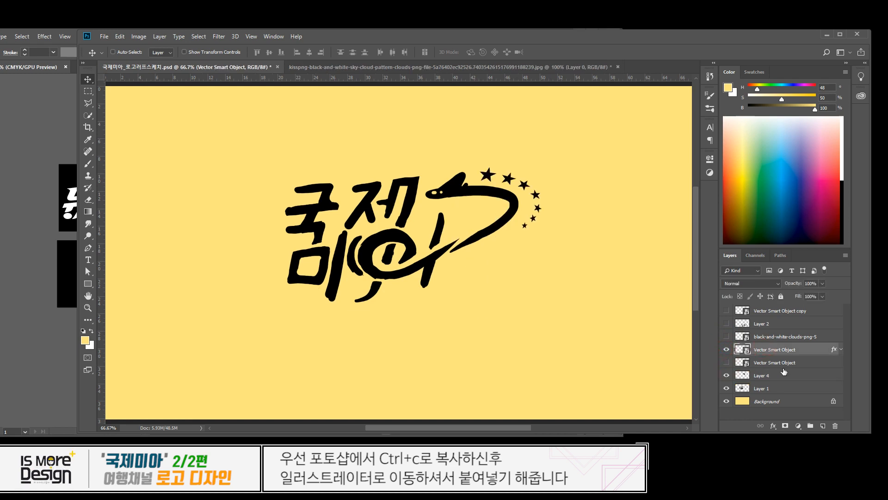
pyautogui.moveTo(777, 345); pyautogui.dragTo(772, 369)
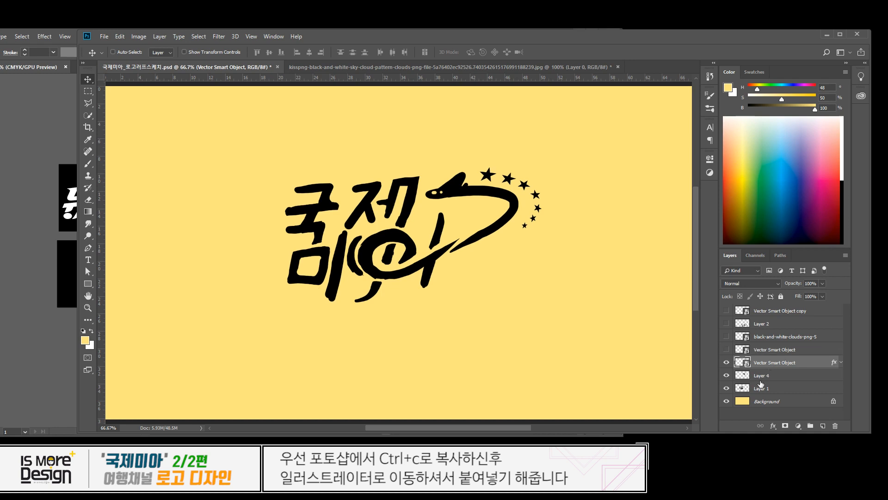
pyautogui.keyDown('shift'); pyautogui.click(763, 387); pyautogui.keyUp('shift')
pyautogui.hotkey('ctrl', 'e')
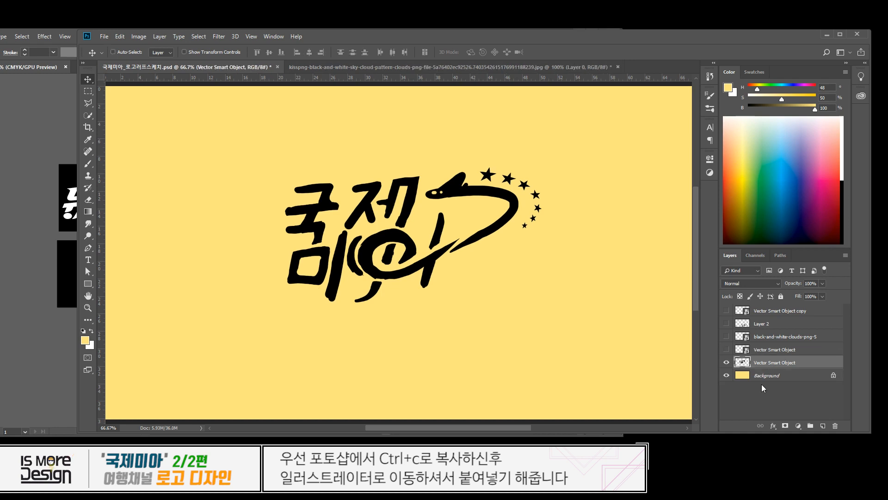
# - Copy the merged lettering sketch from the Photoshop canvas and paste it into the 국제미아.ai document in Illustrator
pyautogui.hotkey('ctrl', 'a')
pyautogui.hotkey('ctrl', 'd')
pyautogui.click(49, 142)
pyautogui.moveTo(157, 149); pyautogui.dragTo(357, 175)
pyautogui.moveTo(166, 198); pyautogui.dragTo(504, 186)
pyautogui.moveTo(197, 238); pyautogui.dragTo(279, 239)
pyautogui.moveTo(293, 238); pyautogui.dragTo(230, 265)
pyautogui.moveTo(284, 252); pyautogui.dragTo(284, 280)
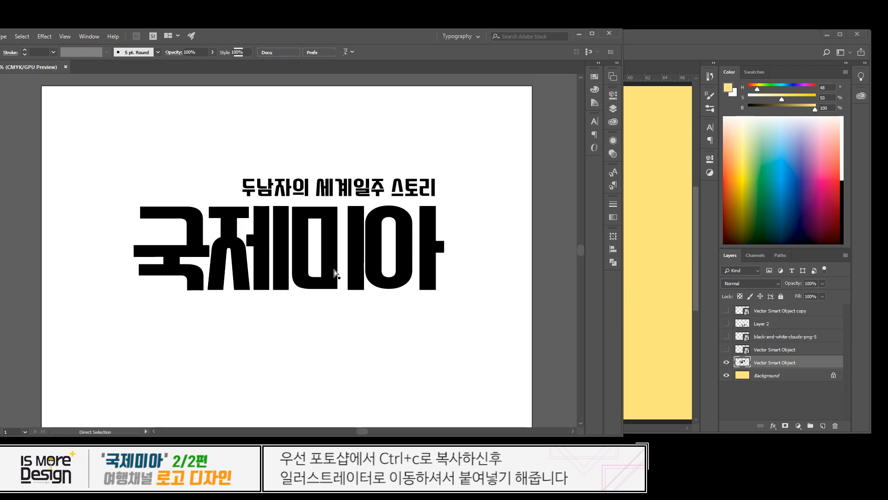
pyautogui.hotkey('ctrl', 'v')
pyautogui.hotkey('ctrl', '-')
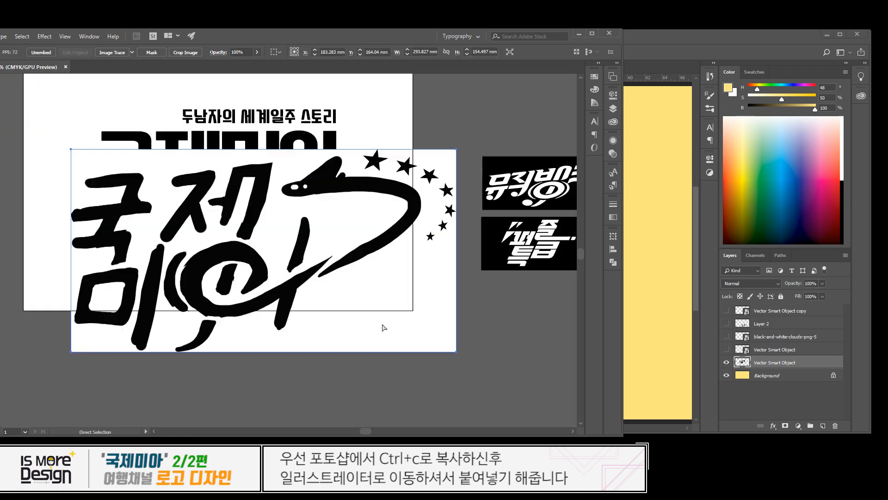
# - Move the pasted sketch down off the artboard and scale it proportionally to a small thumbnail
pyautogui.moveTo(324, 290); pyautogui.dragTo(334, 347)
pyautogui.moveTo(349, 272); pyautogui.dragTo(355, 218)
pyautogui.moveTo(263, 227); pyautogui.dragTo(267, 292)
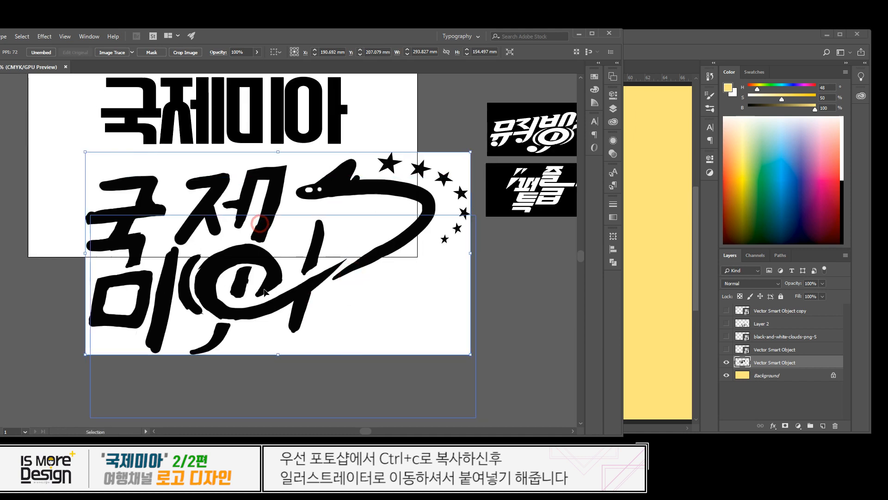
pyautogui.moveTo(244, 261); pyautogui.dragTo(236, 328)
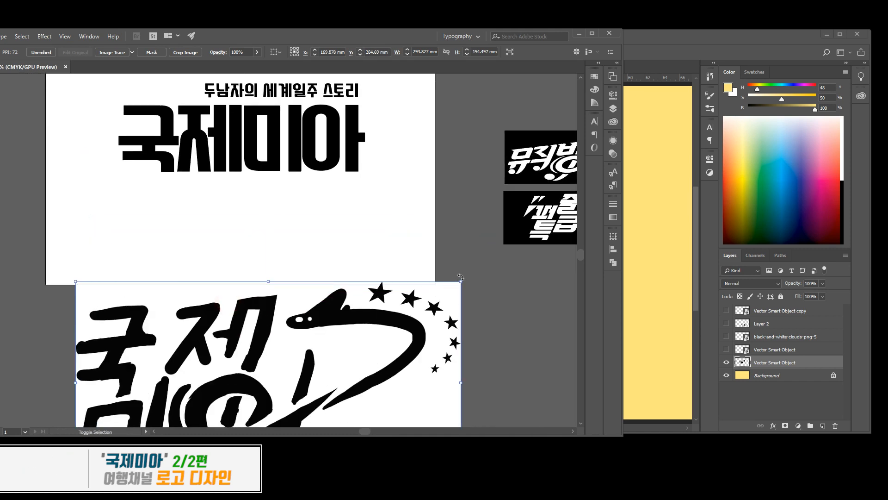
pyautogui.moveTo(464, 281); pyautogui.dragTo(302, 364)
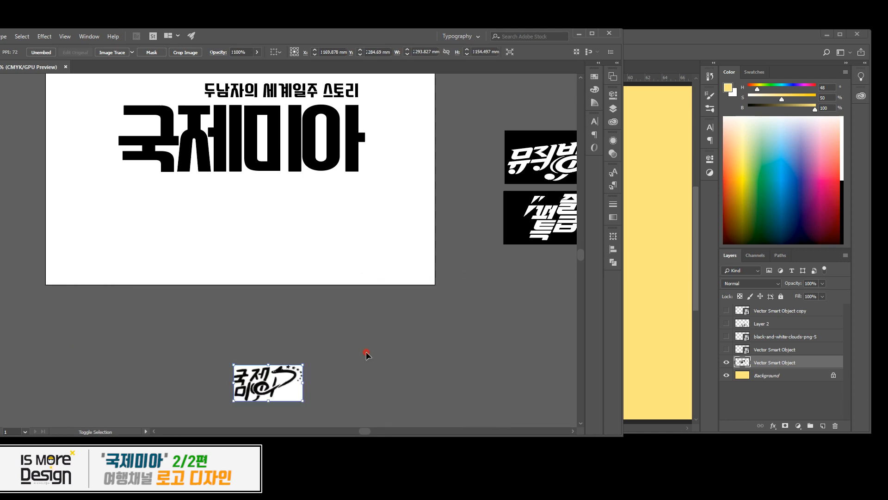
# - Place the small sketch just right of the artboard, above the past-work logos, as a drawing reference
pyautogui.moveTo(357, 349); pyautogui.dragTo(333, 369)
pyautogui.moveTo(226, 398); pyautogui.dragTo(441, 93)
pyautogui.moveTo(375, 135); pyautogui.dragTo(434, 200)
pyautogui.click(476, 208)
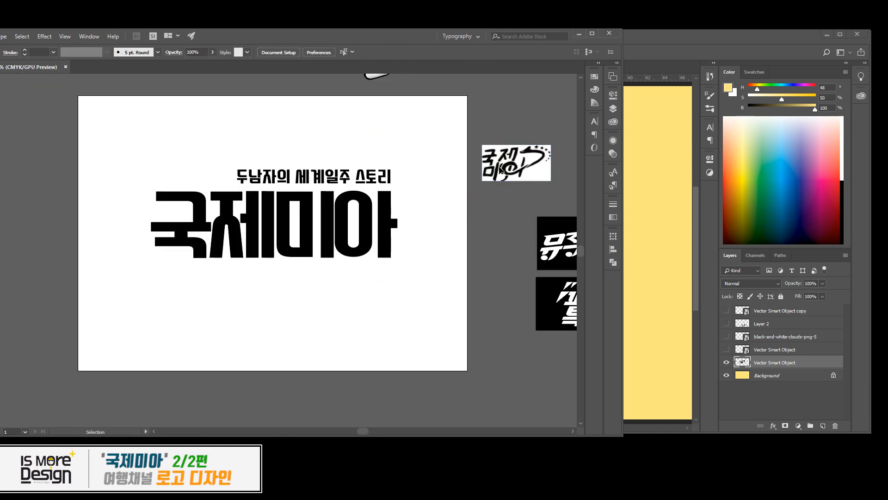
pyautogui.hotkey('ctrl', '+')
pyautogui.moveTo(501, 154); pyautogui.dragTo(411, 190)
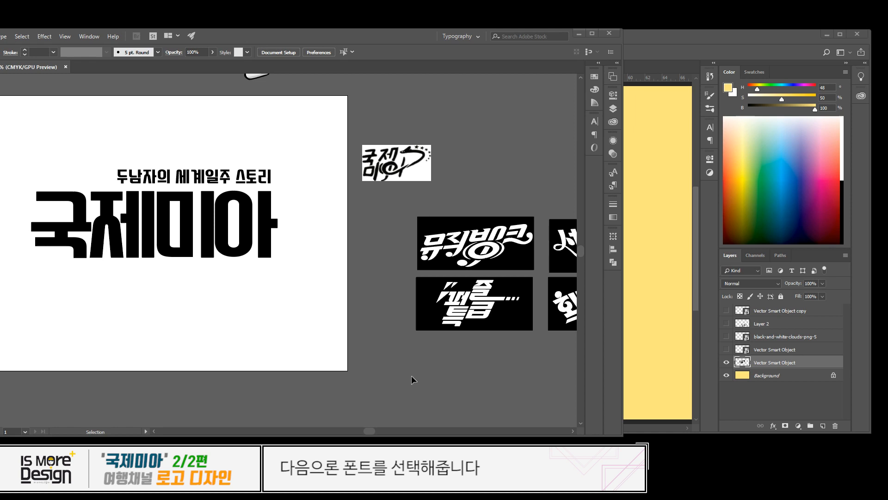
# - Shift the Illustrator window over Photoshop to show its full workspace with the column of 국제미아 font samples beside the artboard
pyautogui.hscroll(-5, 195, 324)
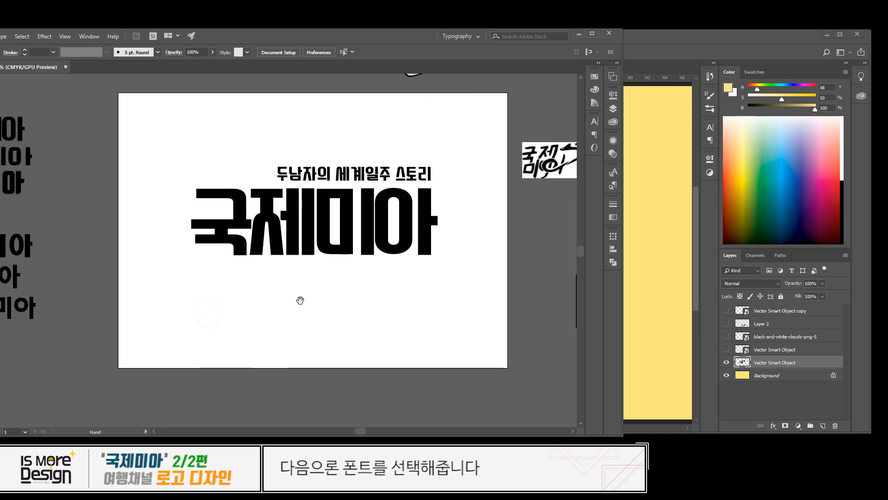
pyautogui.moveTo(390, 43); pyautogui.dragTo(576, 39)
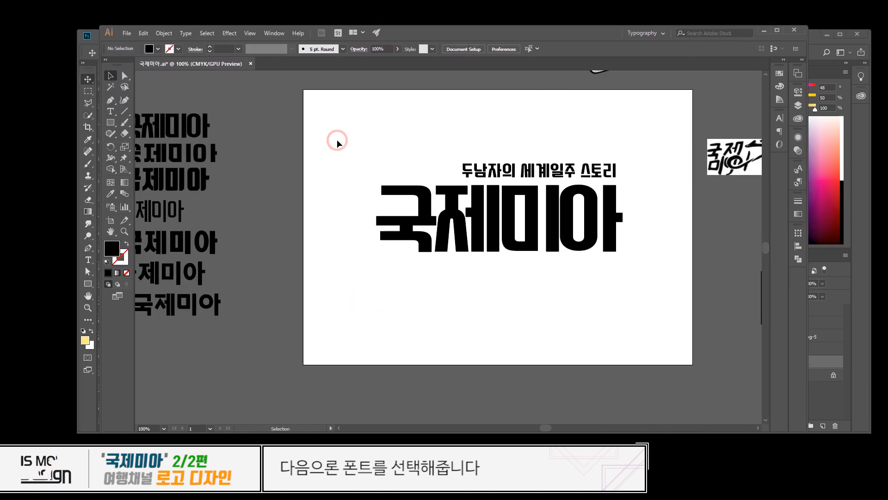
pyautogui.moveTo(359, 137); pyautogui.dragTo(643, 295)
pyautogui.hscroll(-4, 543, 304)
# - Select the 국제미아 font samples beside the artboard one by one to check which typeface each uses
pyautogui.click(287, 137)
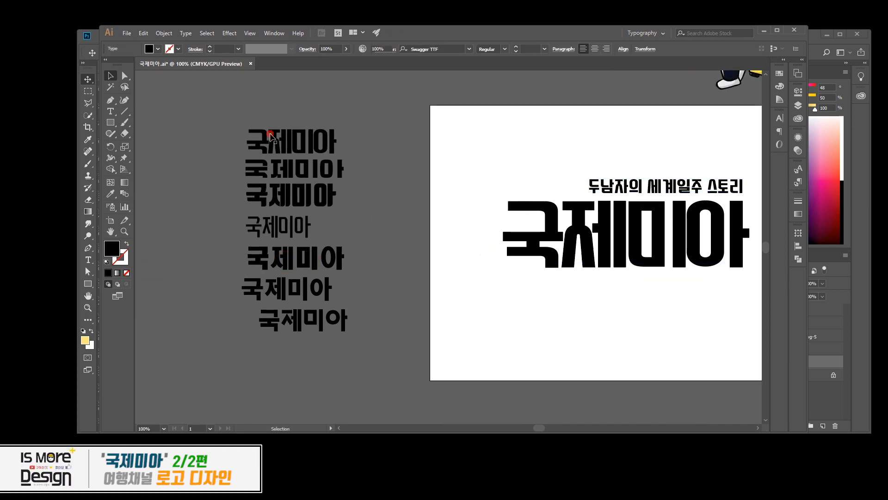
pyautogui.click(305, 170)
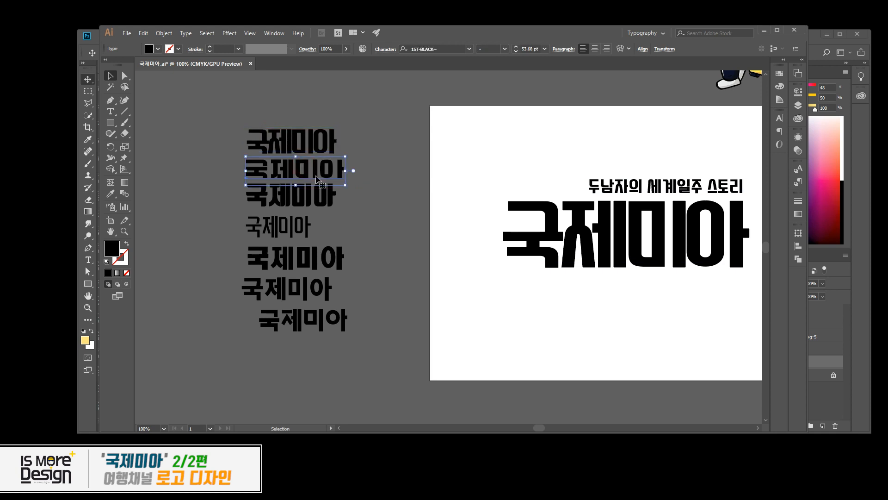
pyautogui.click(305, 198)
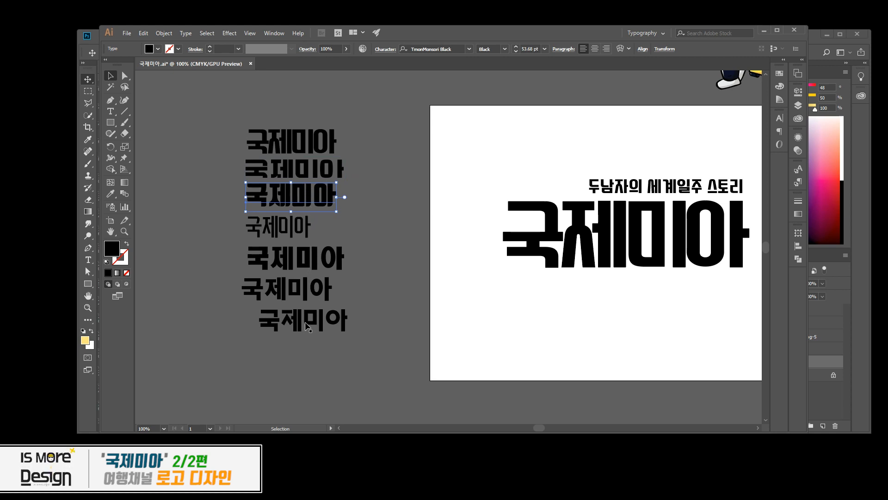
pyautogui.click(311, 294)
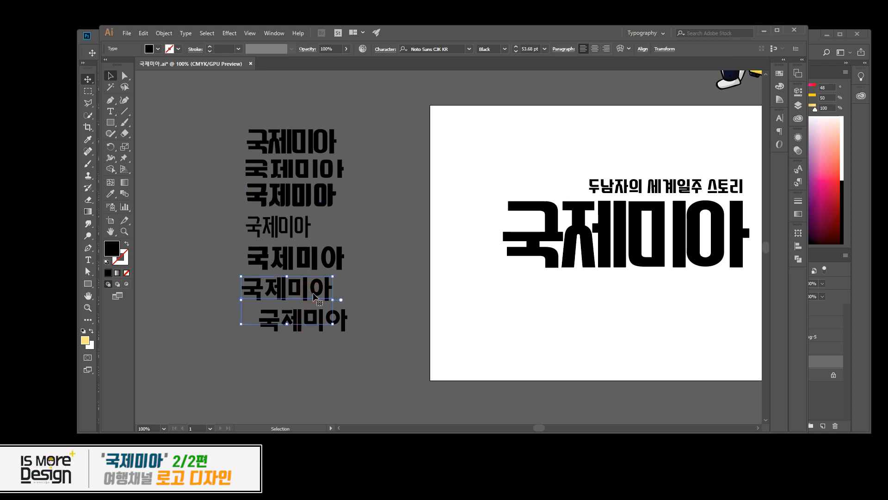
pyautogui.click(349, 333)
pyautogui.click(345, 329)
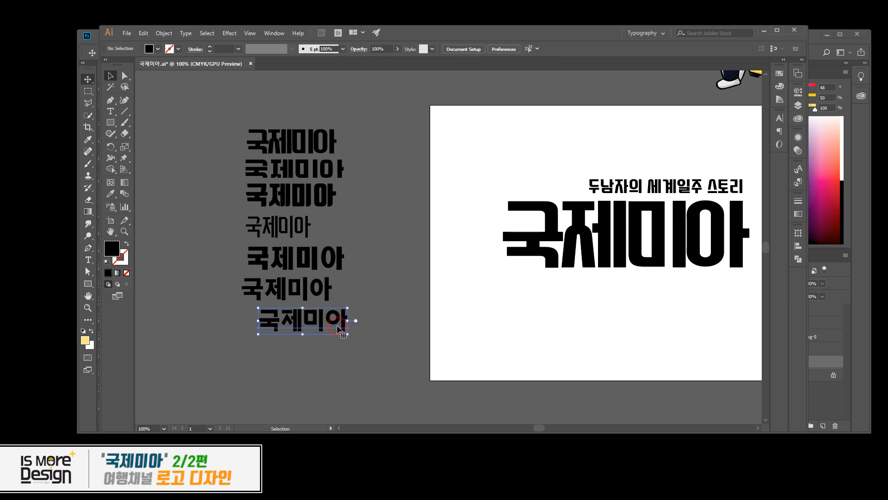
pyautogui.click(363, 329)
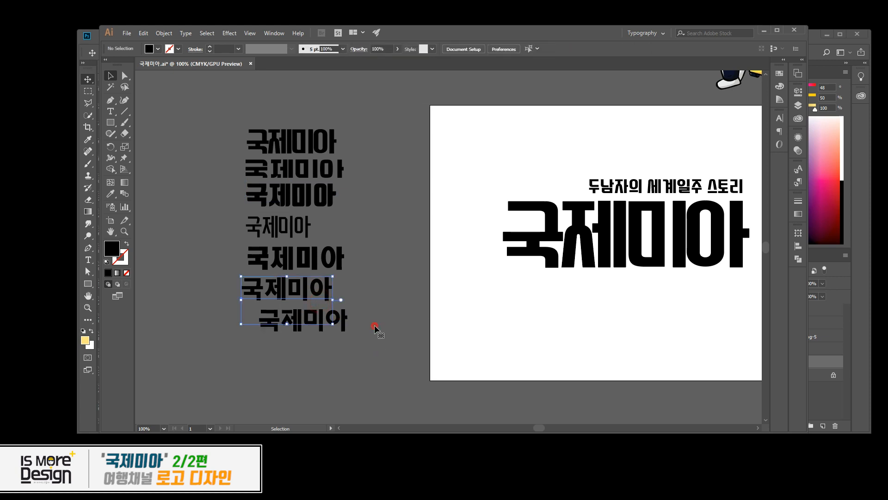
# - Select the large 국제미아 title on the artboard to check its font and compare it with the pasted sketch
pyautogui.moveTo(564, 323); pyautogui.dragTo(526, 319)
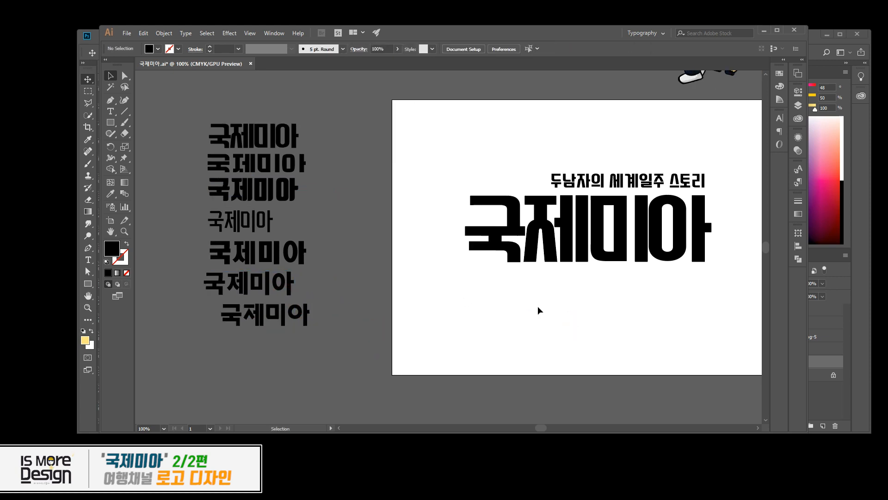
pyautogui.moveTo(652, 285); pyautogui.dragTo(631, 285)
pyautogui.moveTo(698, 278); pyautogui.dragTo(467, 196)
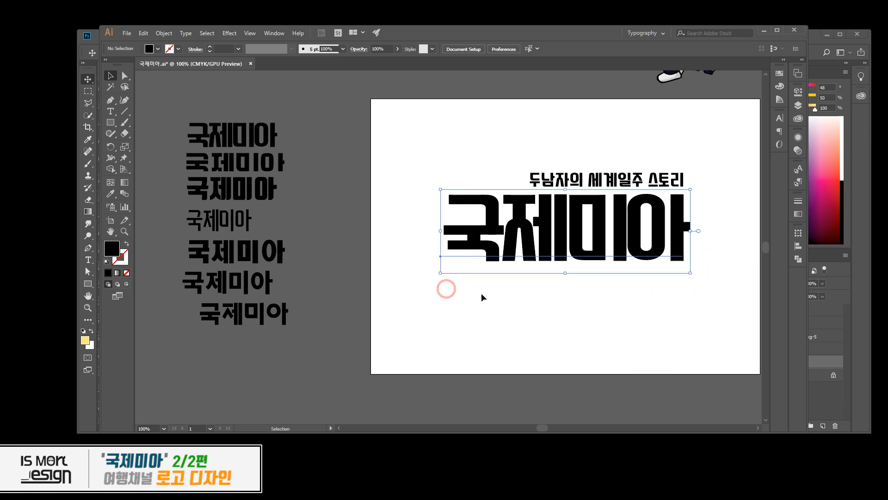
pyautogui.click(446, 288)
pyautogui.moveTo(458, 292); pyautogui.dragTo(678, 217)
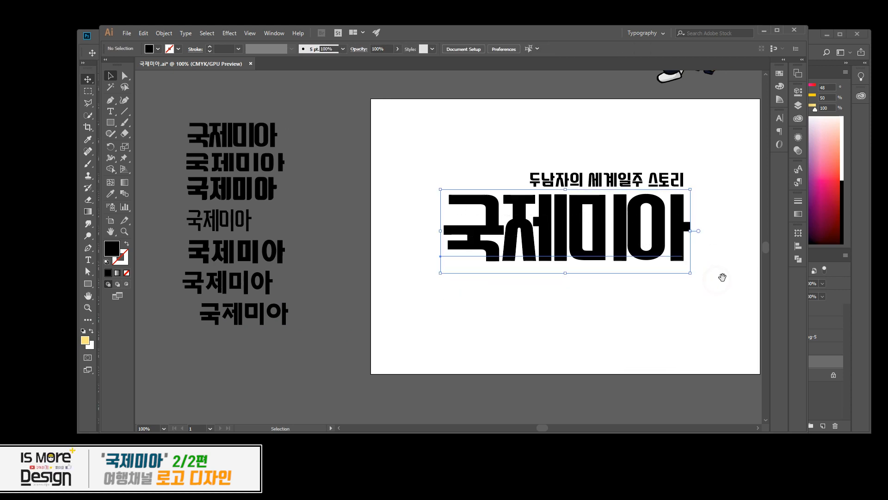
pyautogui.moveTo(722, 276); pyautogui.dragTo(690, 276)
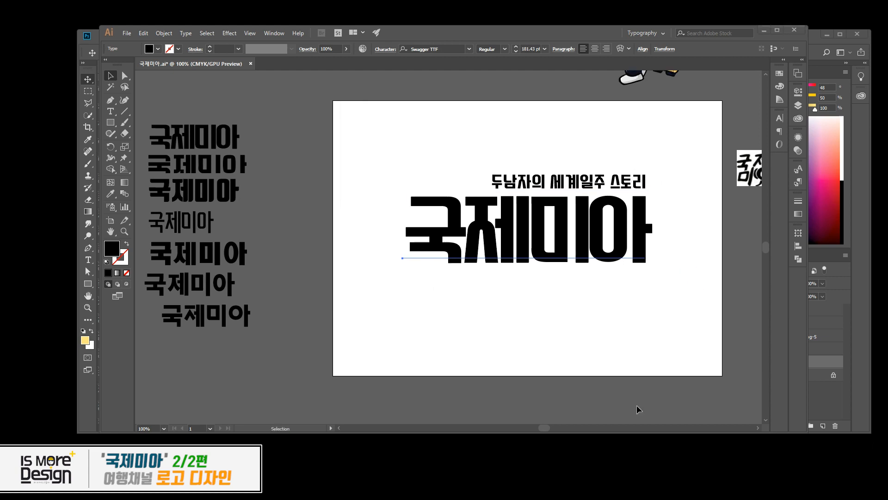
pyautogui.click(643, 352)
pyautogui.moveTo(724, 238); pyautogui.dragTo(656, 241)
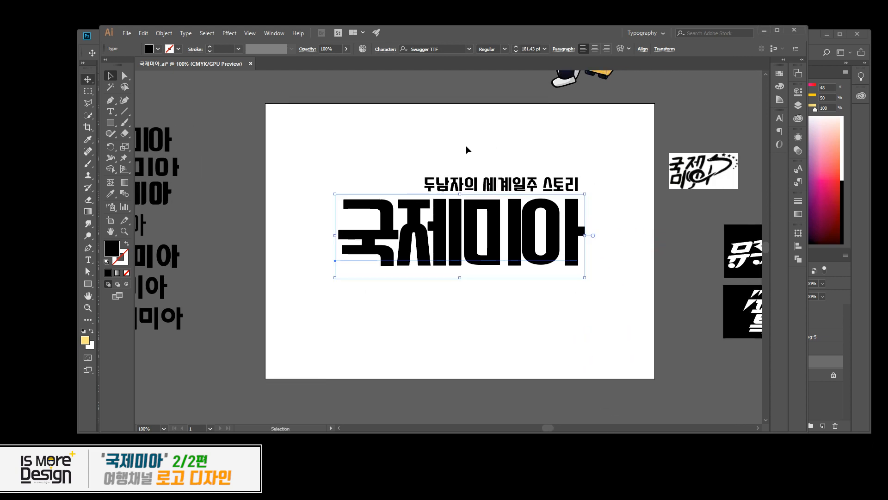
pyautogui.moveTo(402, 156); pyautogui.dragTo(493, 221)
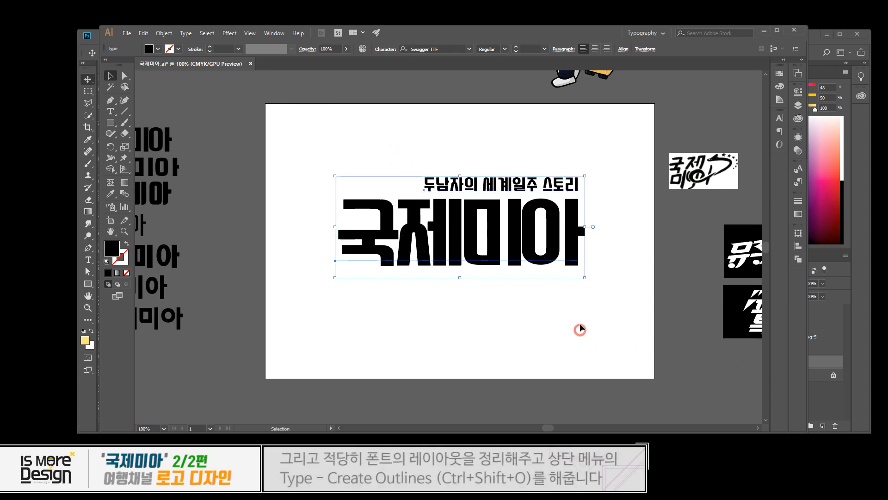
pyautogui.click(619, 222)
pyautogui.moveTo(579, 222); pyautogui.dragTo(596, 239)
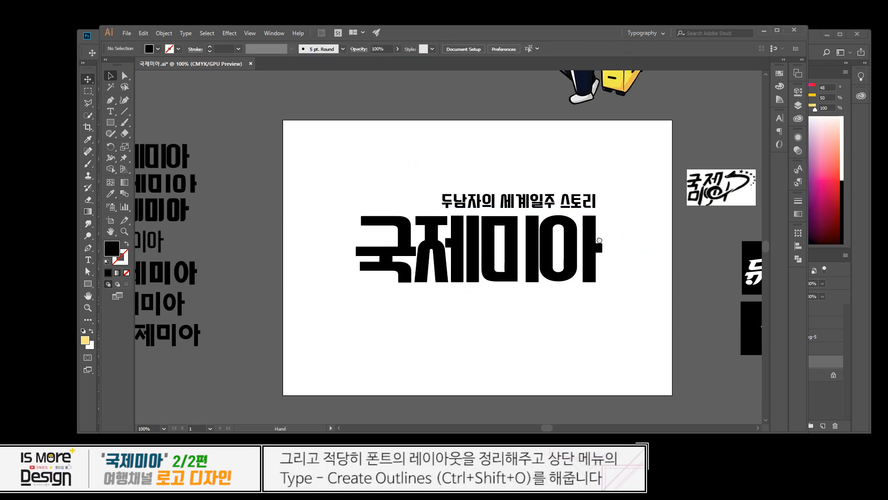
pyautogui.click(573, 242)
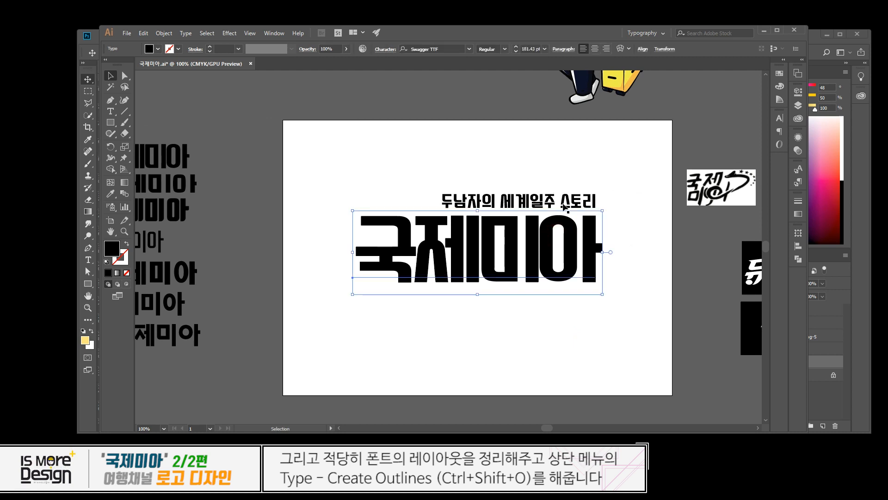
pyautogui.press('t')
pyautogui.click(548, 258)
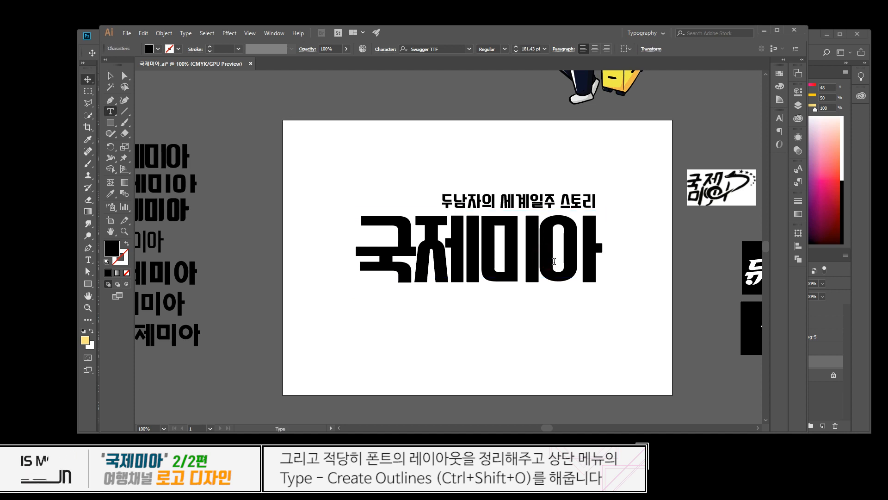
pyautogui.press('Escape')
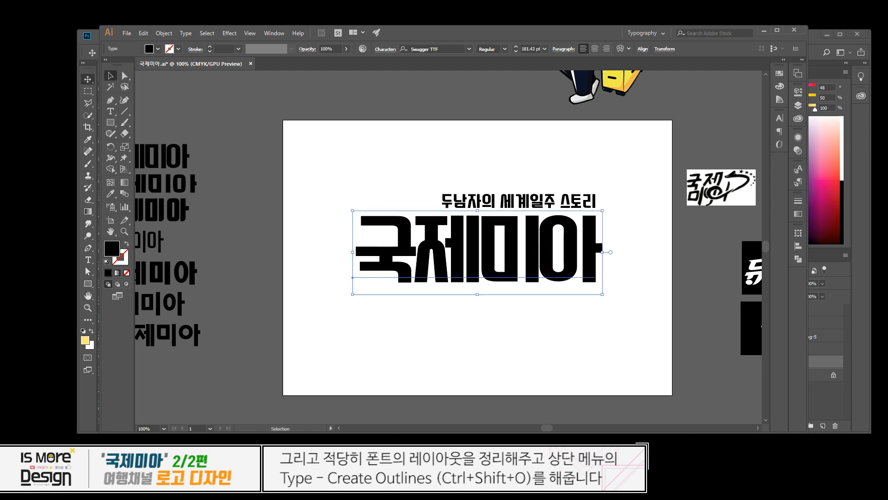
pyautogui.click(596, 329)
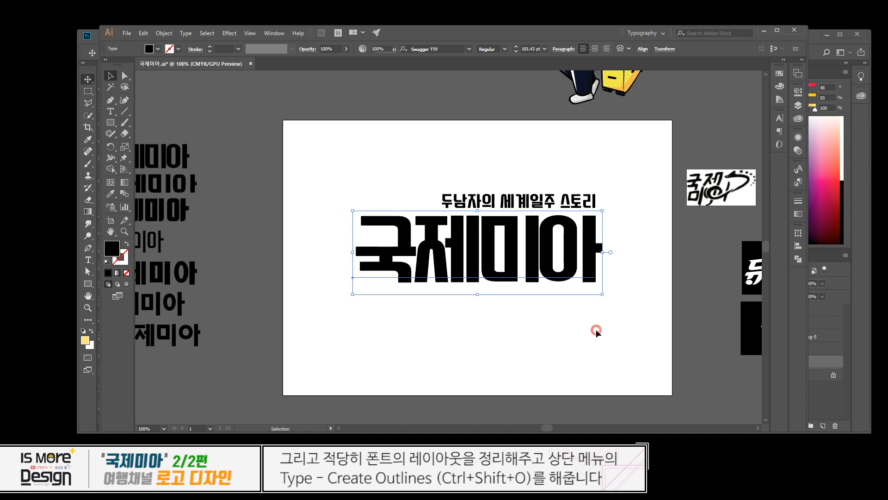
pyautogui.click(532, 260)
# - Undo and redo the 국제미아 title's tighter letter spacing to compare both versions, and try a slight vertical resize of the title
pyautogui.hotkey('ctrl', 'z')
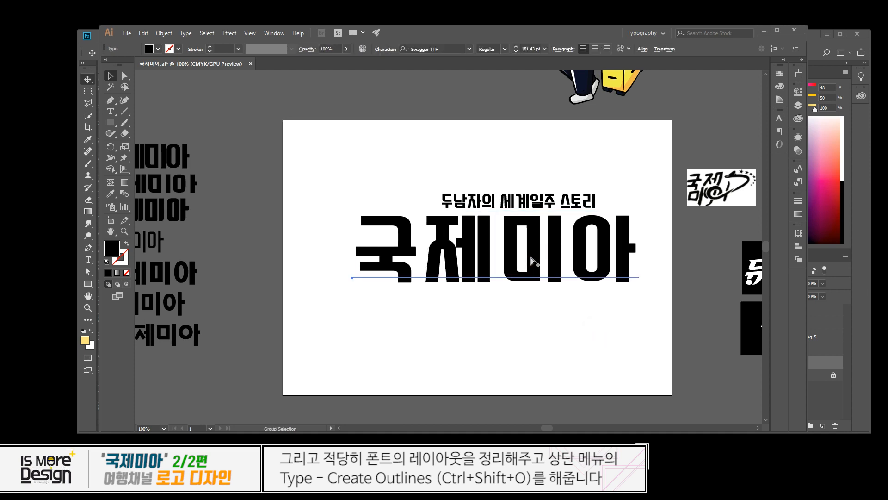
pyautogui.hotkey('ctrl', 'shift', 'z')
pyautogui.click(531, 333)
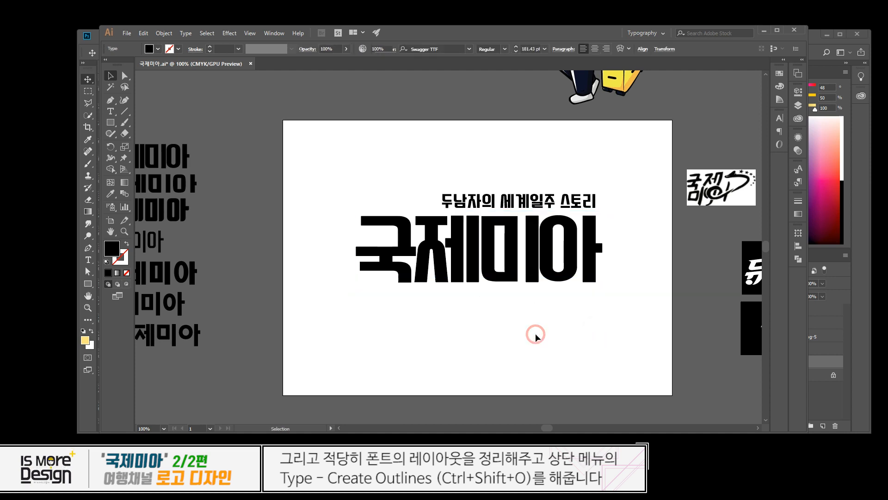
pyautogui.click(519, 271)
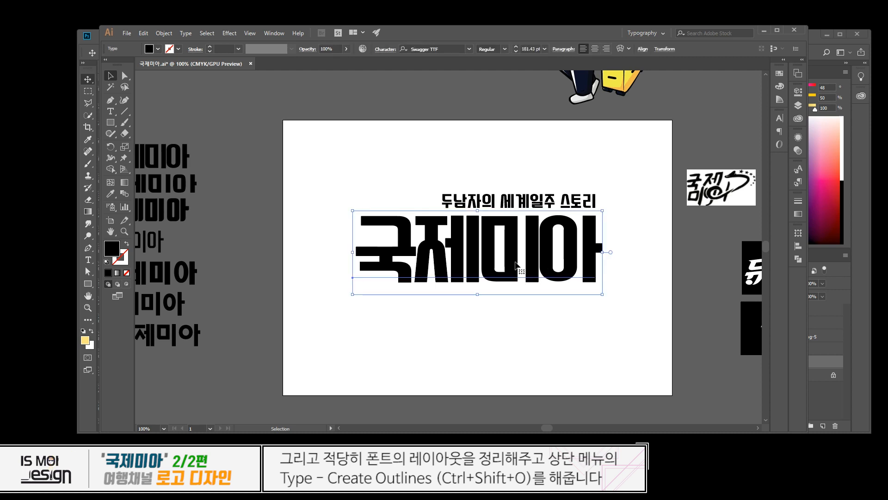
pyautogui.moveTo(479, 295); pyautogui.dragTo(480, 285)
pyautogui.hotkey('ctrl', 'z')
pyautogui.click(539, 321)
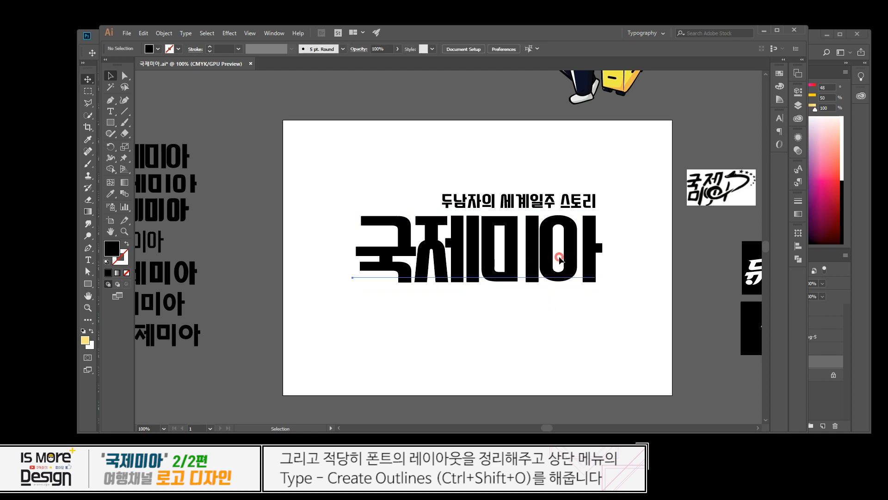
# - Compare the large 국제미아 title with the column of font samples and the sketch on either side of the artboard
pyautogui.click(559, 256)
pyautogui.moveTo(295, 268); pyautogui.dragTo(402, 271)
pyautogui.moveTo(461, 278); pyautogui.dragTo(410, 272)
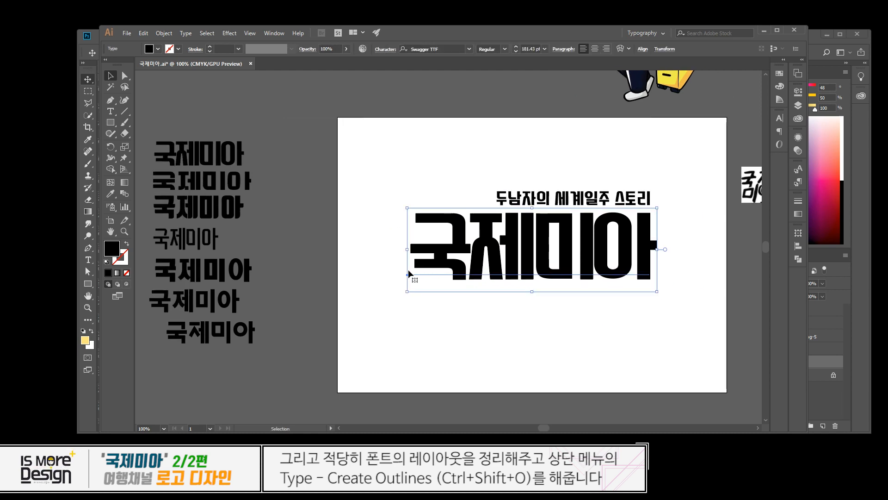
pyautogui.moveTo(483, 272); pyautogui.dragTo(456, 272)
pyautogui.click(530, 332)
pyautogui.moveTo(577, 301); pyautogui.dragTo(530, 300)
pyautogui.click(549, 249)
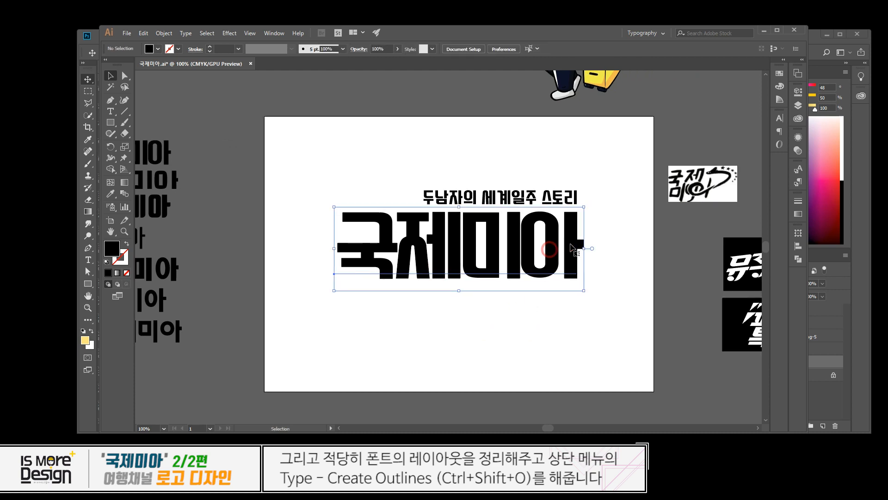
pyautogui.click(519, 304)
# - Break the 국제미아 title into two lines, 국제 above 미아
pyautogui.click(468, 243)
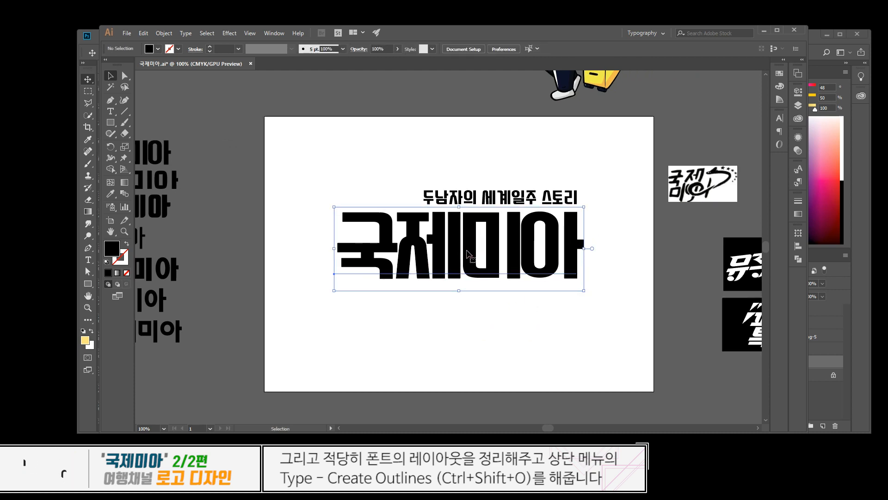
pyautogui.doubleClick(468, 253)
pyautogui.click(464, 255)
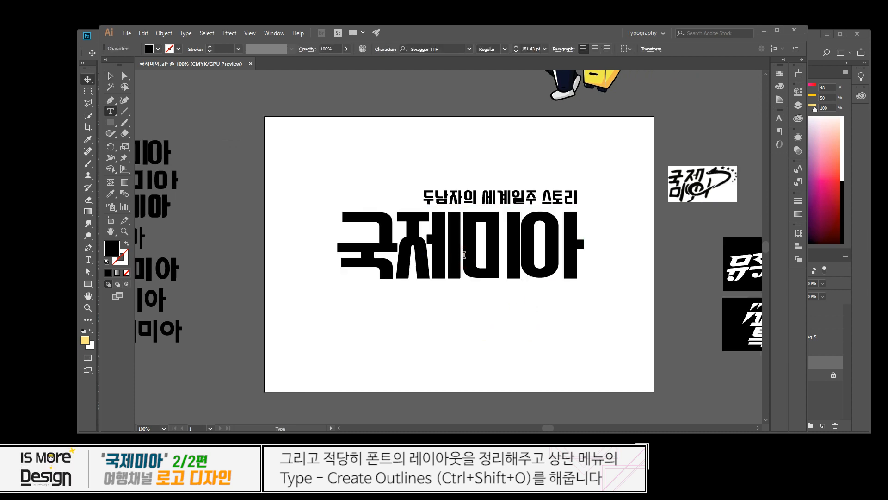
pyautogui.press('Return')
# - Select both title lines and tighten their line spacing in small increments to 177.71 pt
pyautogui.hotkey('ctrl', 'a')
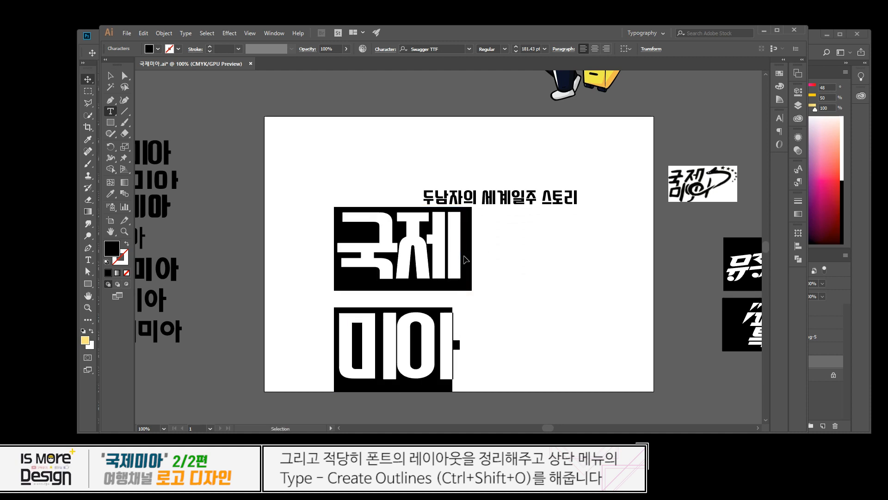
pyautogui.hotkey('alt', 'Up')
pyautogui.hotkey('alt', 'Up')
pyautogui.hotkey('alt', 'Up')
pyautogui.hotkey('alt', 'Up')
pyautogui.hotkey('alt', 'Up')
pyautogui.hotkey('alt', 'Up')
pyautogui.hotkey('alt', 'Up')
pyautogui.hotkey('alt', 'Up')
pyautogui.hotkey('alt', 'Up')
pyautogui.hotkey('alt', 'Up')
pyautogui.hotkey('alt', 'Up')
pyautogui.hotkey('alt', 'Up')
pyautogui.hotkey('alt', 'Up')
pyautogui.hotkey('alt', 'Up')
pyautogui.hotkey('alt', 'Up')
pyautogui.hotkey('alt', 'Up')
pyautogui.hotkey('alt', 'Up')
pyautogui.hotkey('alt', 'Up')
pyautogui.hotkey('alt', 'Up')
pyautogui.hotkey('alt', 'Up')
# - Try a leading of 200 pt on both title lines, and settle on 150 pt
pyautogui.hotkey('ctrl', 't')
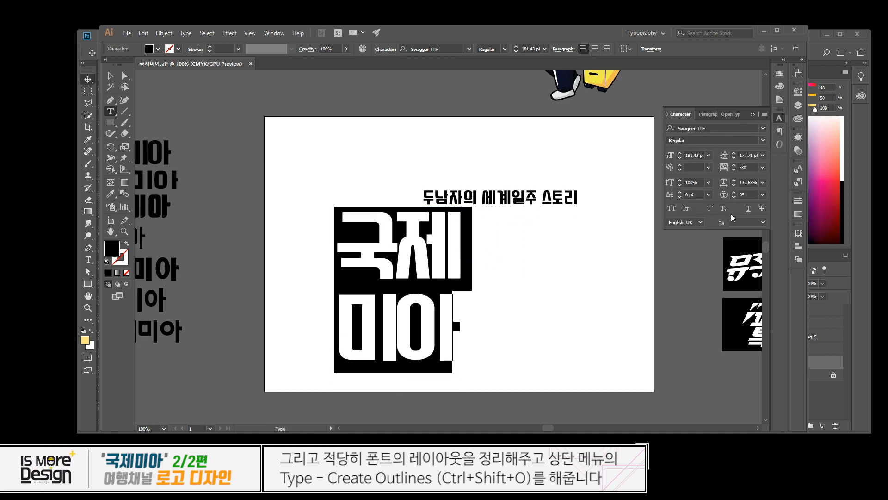
pyautogui.click(465, 300)
pyautogui.hotkey('ctrl', 'a')
pyautogui.click(748, 155)
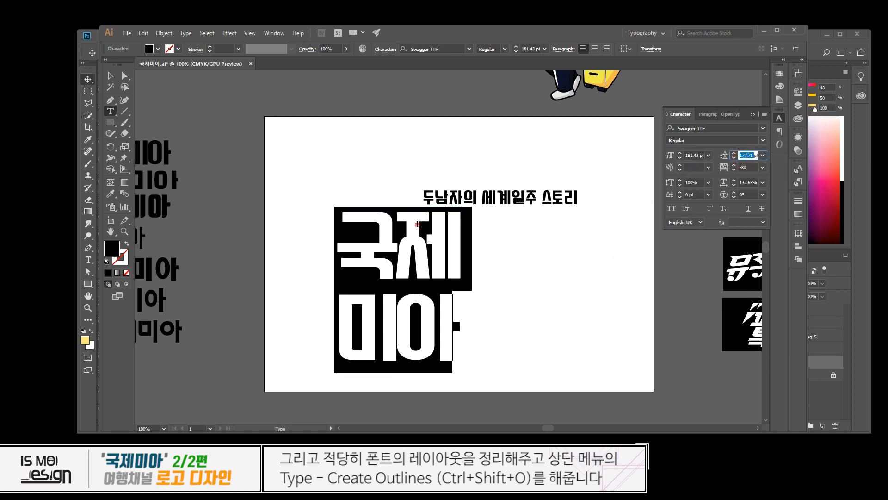
pyautogui.click(417, 224)
pyautogui.moveTo(344, 246); pyautogui.dragTo(460, 269)
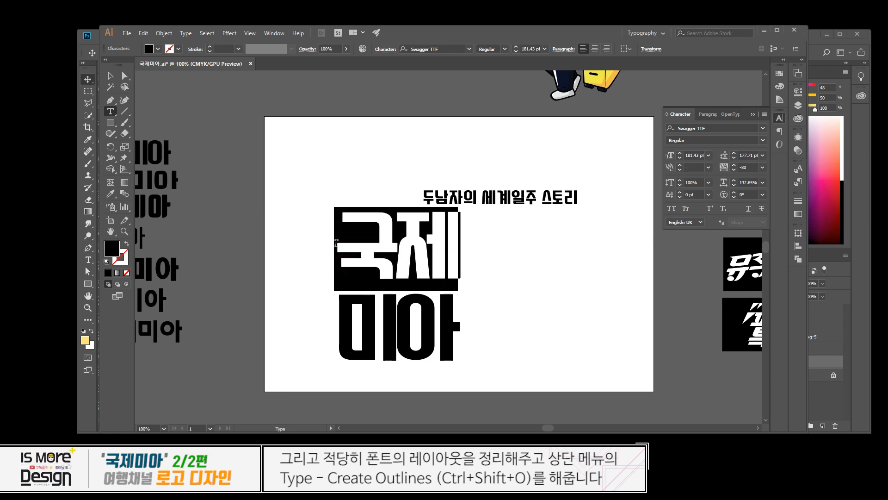
pyautogui.moveTo(336, 243); pyautogui.dragTo(446, 344)
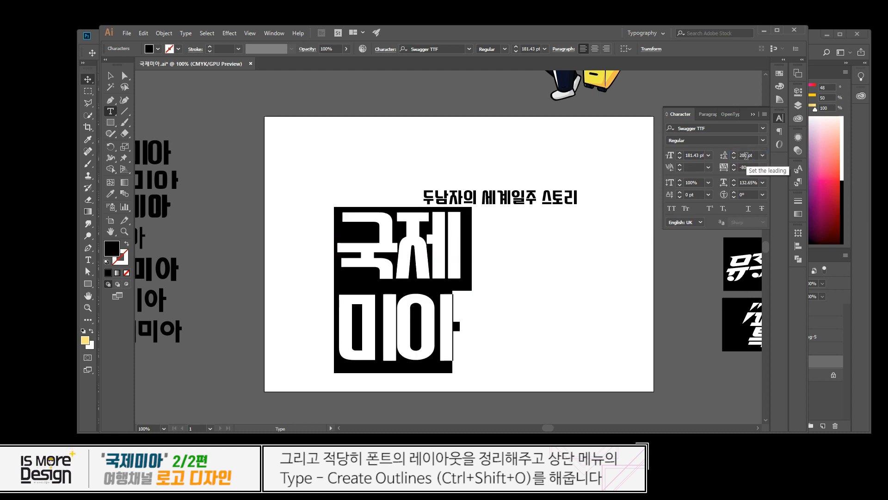
pyautogui.press('Return')
pyautogui.write('150')
pyautogui.press('Return')
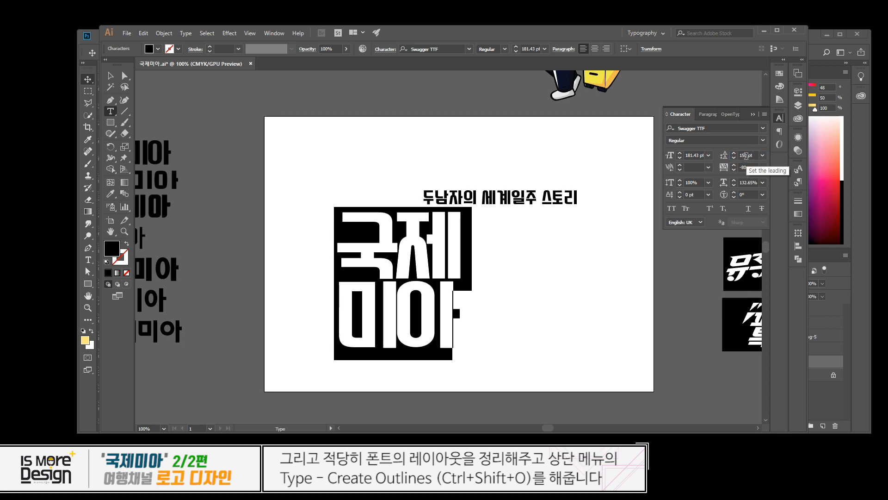
pyautogui.click(393, 312)
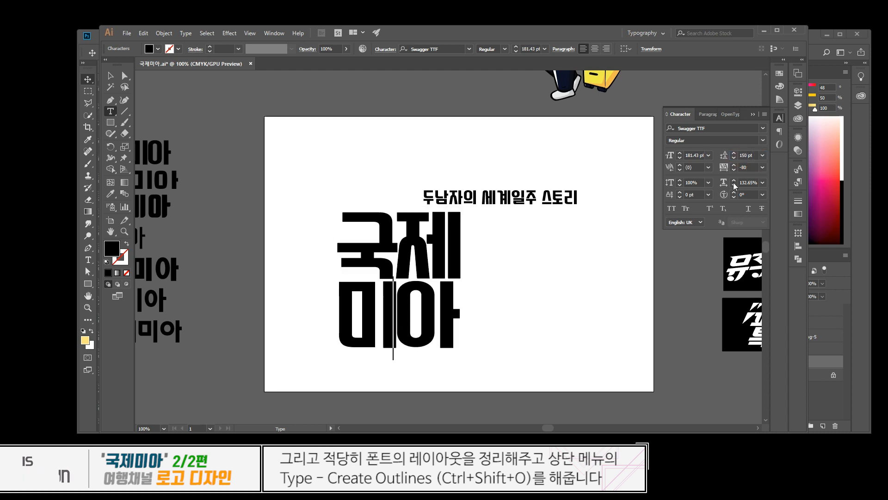
pyautogui.press('Escape')
# - Indent the second title line with spaces so 미아 starts clearly further right than 국제, as in the sketch
pyautogui.moveTo(554, 273); pyautogui.dragTo(511, 254)
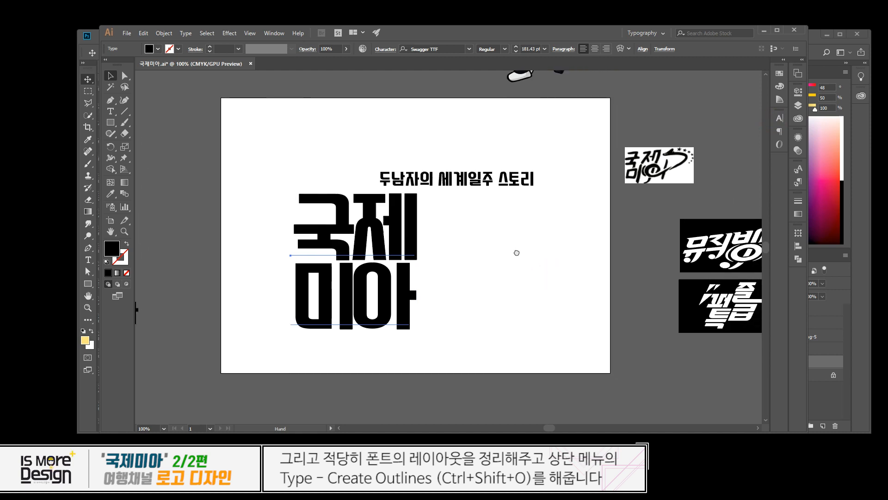
pyautogui.click(618, 176)
pyautogui.click(360, 282)
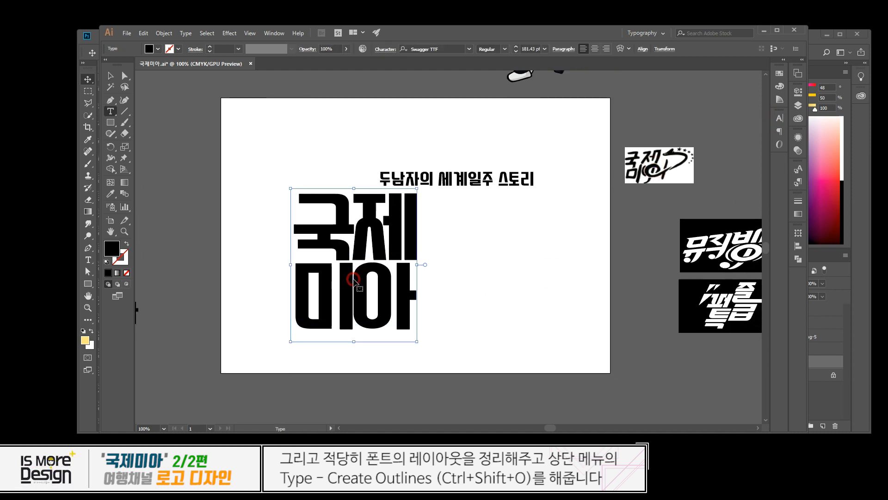
pyautogui.doubleClick(350, 283)
pyautogui.click(294, 287)
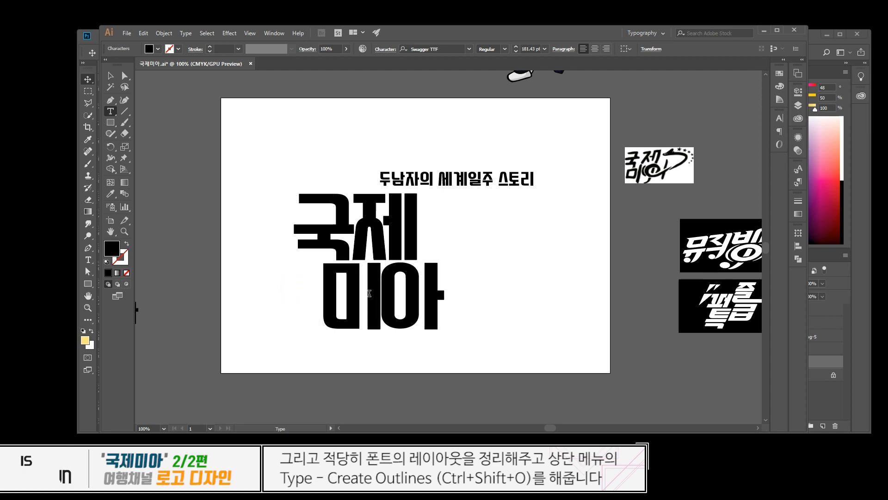
# - Reduce the font size of the upper title line 국제 to 150 pt
pyautogui.moveTo(293, 210); pyautogui.dragTo(420, 212)
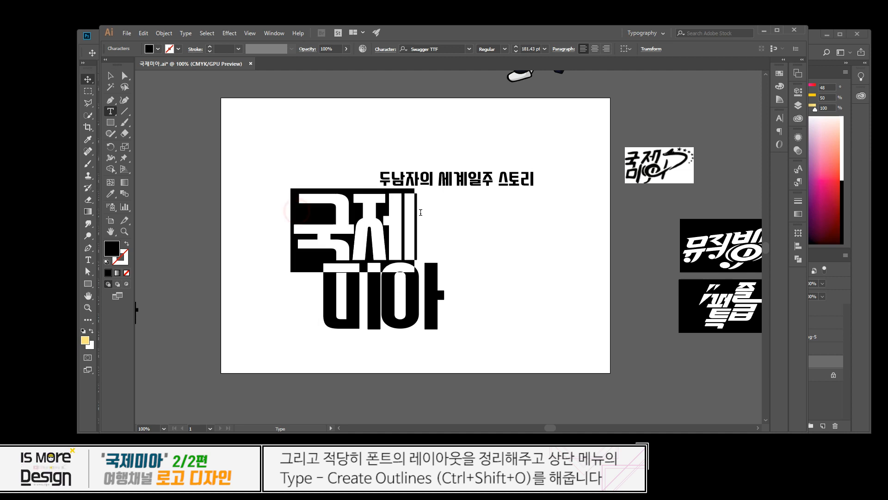
pyautogui.hotkey('ctrl', 'shift', ',')
pyautogui.hotkey('ctrl', 'shift', ',')
pyautogui.hotkey('ctrl', 'shift', ',')
pyautogui.hotkey('ctrl', 'shift', ',')
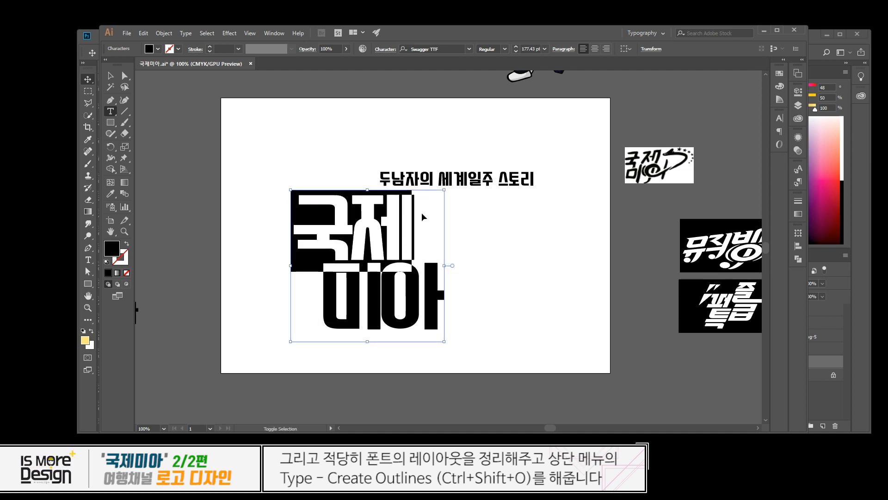
pyautogui.hotkey('ctrl', 'shift', ',')
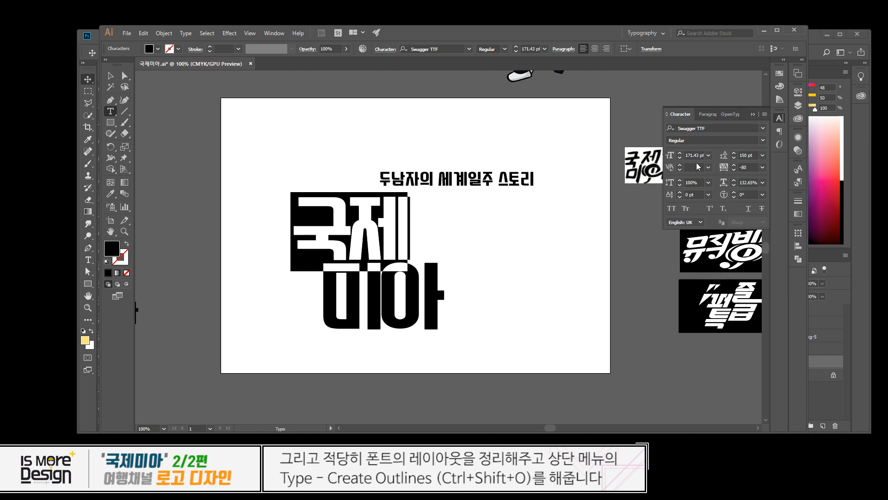
pyautogui.write('0')
pyautogui.press('Return')
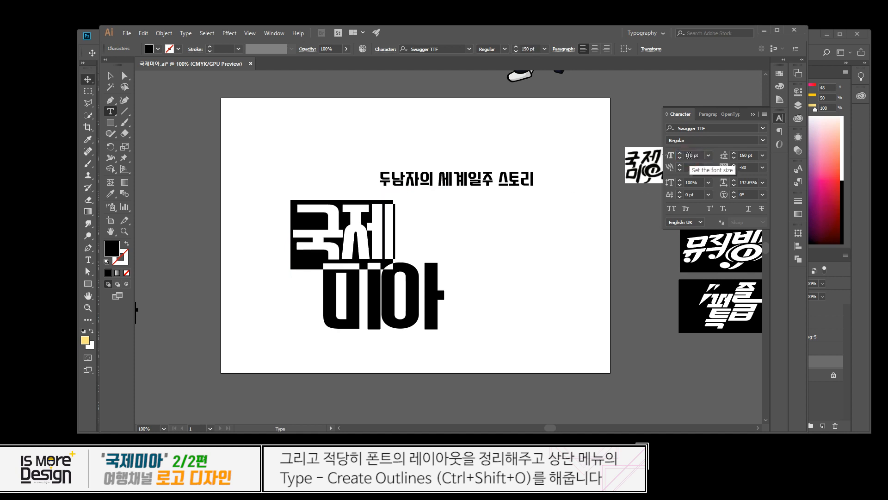
# - Try to indent the upper title line 국제 with a space
pyautogui.click(369, 258)
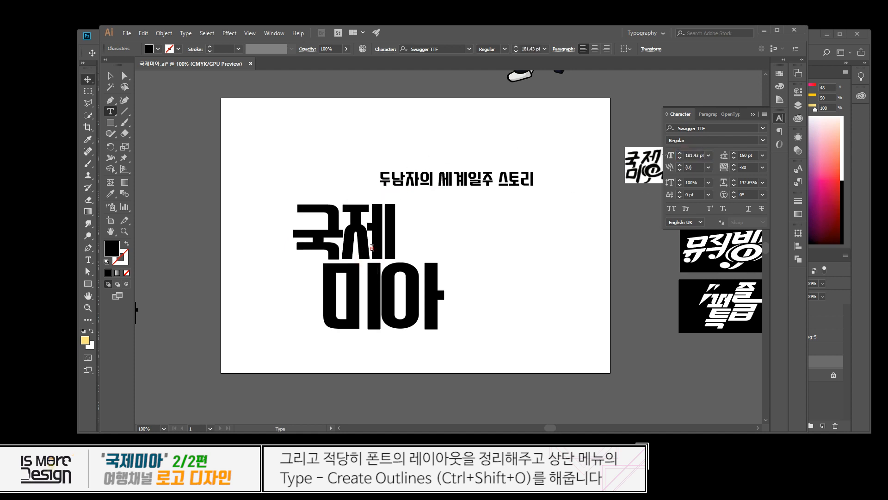
pyautogui.click(394, 232)
pyautogui.press('Escape')
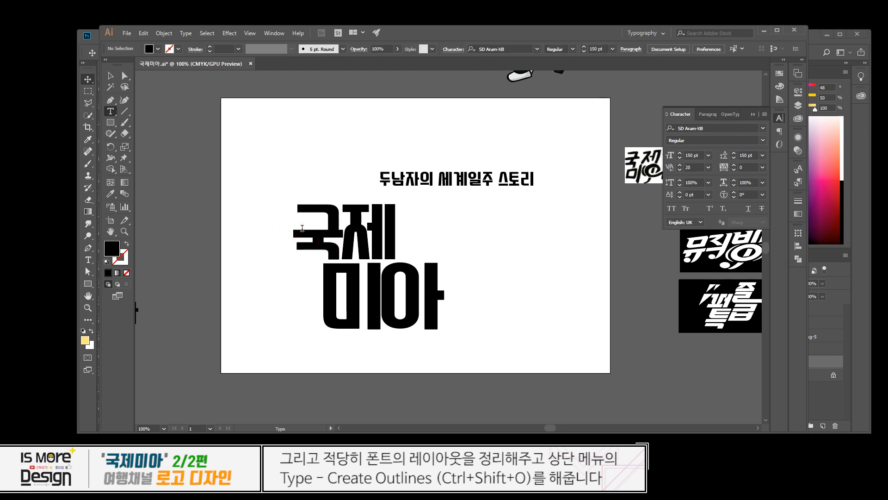
pyautogui.click(299, 238)
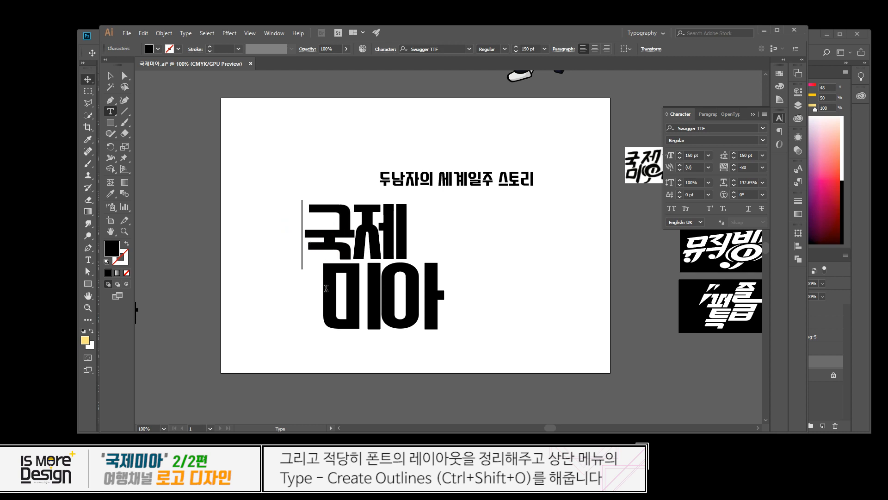
pyautogui.press('BackSpace')
# - Reduce the indent before 미아 to about half so the lower line starts only slightly right of 국제, and hide the character settings
pyautogui.click(326, 288)
pyautogui.press('BackSpace')
pyautogui.press('BackSpace')
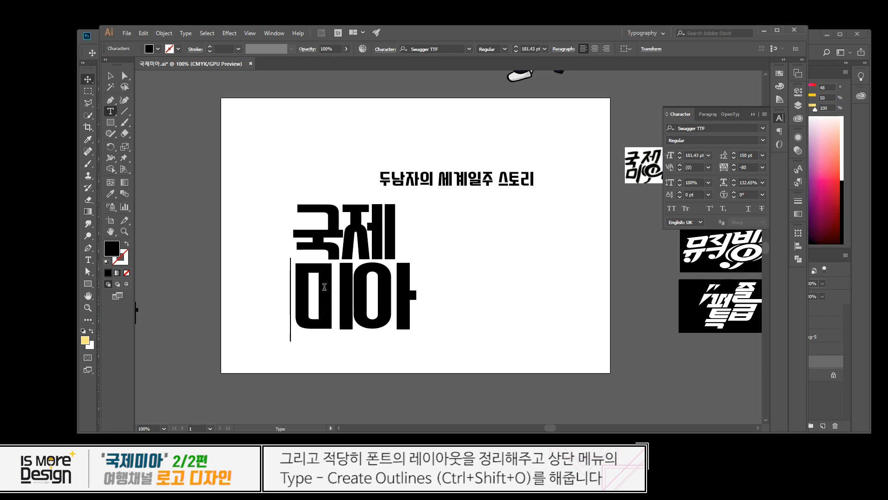
pyautogui.press('Escape')
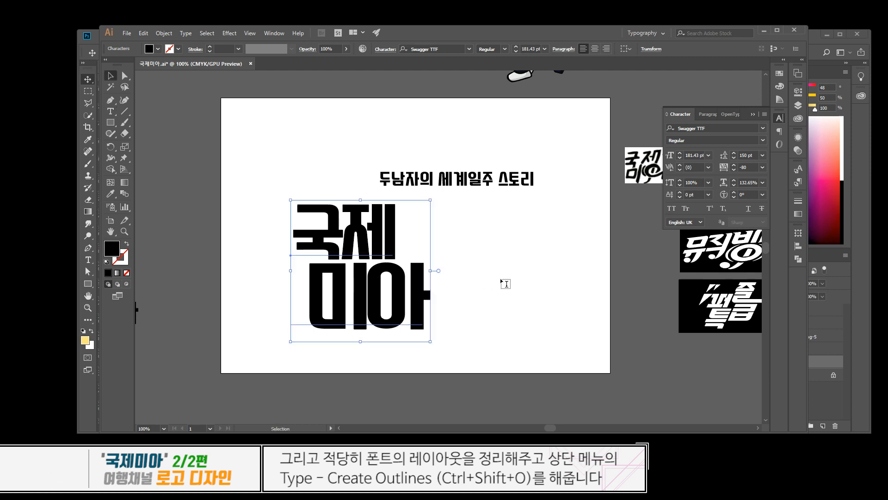
pyautogui.click(504, 283)
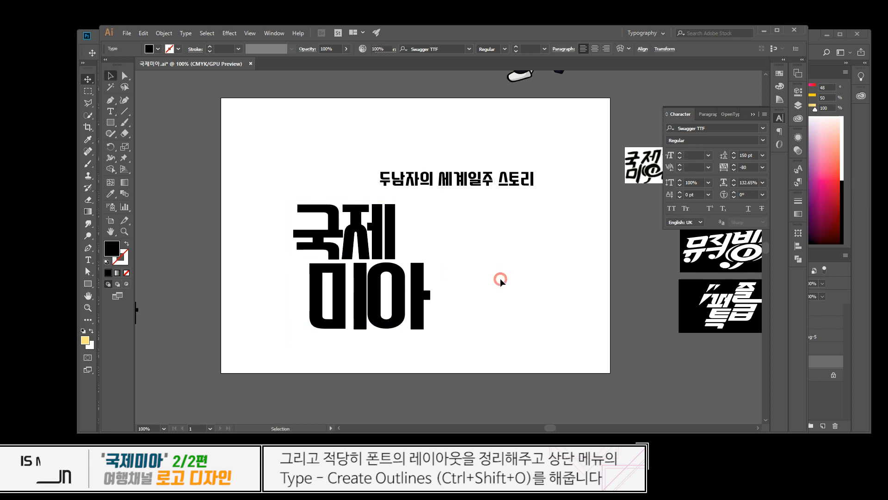
pyautogui.click(780, 118)
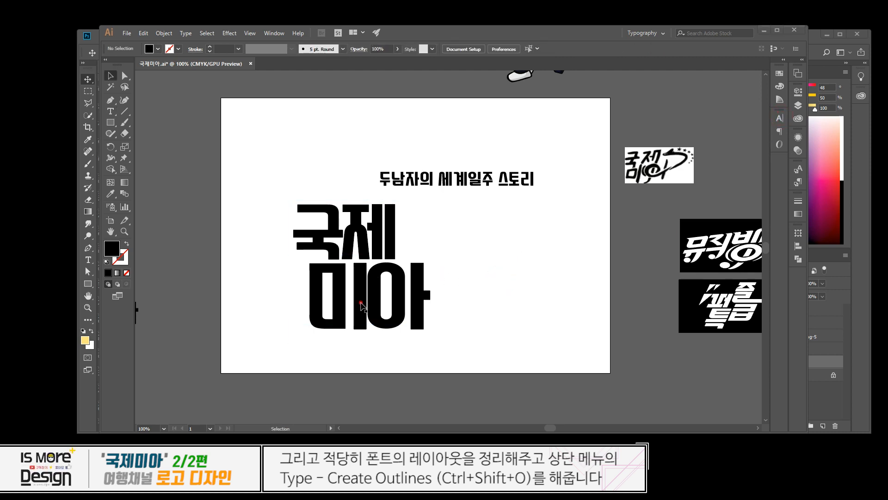
# - Move the 국제미아 title and the tagline 두남자의 세계일주 스토리 together so the tagline sits directly above the title near the artboard's centre
pyautogui.click(357, 239)
pyautogui.moveTo(407, 248); pyautogui.dragTo(440, 263)
pyautogui.moveTo(410, 256); pyautogui.dragTo(444, 250)
pyautogui.keyDown('shift'); pyautogui.click(474, 193); pyautogui.keyUp('shift')
pyautogui.moveTo(474, 193); pyautogui.dragTo(425, 185)
pyautogui.click(538, 232)
pyautogui.moveTo(295, 154); pyautogui.dragTo(484, 297)
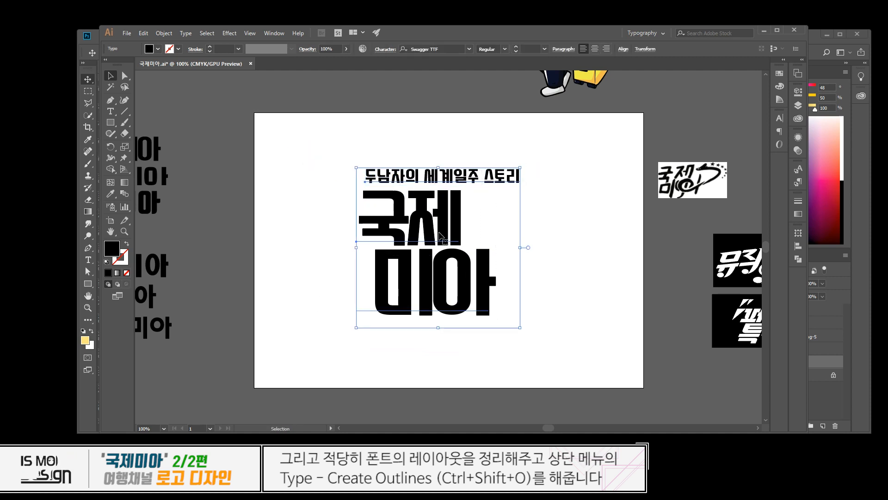
# - Place a spare copy of the 국제미아 title text above the artboard, keeping the original under its tagline
pyautogui.moveTo(451, 223); pyautogui.dragTo(420, 286)
pyautogui.moveTo(495, 188); pyautogui.dragTo(531, 279)
pyautogui.moveTo(373, 212); pyautogui.dragTo(317, 87)
pyautogui.moveTo(565, 298); pyautogui.dragTo(519, 185)
pyautogui.moveTo(347, 221); pyautogui.dragTo(454, 326)
pyautogui.moveTo(423, 262); pyautogui.dragTo(443, 212)
pyautogui.click(588, 262)
pyautogui.click(424, 215)
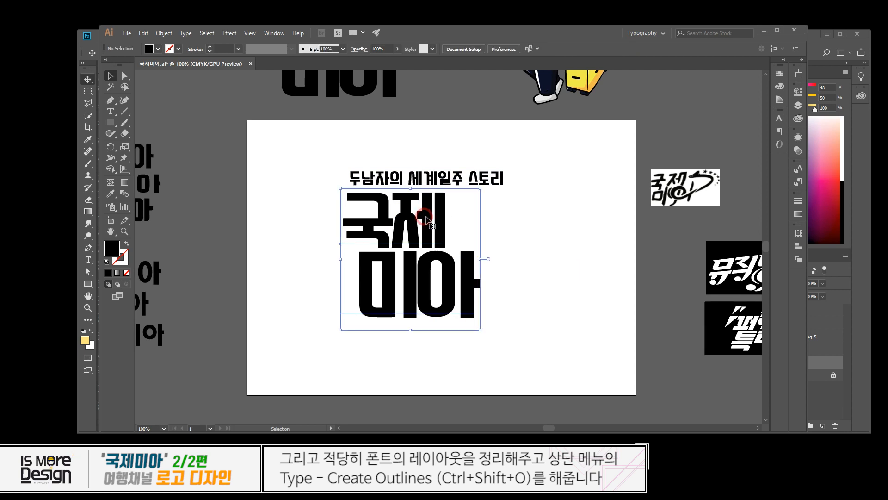
pyautogui.click(501, 228)
# - Convert the 국제미아 title on the artboard to outlines with Create Outlines and check its anchor points with Direct Selection
pyautogui.click(438, 240)
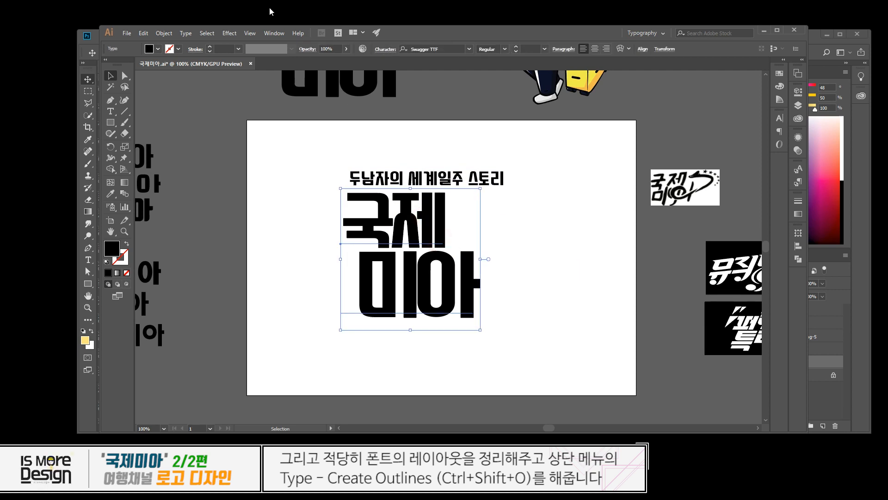
pyautogui.click(185, 34)
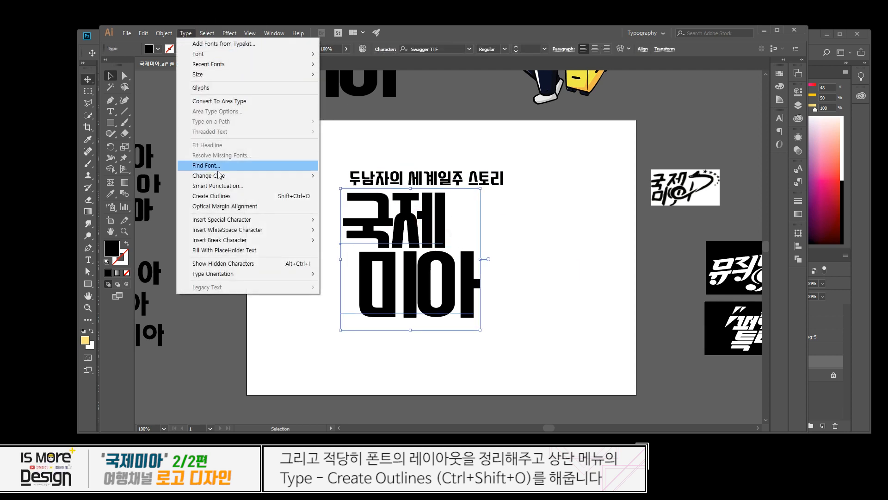
pyautogui.click(234, 196)
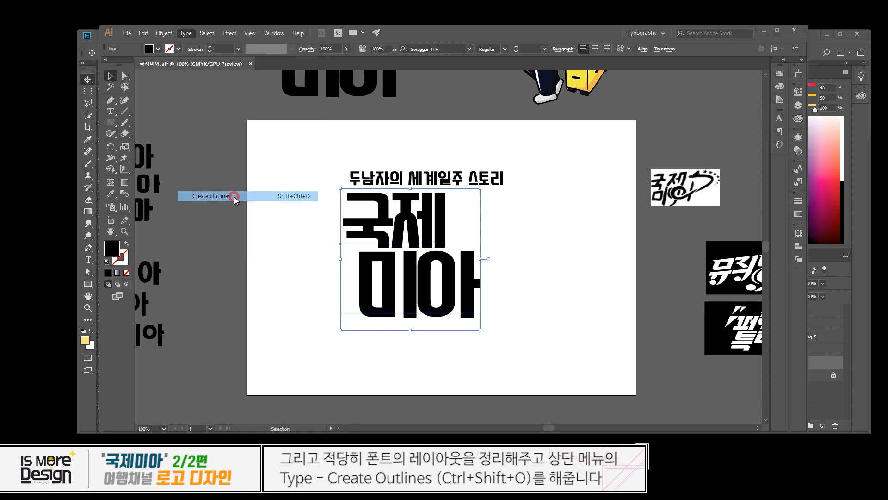
pyautogui.click(543, 284)
pyautogui.press('a')
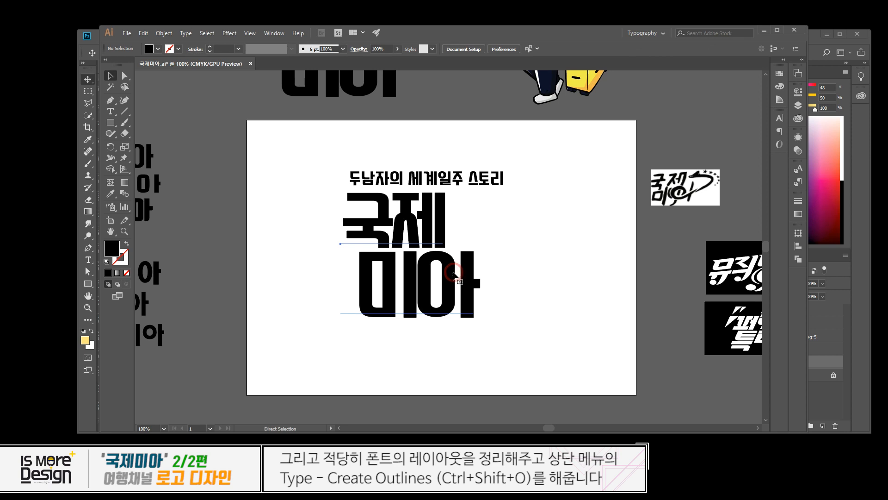
pyautogui.click(453, 273)
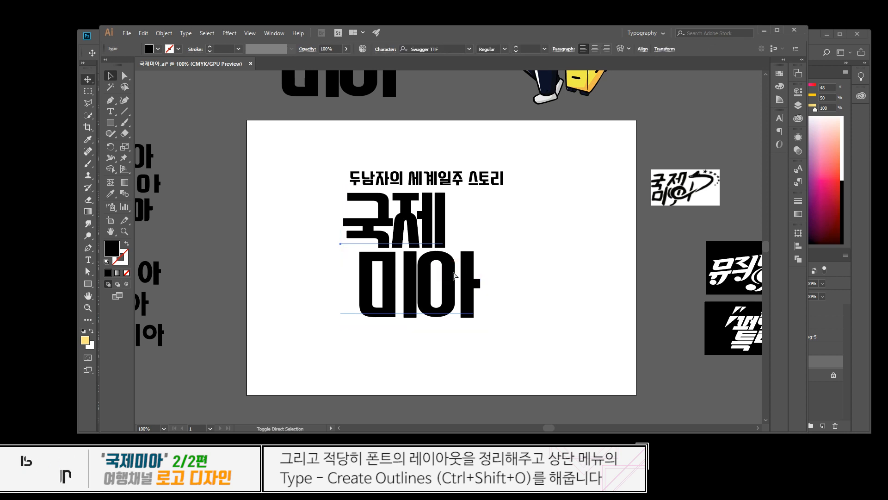
pyautogui.hotkey('ctrl', 'shift', 'o')
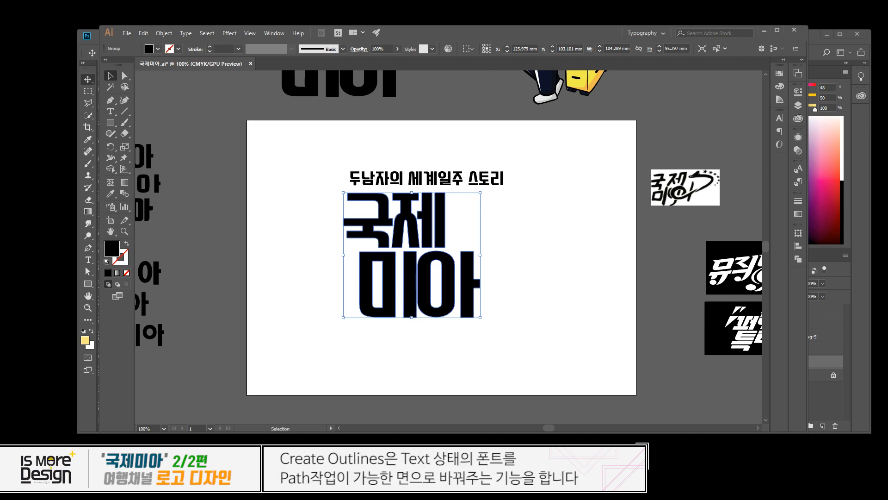
pyautogui.click(439, 282)
pyautogui.click(420, 279)
pyautogui.press('a')
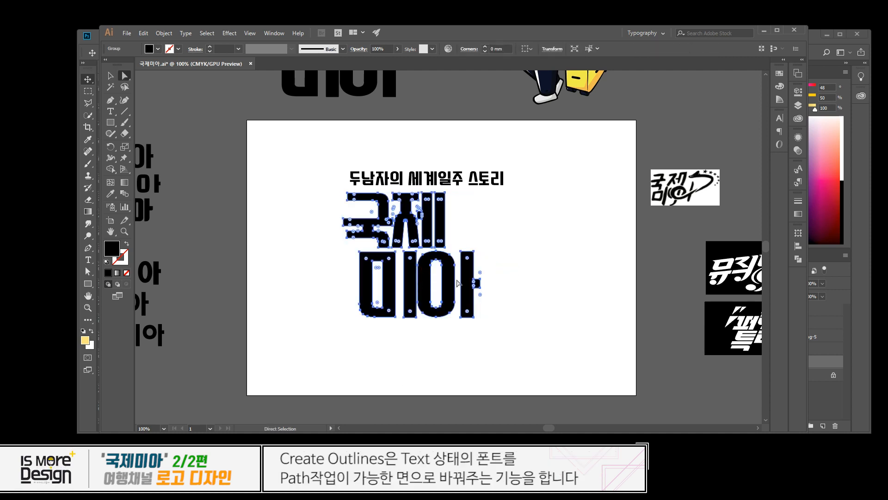
pyautogui.click(527, 279)
pyautogui.click(514, 284)
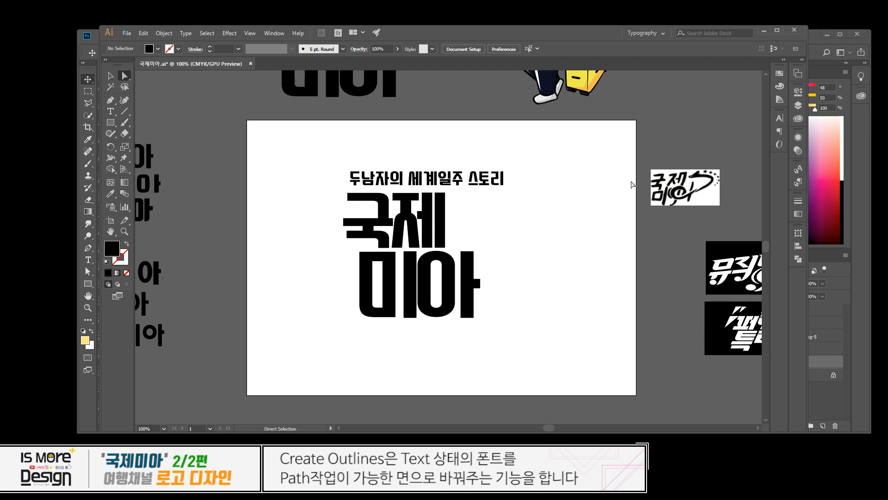
# - Enlarge the chosen rough sketch to about 104 mm wide and move it over the artboard's upper right corner
pyautogui.click(654, 174)
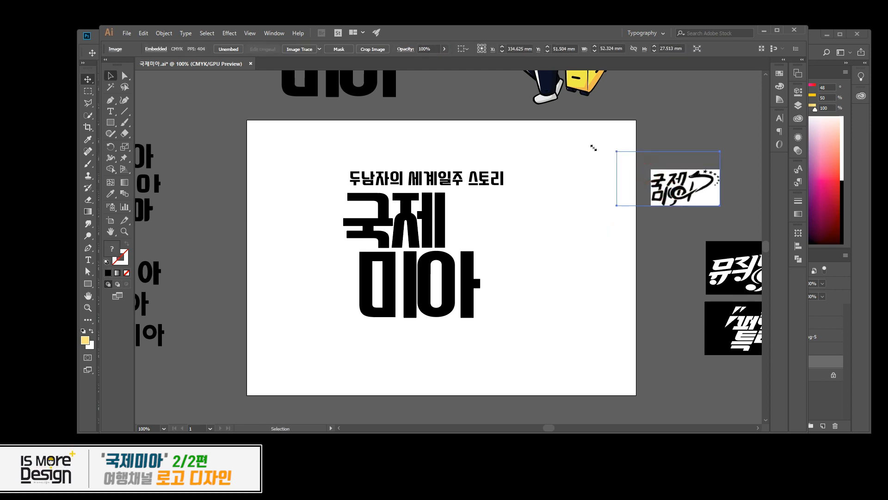
pyautogui.moveTo(594, 148); pyautogui.dragTo(559, 142)
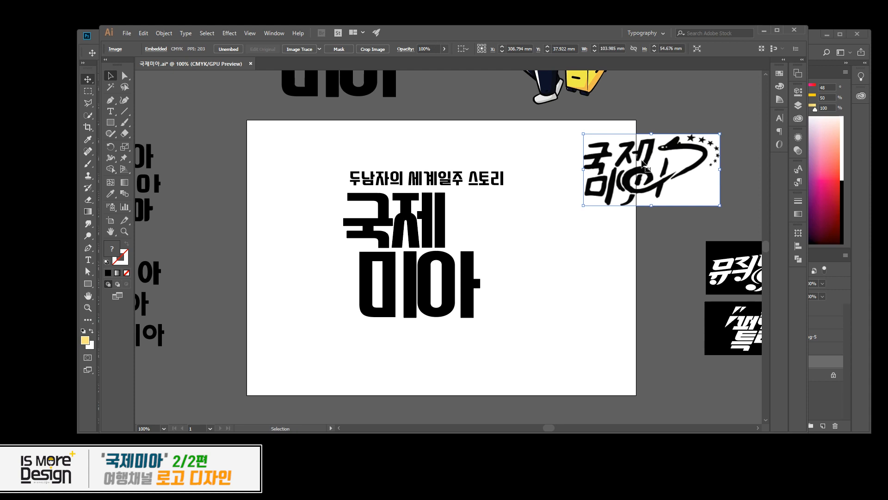
pyautogui.moveTo(646, 166); pyautogui.dragTo(597, 164)
pyautogui.click(586, 226)
pyautogui.moveTo(574, 236); pyautogui.dragTo(583, 237)
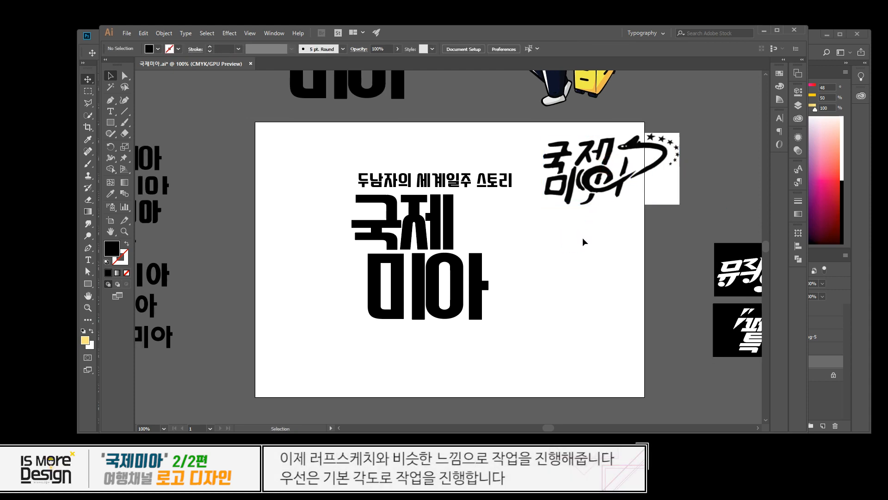
# - Draw a slanted four-sided frame around the sketch's 국제미아 lettering with the Pen tool, with a black stroke and no fill
pyautogui.moveTo(542, 237); pyautogui.dragTo(560, 232)
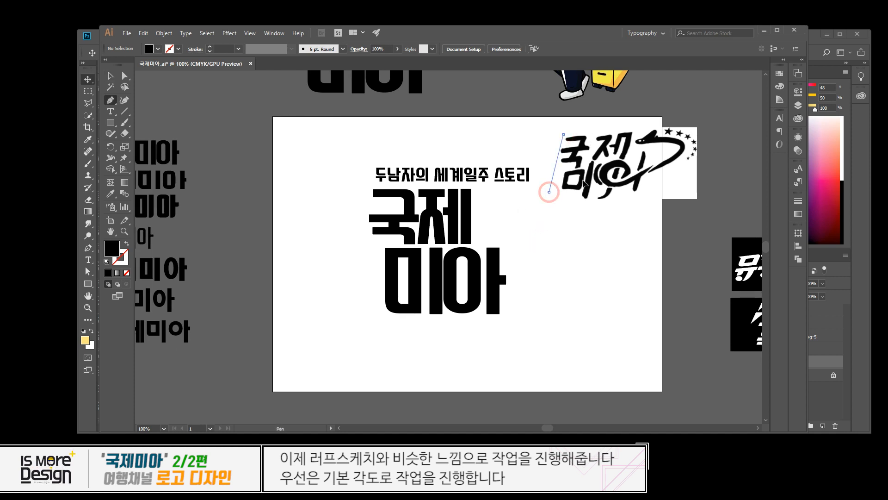
pyautogui.click(628, 192)
pyautogui.click(640, 128)
pyautogui.click(564, 134)
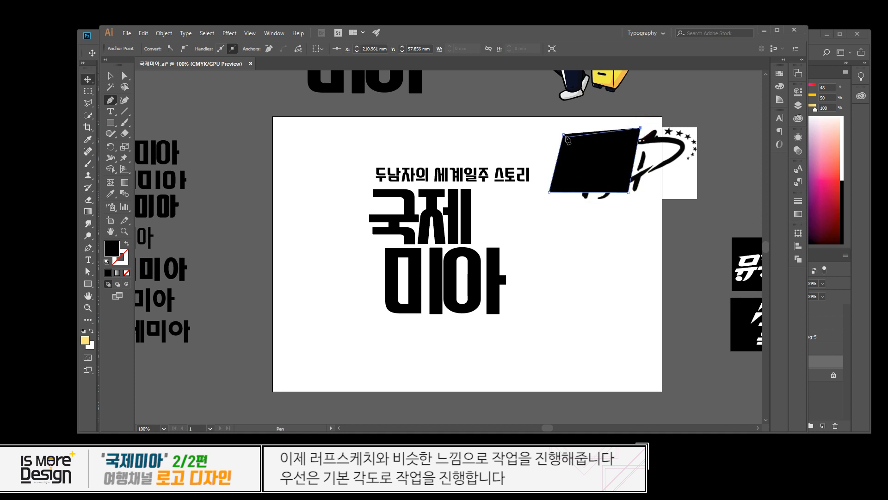
pyautogui.hotkey('shift', 'x')
pyautogui.press('v')
pyautogui.click(635, 224)
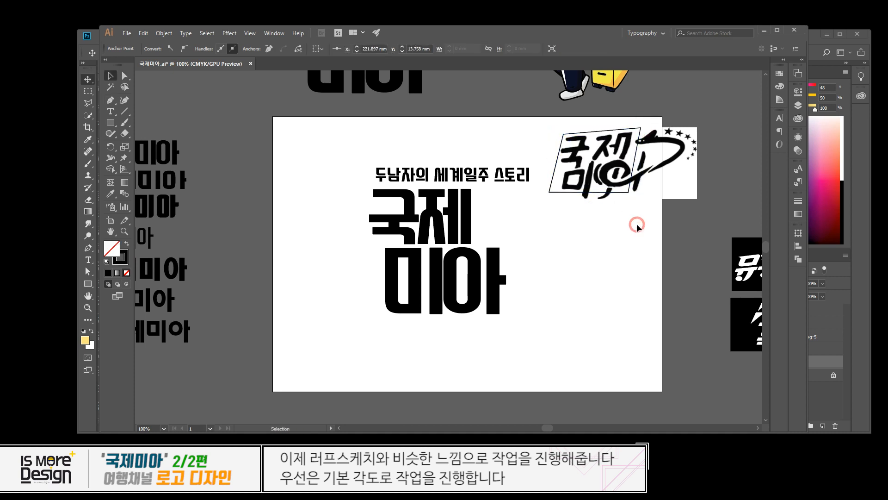
pyautogui.hscroll(-1, 625, 227)
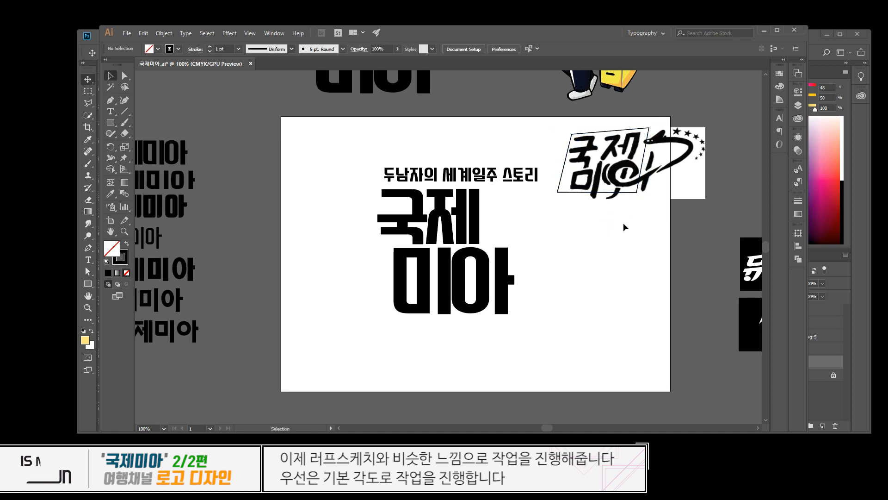
# - Try to slant the outlined 국제미아 title to the right with Free Transform, matching the angle of the sketch
pyautogui.click(449, 229)
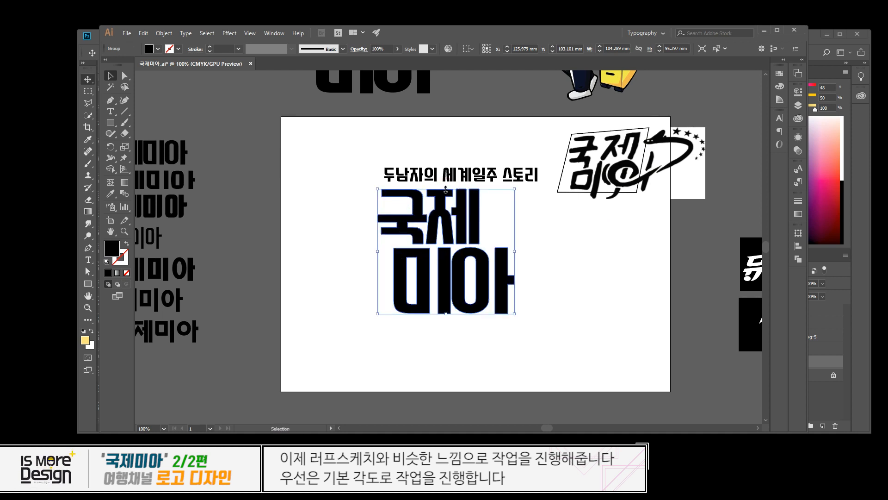
pyautogui.press('a')
pyautogui.press('v')
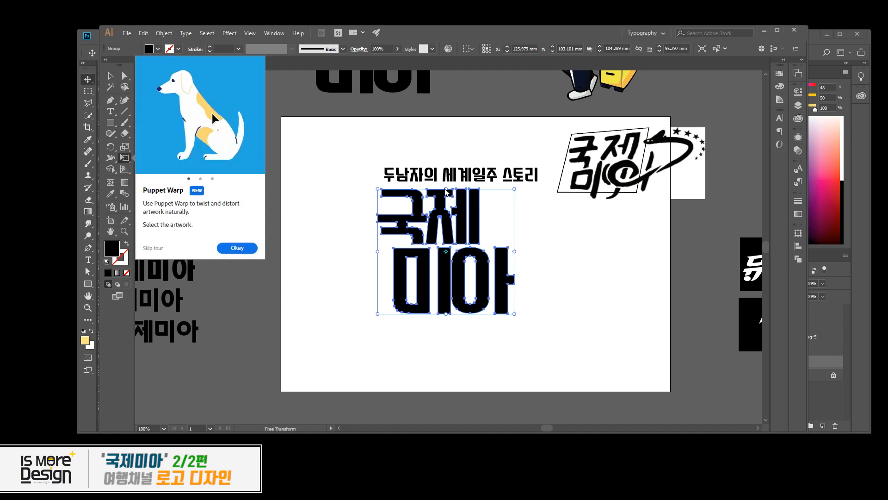
pyautogui.press('e')
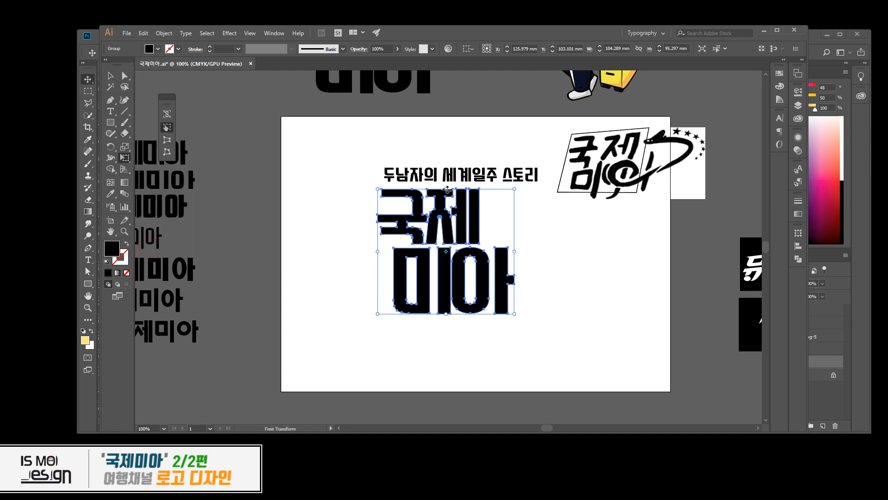
pyautogui.moveTo(447, 189); pyautogui.dragTo(475, 191)
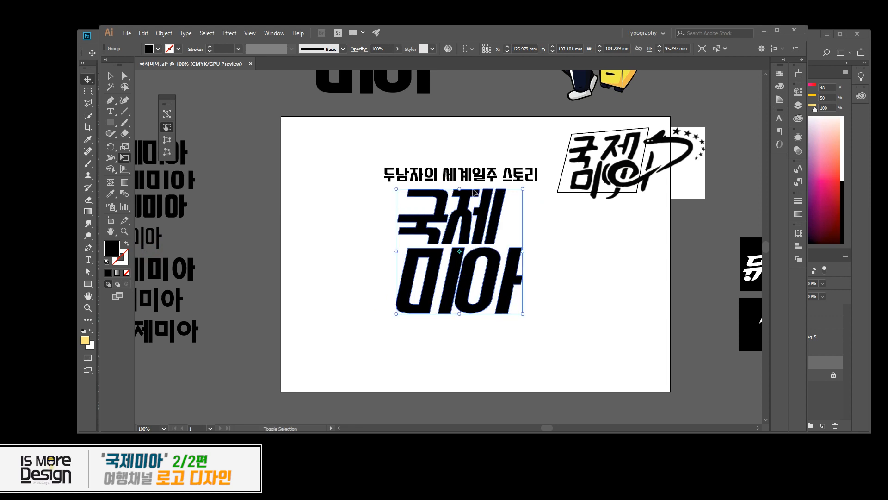
pyautogui.press('v')
pyautogui.click(582, 250)
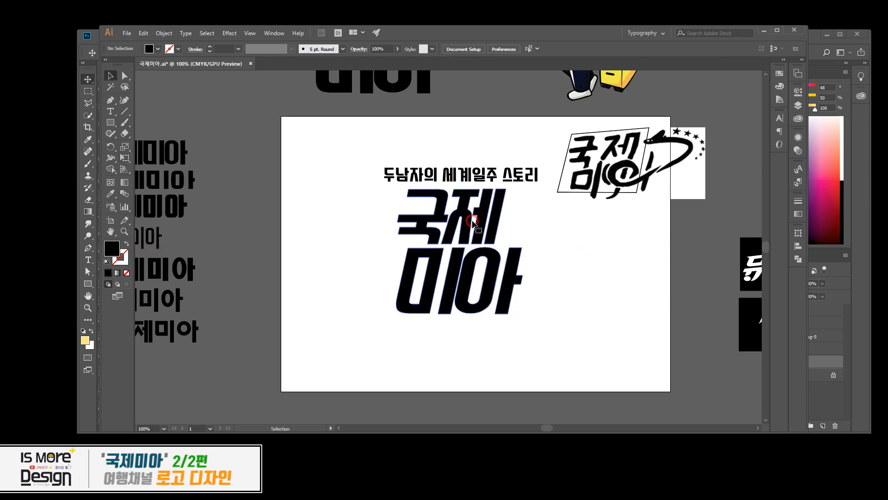
pyautogui.click(474, 237)
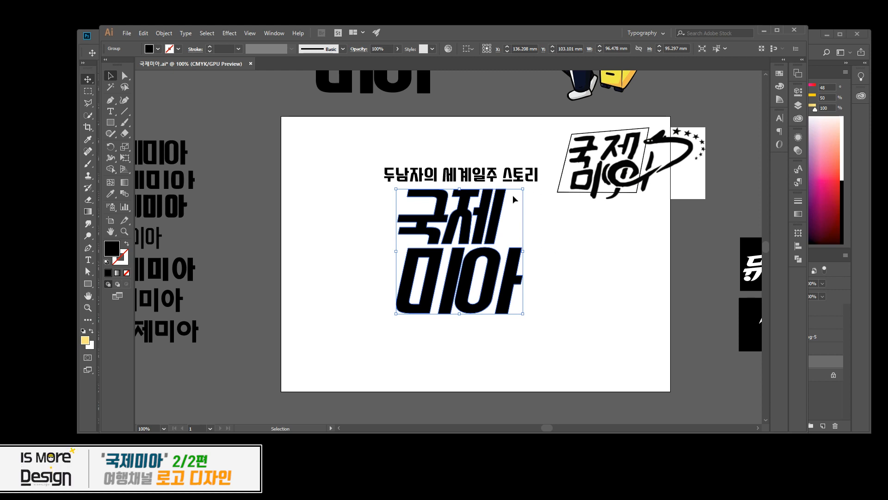
pyautogui.click(512, 249)
pyautogui.hotkey('ctrl', 'z')
# - Try to mark the lower strokes of the sketch's 미아 lettering with an unfilled, outlined ellipse
pyautogui.press('a')
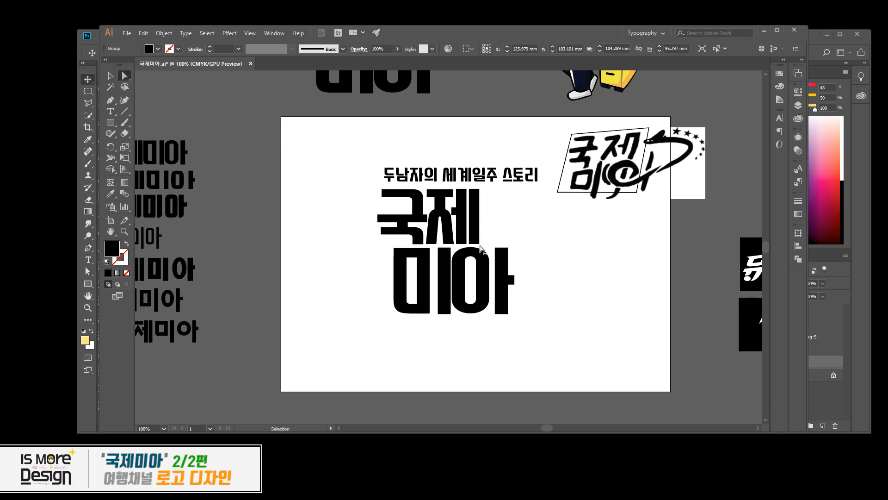
pyautogui.click(482, 246)
pyautogui.click(479, 243)
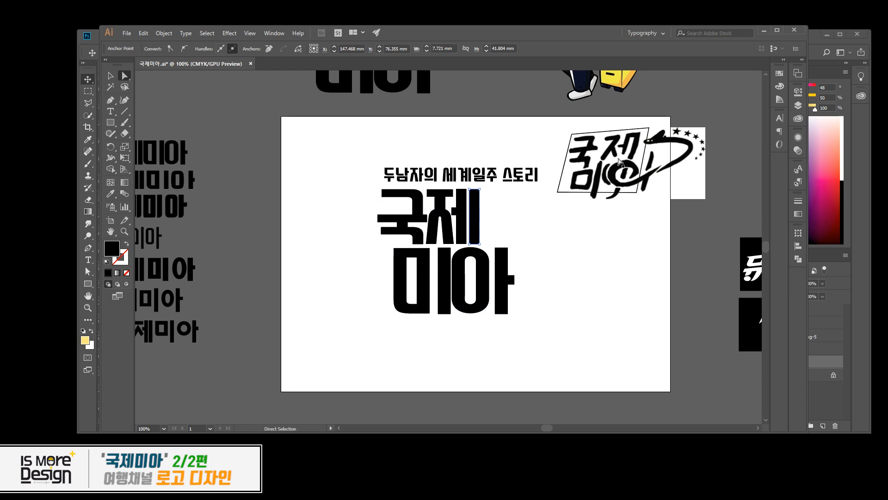
pyautogui.moveTo(634, 209)
pyautogui.mouseDown()
pyautogui.moveTo(626, 179)
pyautogui.moveTo(625, 193)
pyautogui.mouseUp()
pyautogui.hotkey('shift', 'x')
pyautogui.press('v')
pyautogui.keyDown('shift'); pyautogui.click(623, 191); pyautogui.keyUp('shift')
pyautogui.hotkey('ctrl', 'z')
pyautogui.click(625, 204)
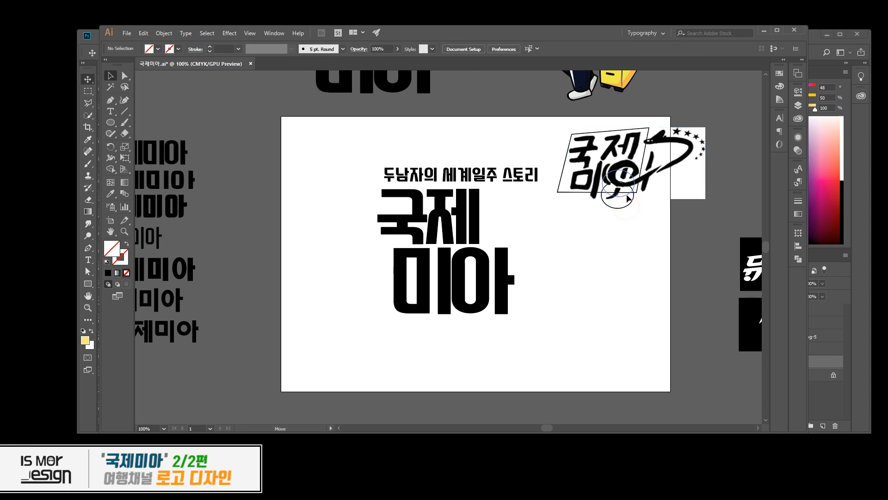
pyautogui.click(616, 233)
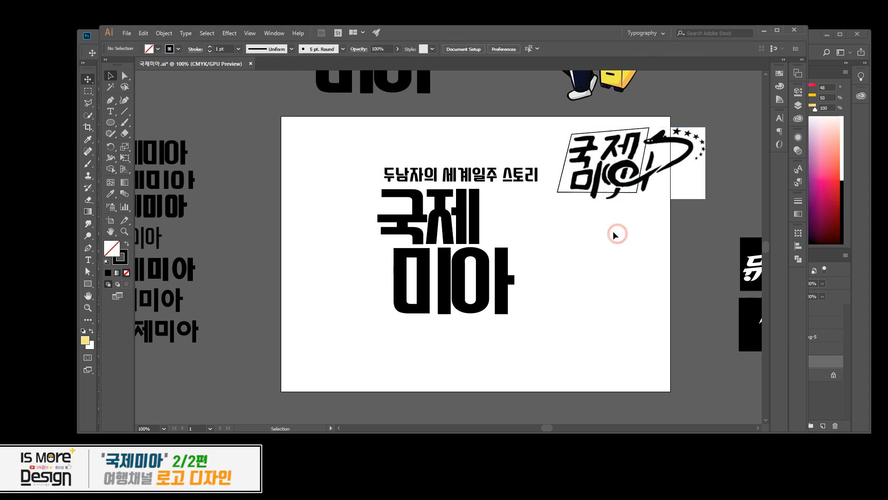
# - Try to stretch the last vertical stem of 제 straight down past 아, to about 99 mm tall
pyautogui.press('a')
pyautogui.click(472, 243)
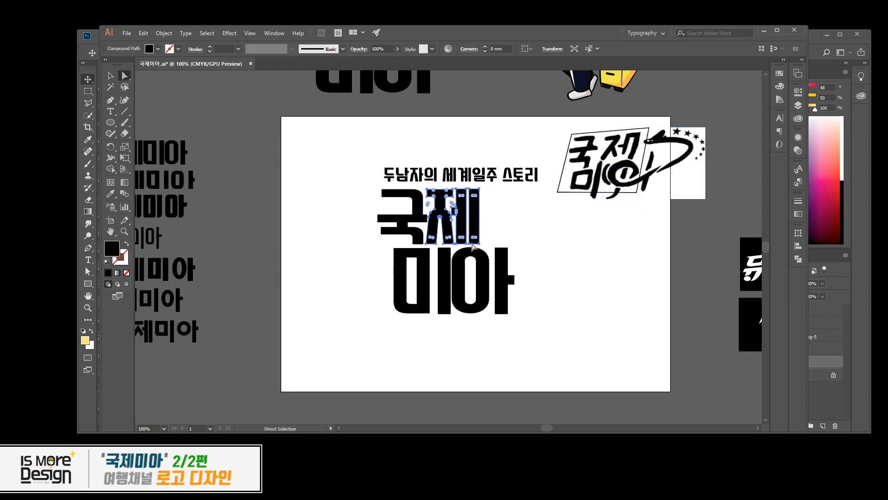
pyautogui.click(479, 244)
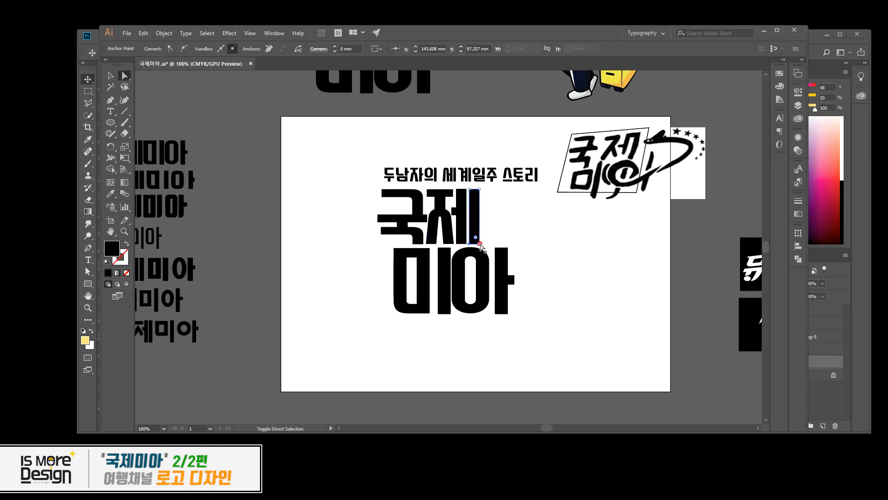
pyautogui.moveTo(472, 244); pyautogui.dragTo(471, 319)
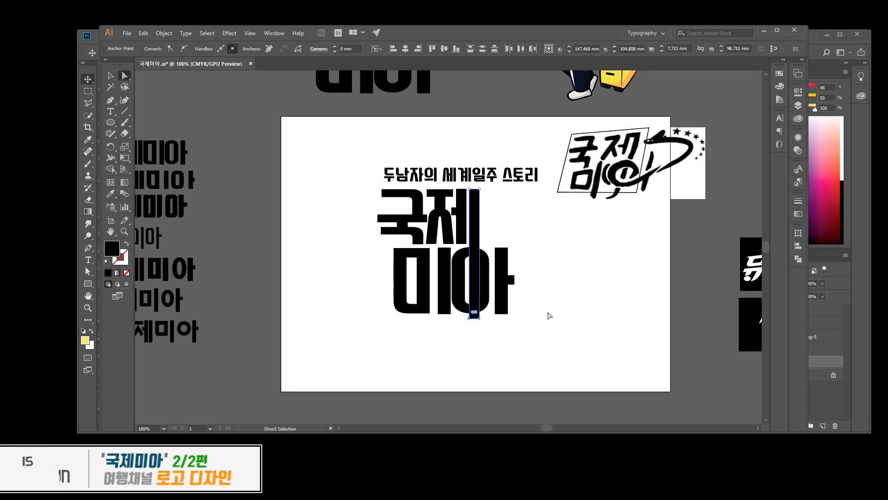
pyautogui.click(549, 314)
# - Shear the whole upright title rightward again with Free Transform so its vertical strokes lean like the sketch frame
pyautogui.press('v')
pyautogui.moveTo(546, 319); pyautogui.dragTo(306, 200)
pyautogui.press('e')
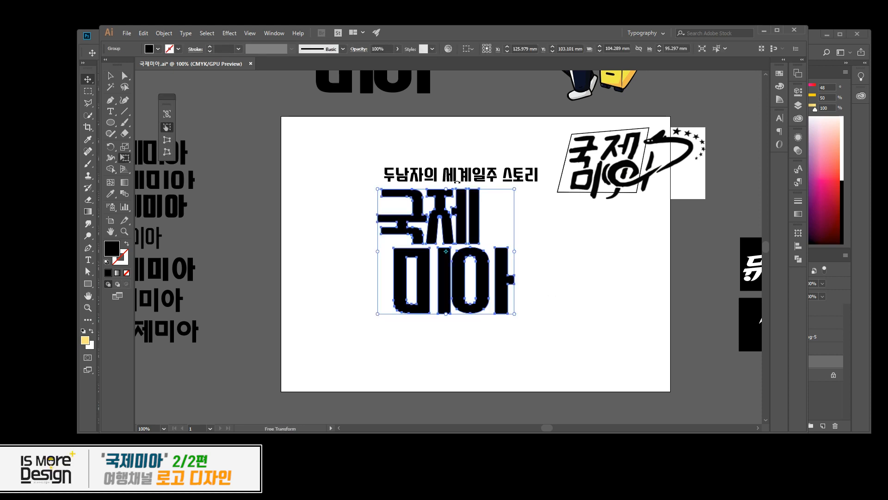
pyautogui.moveTo(446, 189); pyautogui.dragTo(477, 189)
pyautogui.press('v')
pyautogui.click(595, 242)
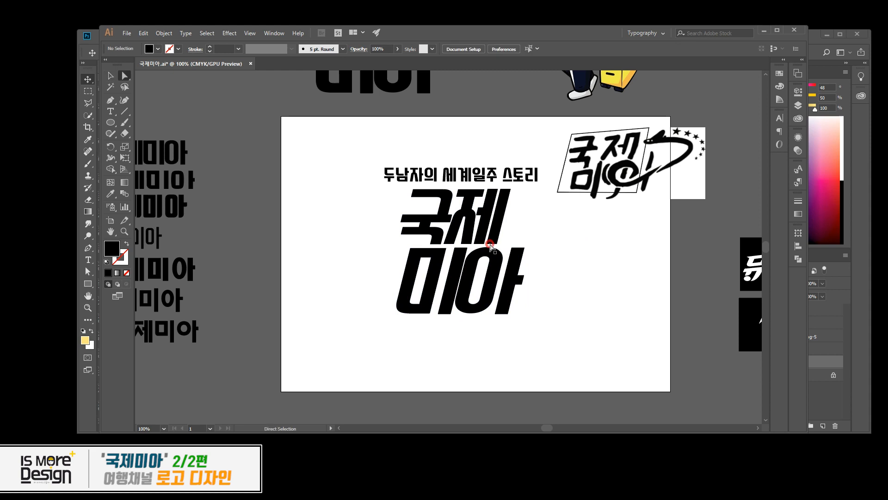
# - Try to extend the last stem of the slanted 제 below 아, and undo that edit together with the slant
pyautogui.moveTo(465, 324); pyautogui.dragTo(468, 327)
pyautogui.click(568, 306)
pyautogui.hotkey('ctrl', 'z')
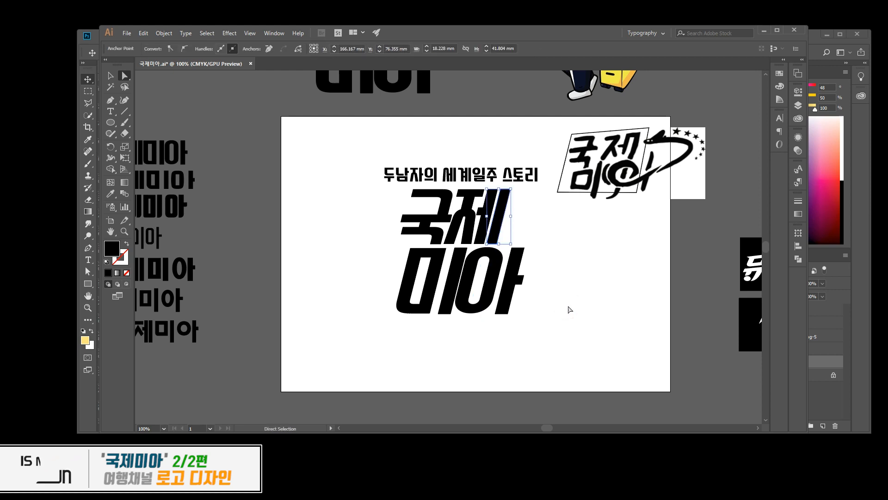
pyautogui.hotkey('ctrl', 'z')
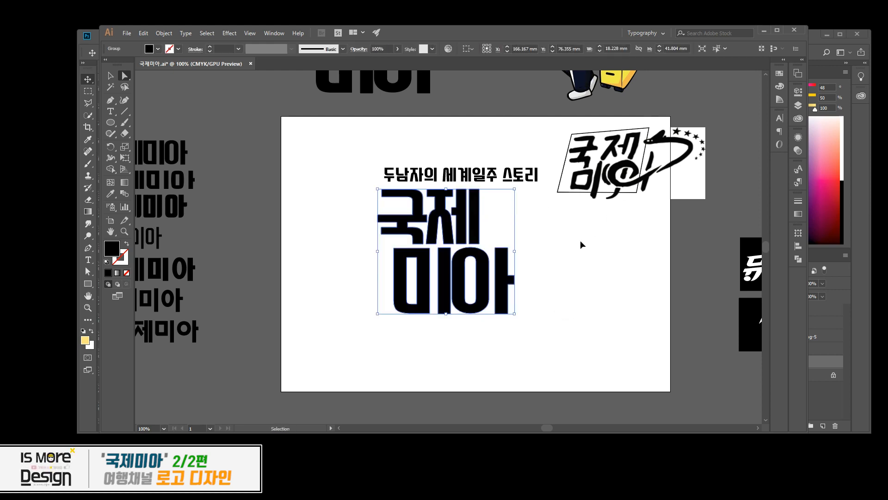
pyautogui.click(580, 241)
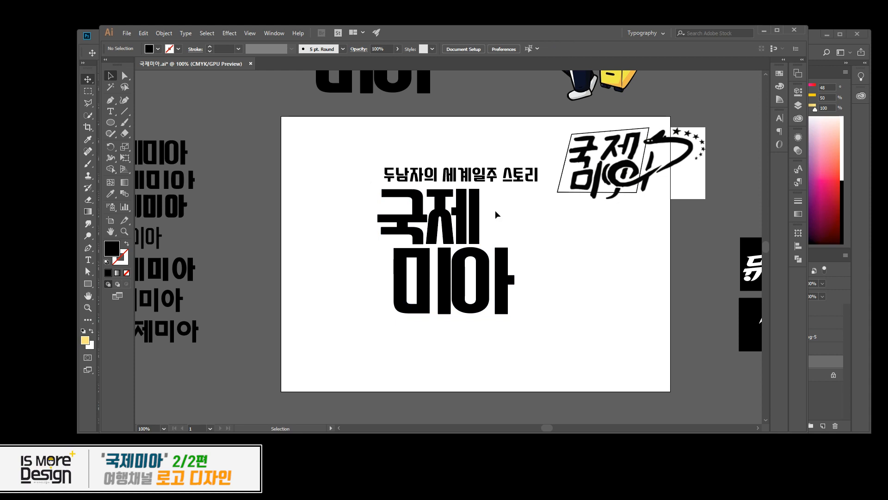
# - Move the tagline 두남자의 세계일주 스토리 higher, leaving a clear gap above the upright 국제미아 title
pyautogui.click(494, 180)
pyautogui.moveTo(486, 160); pyautogui.dragTo(486, 134)
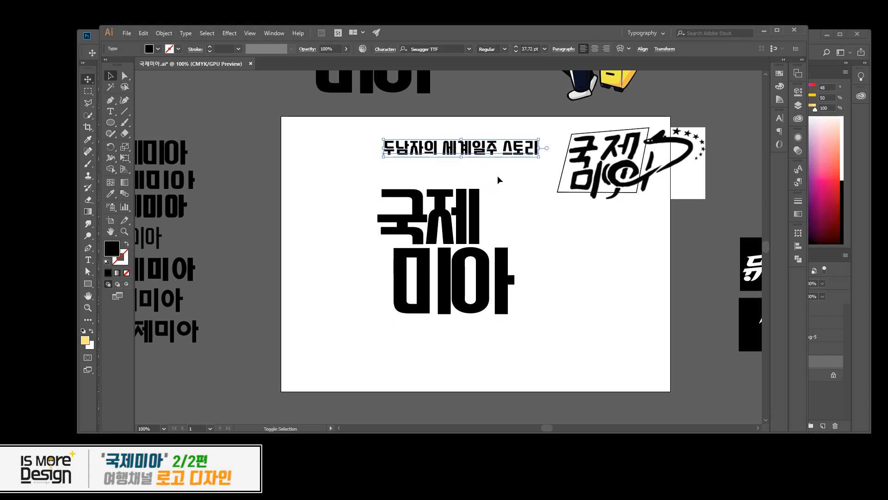
pyautogui.click(513, 235)
pyautogui.scroll(-1, 494, 215)
pyautogui.moveTo(376, 155); pyautogui.dragTo(510, 212)
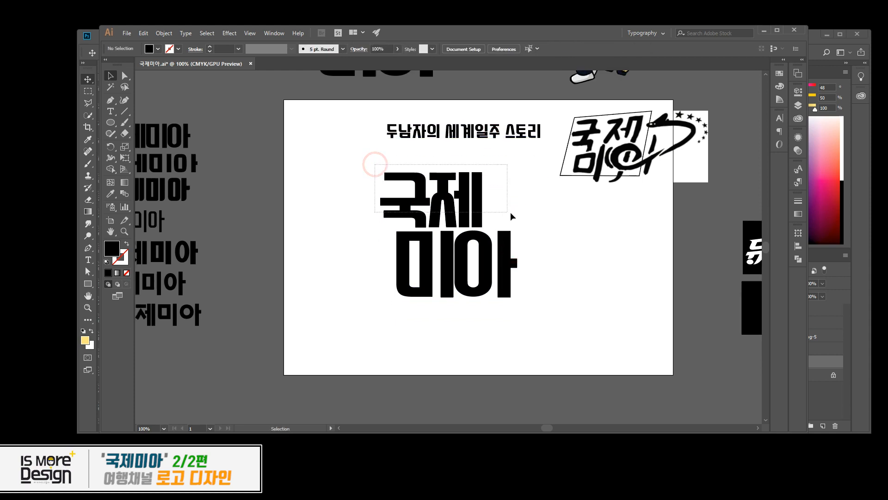
# - Examine the outlined title's anchor points and compare its shapes with the rough sketch and the 뮤직뱅크 reference logo
pyautogui.click(556, 233)
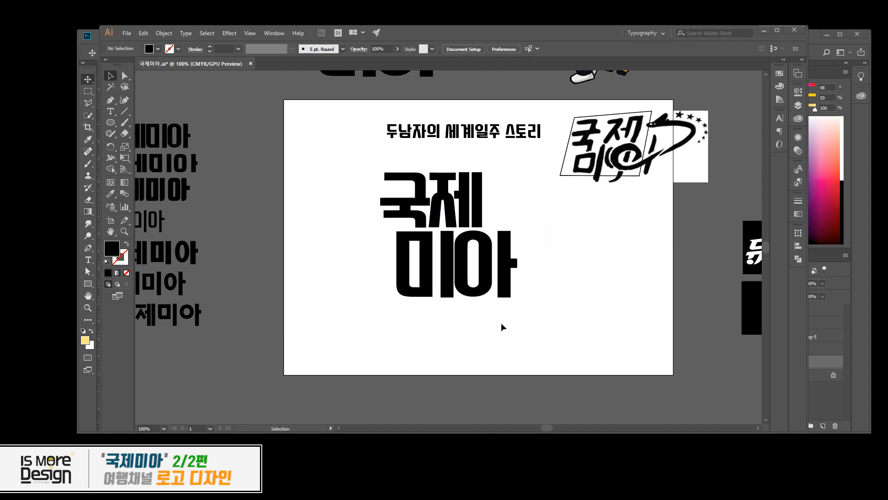
pyautogui.click(484, 272)
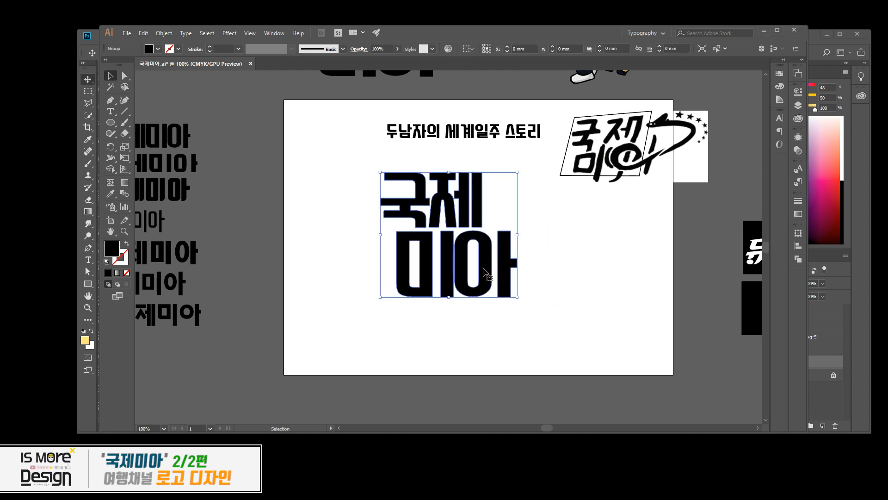
pyautogui.click(568, 257)
pyautogui.click(487, 252)
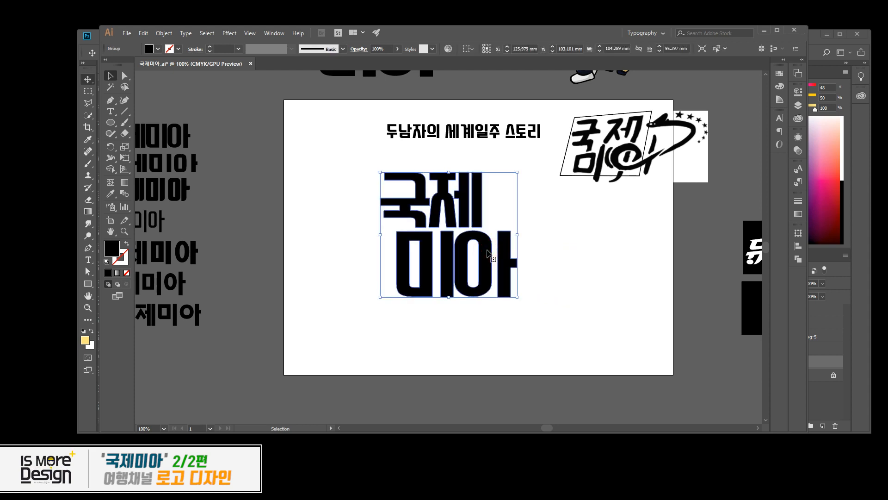
pyautogui.press('a')
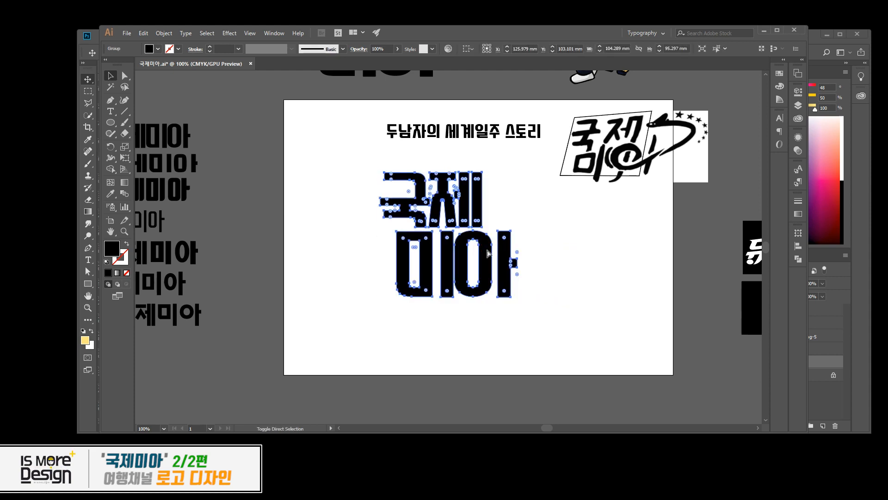
pyautogui.press('v')
pyautogui.click(575, 287)
pyautogui.click(594, 328)
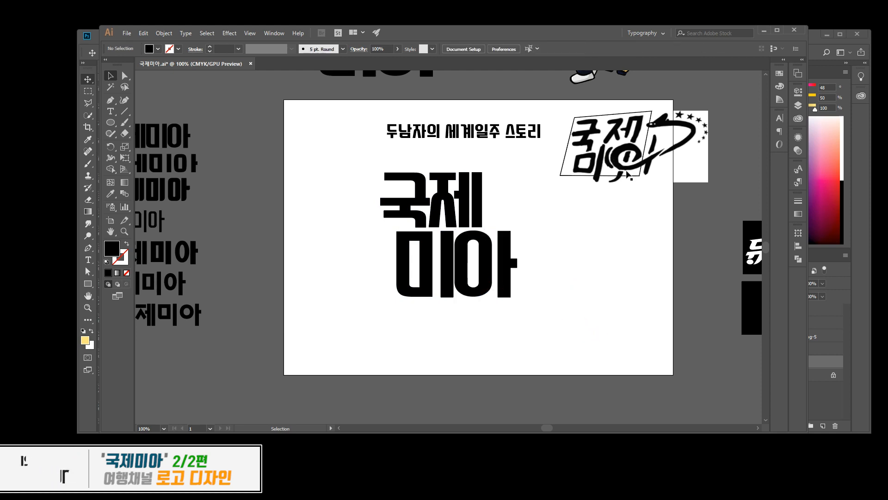
pyautogui.moveTo(626, 245); pyautogui.dragTo(484, 240)
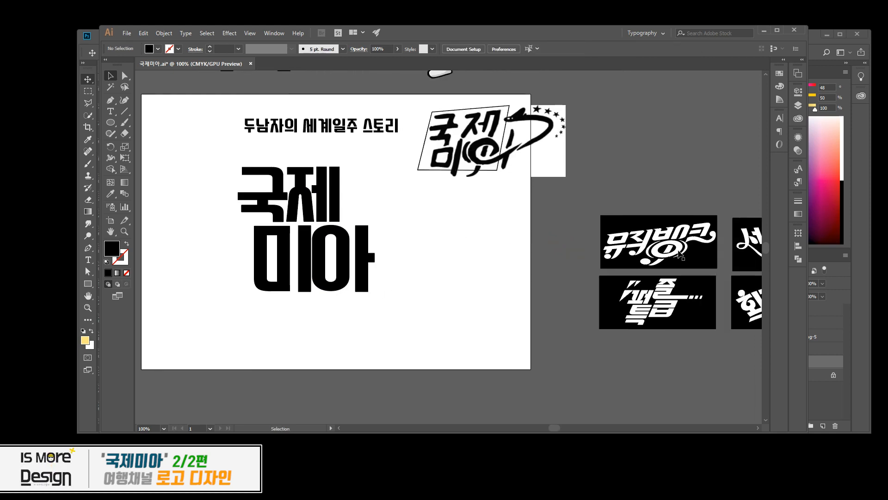
pyautogui.click(679, 250)
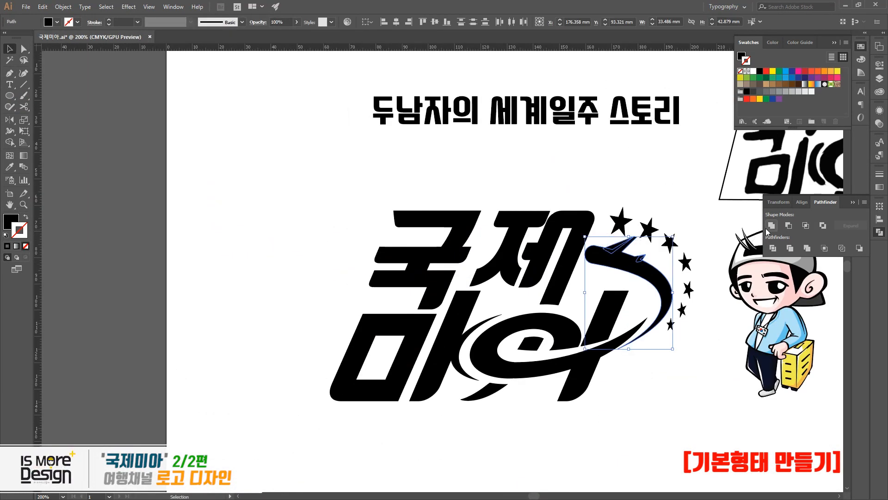
# - Unite the overlapping airplane and swoosh shapes beside the slanted title into one path
pyautogui.click(770, 226)
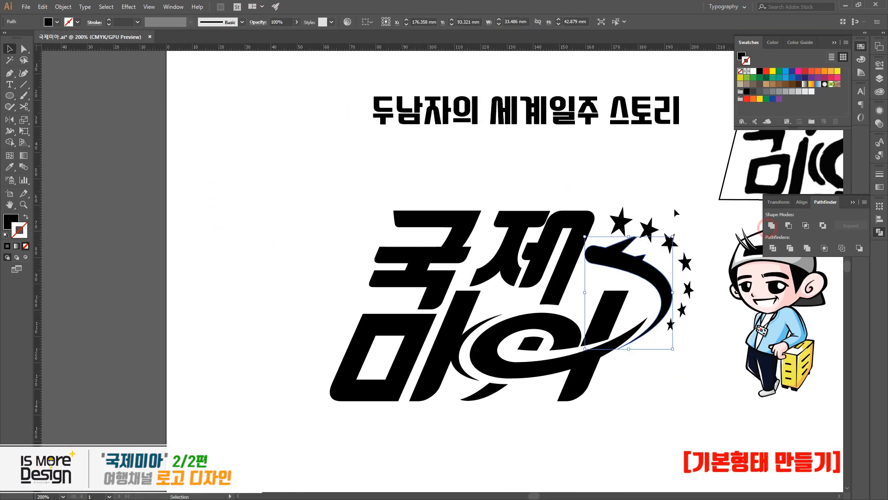
pyautogui.click(673, 199)
# - Delete the rough sketch image and the slanted guide frame next to the finished lettering
pyautogui.moveTo(676, 201)
pyautogui.mouseDown()
pyautogui.moveTo(512, 197)
pyautogui.moveTo(429, 206)
pyautogui.mouseUp()
pyautogui.click(562, 176)
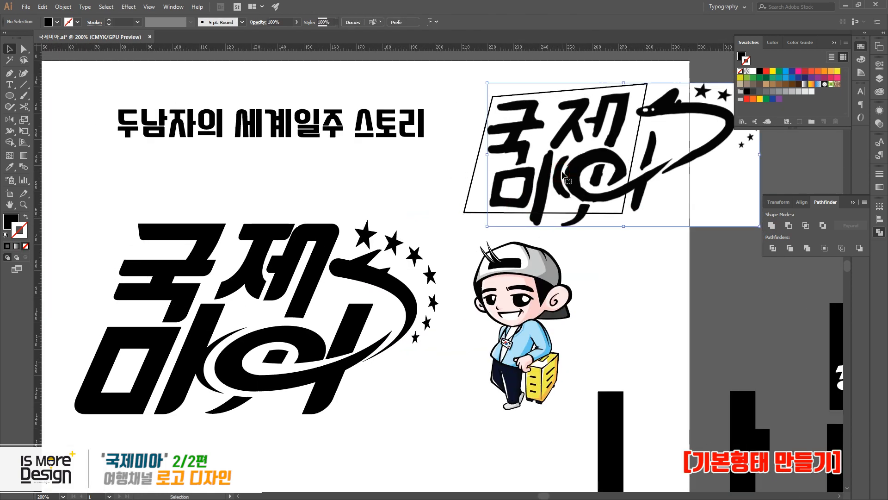
pyautogui.press('Delete')
pyautogui.moveTo(508, 253); pyautogui.dragTo(586, 223)
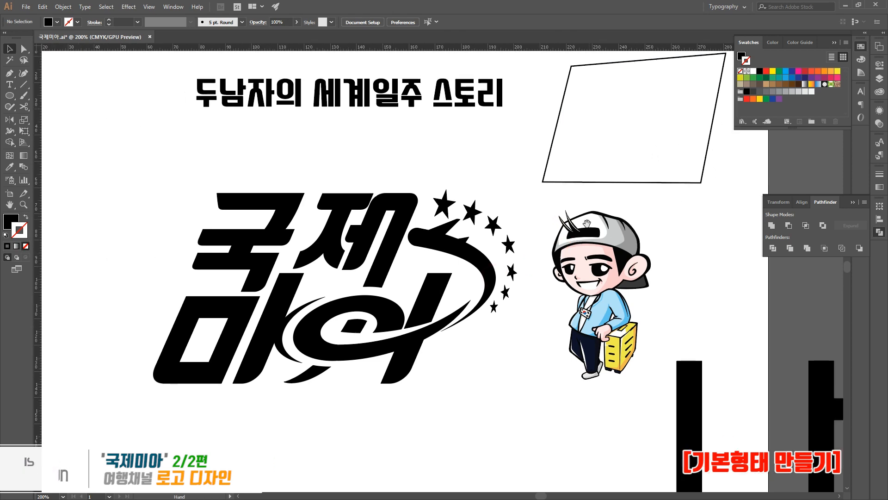
pyautogui.moveTo(656, 194); pyautogui.dragTo(611, 148)
pyautogui.press('Delete')
# - Move the traveller character onto the title, bring it to the front, and enlarge it to about 47 × 80 mm
pyautogui.click(673, 221)
pyautogui.moveTo(612, 236); pyautogui.dragTo(549, 268)
pyautogui.hotkey('ctrl', 'shift', ']')
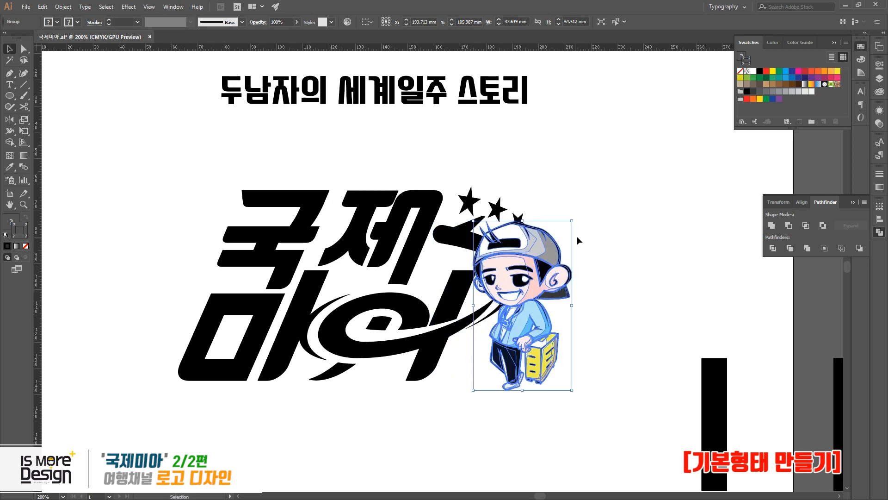
pyautogui.moveTo(572, 221); pyautogui.dragTo(632, 180)
pyautogui.moveTo(616, 264); pyautogui.dragTo(684, 269)
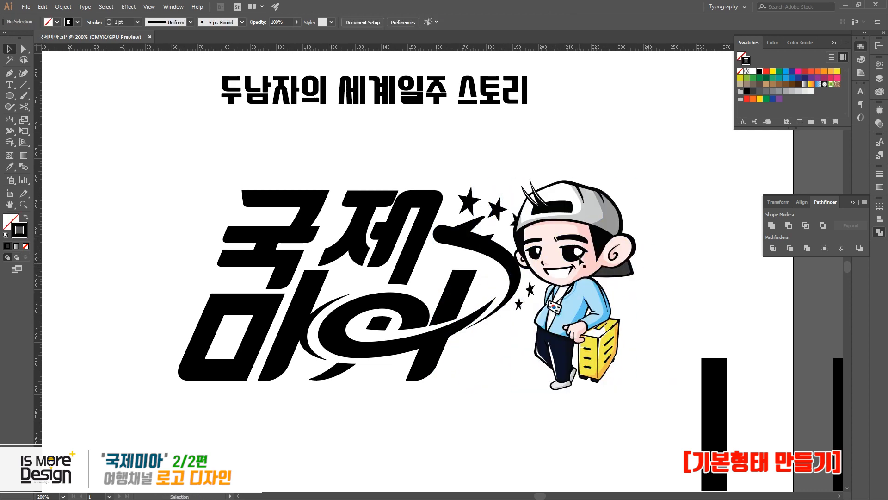
# - Move the character to the start of the title so it overlaps the left edges of 국 and 미
pyautogui.moveTo(625, 277); pyautogui.dragTo(189, 270)
pyautogui.click(303, 407)
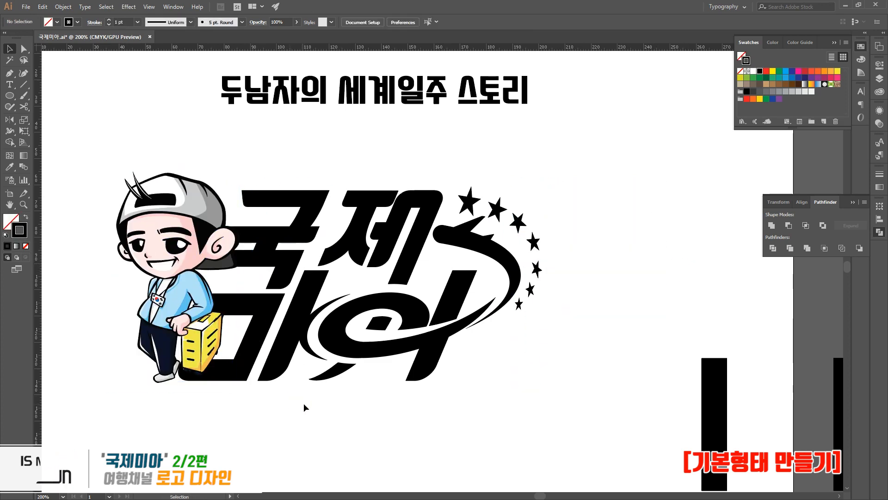
pyautogui.hotkey('ctrl', '-')
pyautogui.hotkey('ctrl', '=')
# - Nudge the title lettering and swoosh slightly right, and fine-tune the character's position against the letters
pyautogui.moveTo(367, 155); pyautogui.dragTo(611, 385)
pyautogui.press('Right')
pyautogui.press('Right')
pyautogui.press('Right')
pyautogui.press('Right')
pyautogui.press('Right')
pyautogui.click(575, 411)
pyautogui.moveTo(273, 296); pyautogui.dragTo(276, 301)
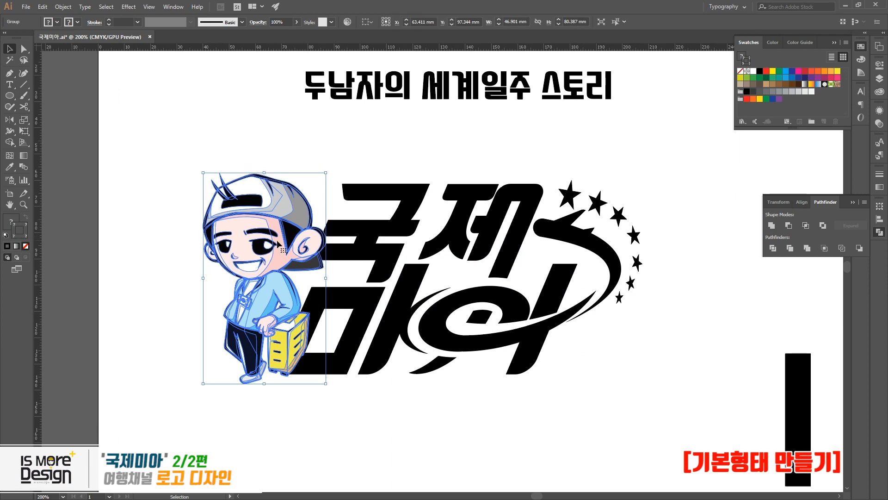
pyautogui.click(364, 413)
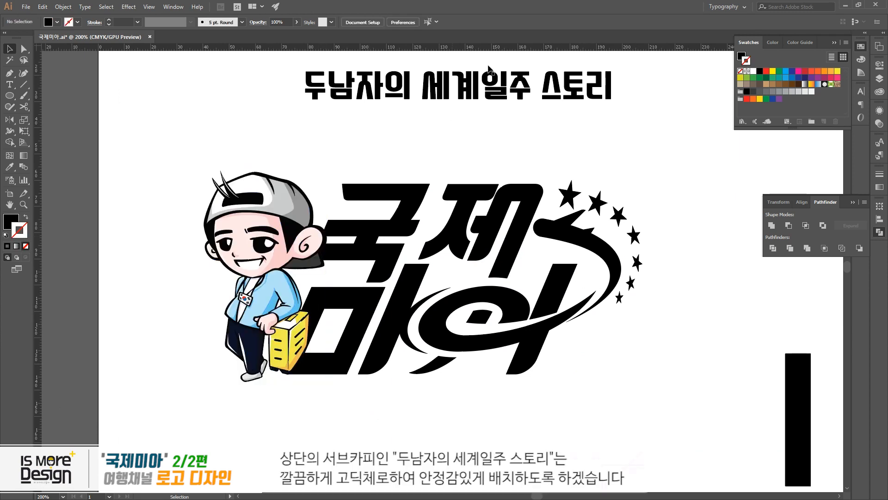
# - Try to enlarge the character a little beside the title, and undo the resize
pyautogui.click(503, 92)
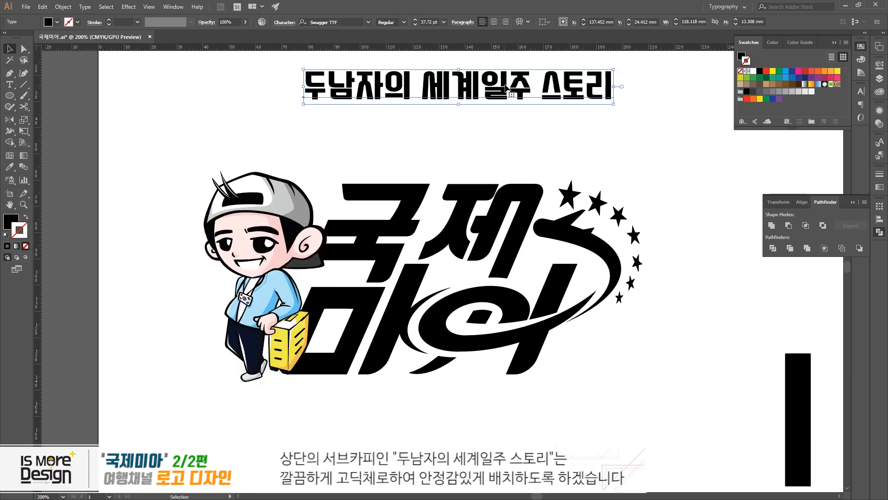
pyautogui.click(250, 200)
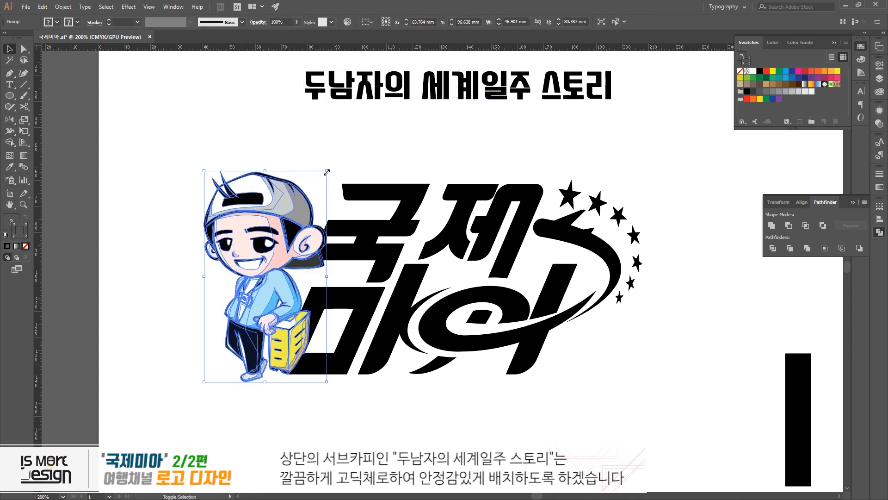
pyautogui.moveTo(325, 171); pyautogui.dragTo(361, 155)
pyautogui.click(426, 147)
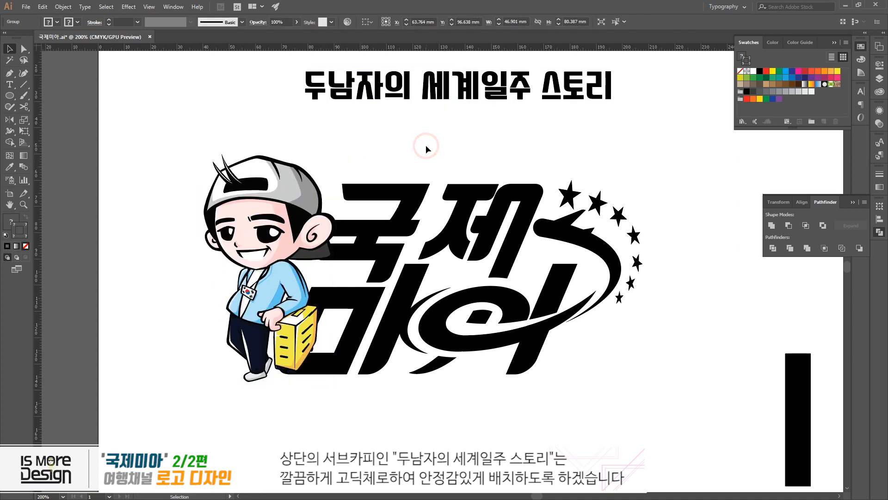
pyautogui.hotkey('ctrl', 'z')
pyautogui.click(426, 146)
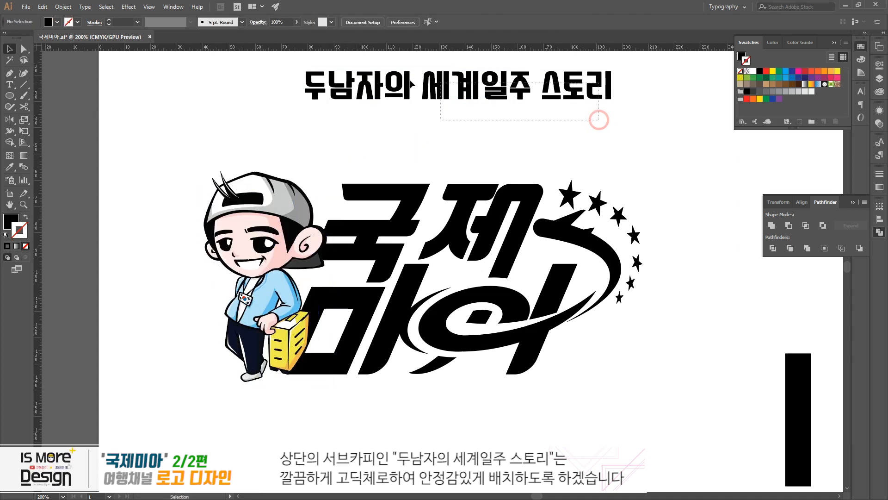
# - Place the tagline directly above the title and shear it rightward with Free Transform to match the slanted lettering
pyautogui.moveTo(599, 120); pyautogui.dragTo(598, 120)
pyautogui.moveTo(402, 86); pyautogui.dragTo(445, 163)
pyautogui.press('e')
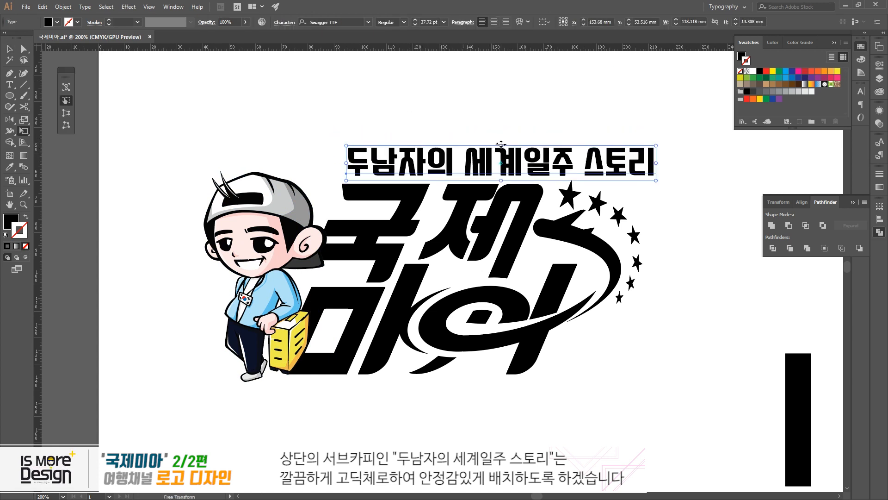
pyautogui.moveTo(509, 145); pyautogui.dragTo(516, 146)
pyautogui.press('v')
# - Shrink the slanted tagline to about 77 mm wide and position it just above 국제
pyautogui.click(564, 120)
pyautogui.click(592, 156)
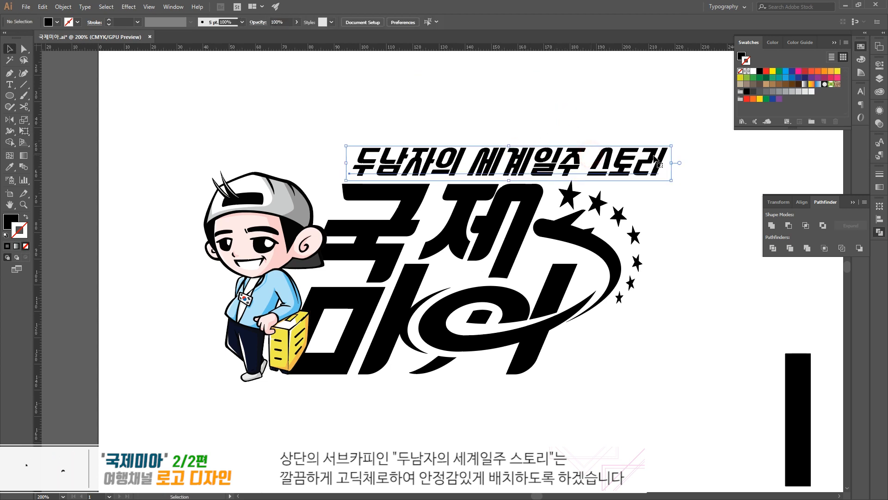
pyautogui.moveTo(671, 146); pyautogui.dragTo(596, 160)
pyautogui.click(661, 159)
pyautogui.hotkey('ctrl', '-')
pyautogui.hotkey('ctrl', '-')
pyautogui.hotkey('ctrl', '-')
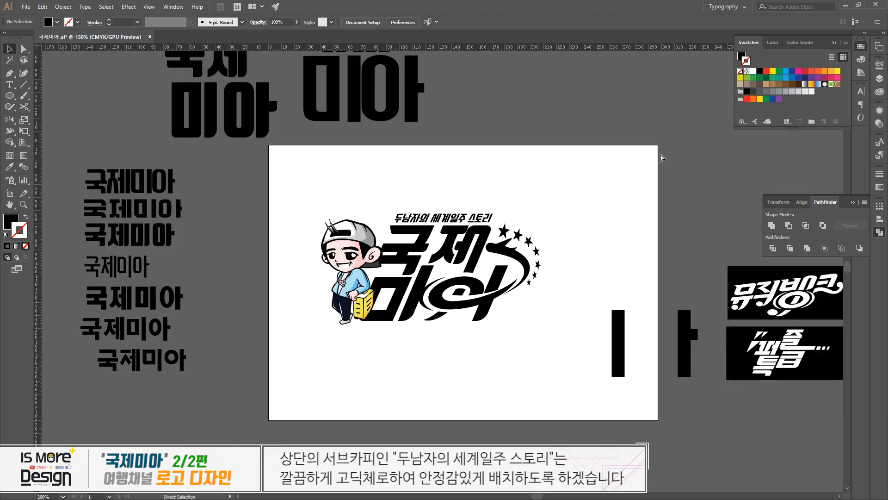
pyautogui.moveTo(479, 193)
pyautogui.mouseDown()
pyautogui.moveTo(507, 177)
pyautogui.moveTo(476, 200)
pyautogui.mouseUp()
pyautogui.hotkey('ctrl', '+')
pyautogui.hotkey('ctrl', '+')
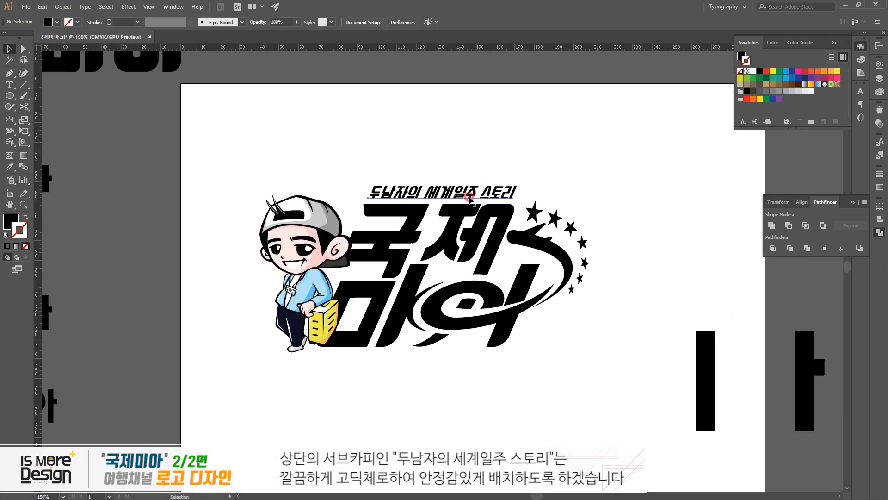
# - Enlarge the tagline to about 100 mm wide and move it below the 미아 lettering
pyautogui.doubleClick(366, 190)
pyautogui.hotkey('ctrl', 'a')
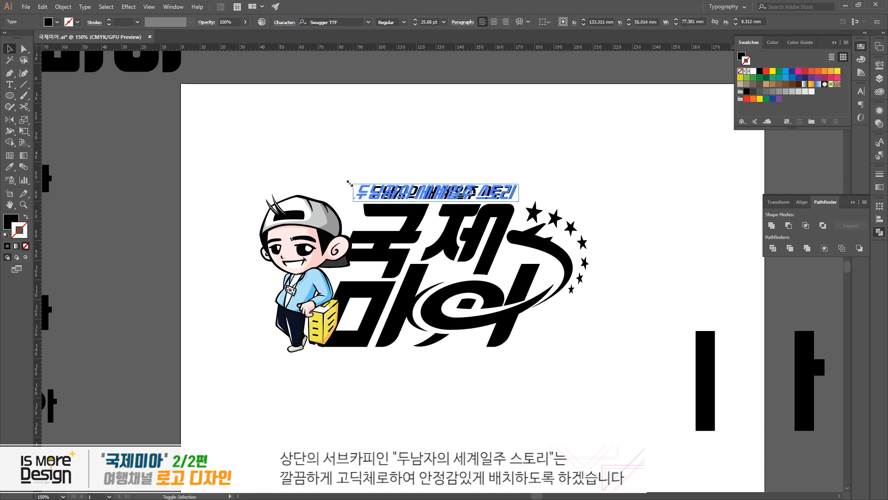
pyautogui.press('Escape')
pyautogui.moveTo(386, 196); pyautogui.dragTo(307, 372)
pyautogui.moveTo(491, 370); pyautogui.dragTo(501, 371)
pyautogui.click(568, 378)
pyautogui.hotkey('ctrl', '-')
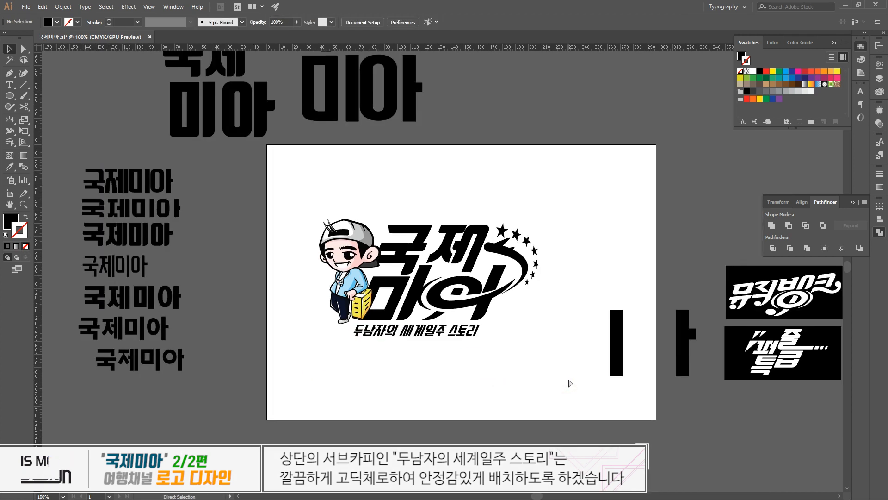
# - Stretch the tagline slightly wider toward the character's feet
pyautogui.moveTo(553, 389); pyautogui.dragTo(551, 388)
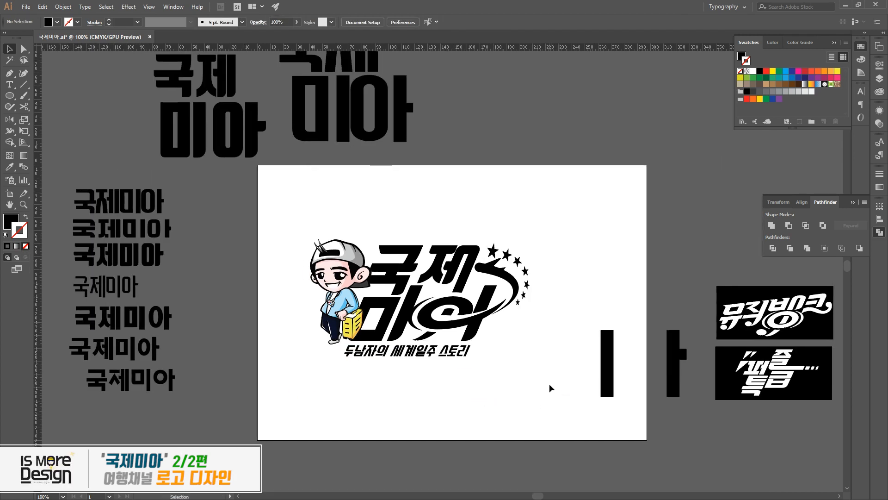
pyautogui.click(399, 356)
pyautogui.tripleClick(339, 352)
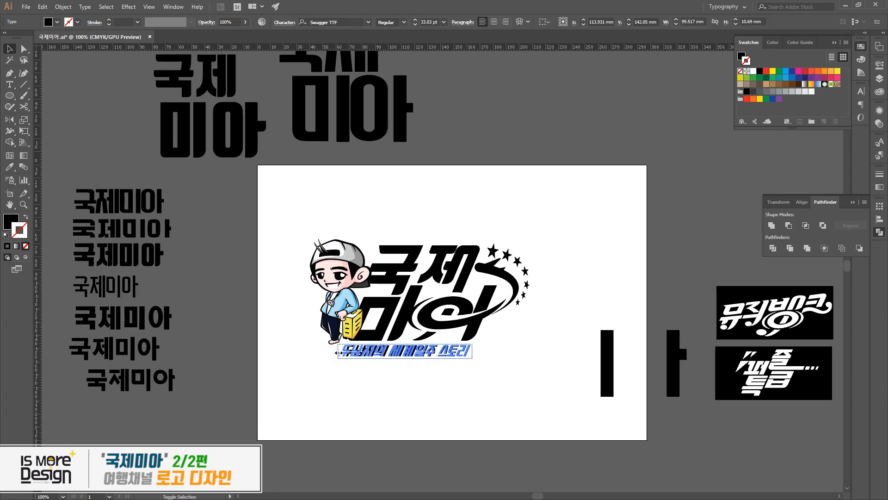
pyautogui.keyDown('ctrl'); pyautogui.click(510, 395); pyautogui.keyUp('ctrl')
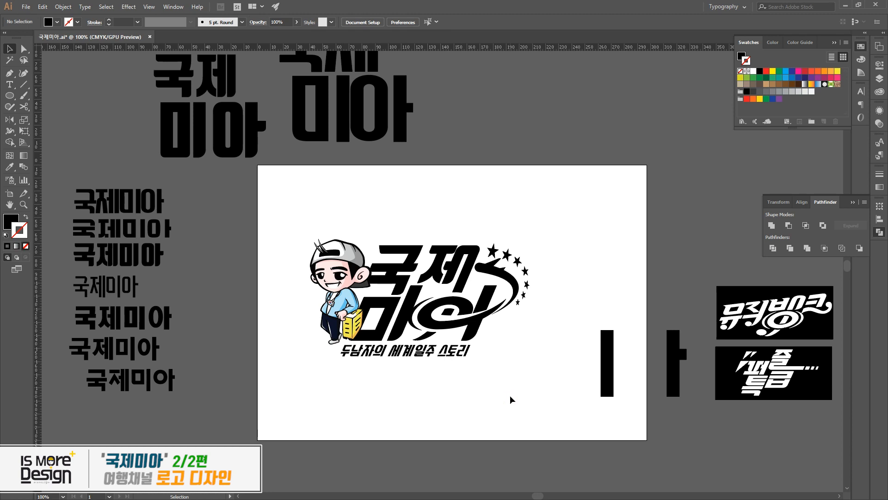
# - Move the 여행박람회 reference image onto the artboard above the logo as a colour source
pyautogui.moveTo(508, 392); pyautogui.dragTo(507, 367)
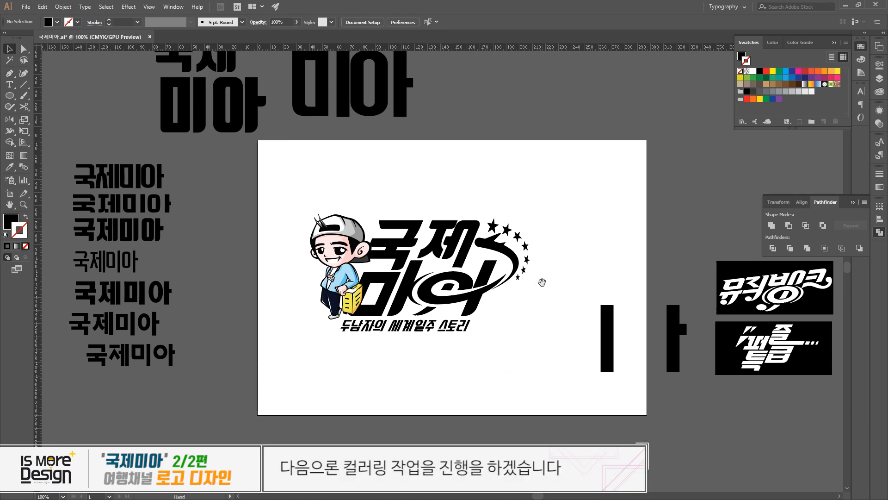
pyautogui.moveTo(542, 282); pyautogui.dragTo(490, 279)
pyautogui.moveTo(548, 242); pyautogui.dragTo(483, 269)
pyautogui.click(655, 78)
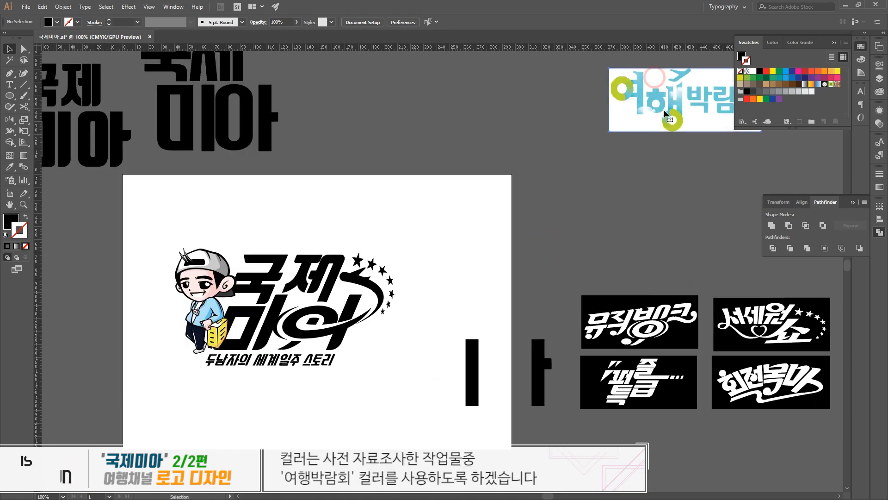
pyautogui.moveTo(368, 200); pyautogui.dragTo(464, 221)
pyautogui.hotkey('ctrl', '=')
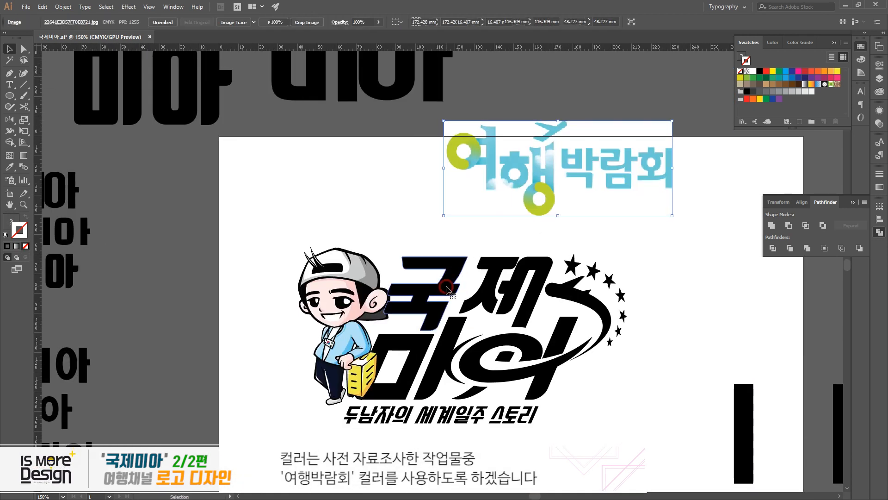
# - Recolour the title lettering, airplane swoosh and stars with the light blue sampled from the 박람회 reference lettering
pyautogui.click(538, 355)
pyautogui.keyDown('shift'); pyautogui.click(538, 355); pyautogui.keyUp('shift')
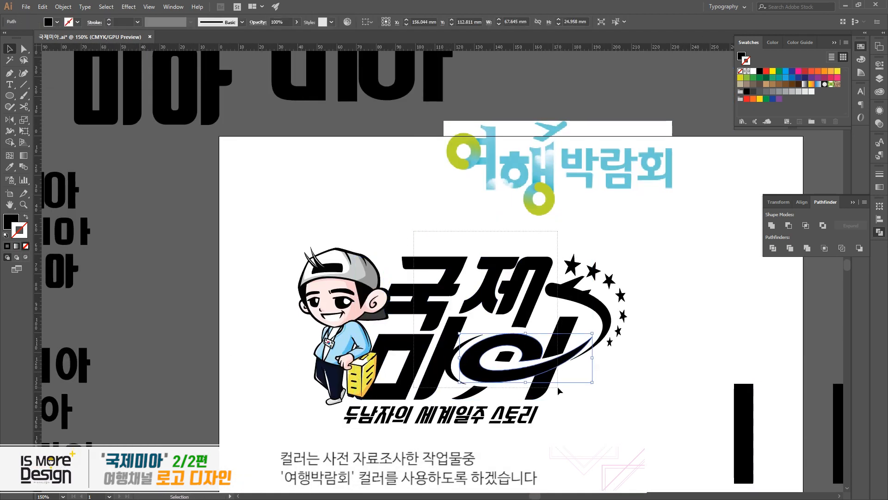
pyautogui.moveTo(558, 388); pyautogui.dragTo(558, 389)
pyautogui.moveTo(406, 239); pyautogui.dragTo(672, 383)
pyautogui.press('i')
pyautogui.click(589, 179)
pyautogui.press('v')
pyautogui.click(684, 309)
pyautogui.moveTo(684, 310); pyautogui.dragTo(710, 258)
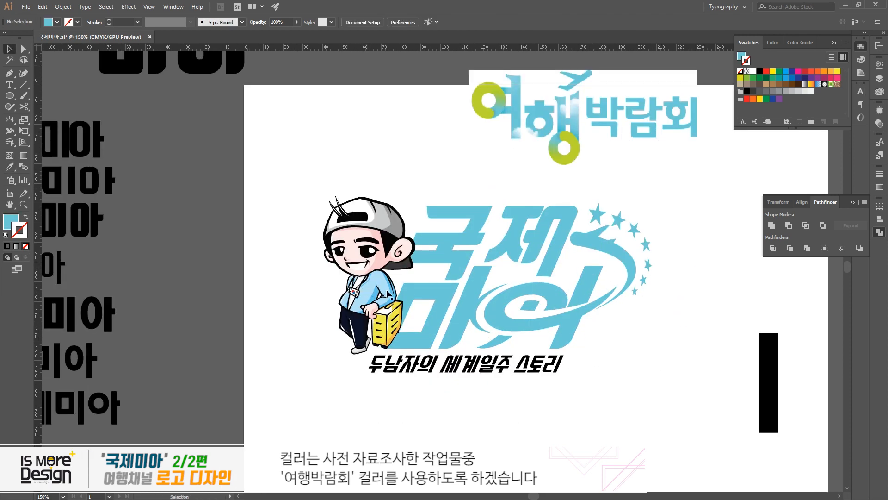
# - Ungroup the lettering and recolour the swoosh forming the 아 circle with the yellow-green sampled from the 여행박람회 reference
pyautogui.click(571, 320)
pyautogui.hotkey('ctrl', 'shift', 'g')
pyautogui.click(627, 389)
pyautogui.moveTo(626, 388); pyautogui.dragTo(619, 396)
pyautogui.click(528, 329)
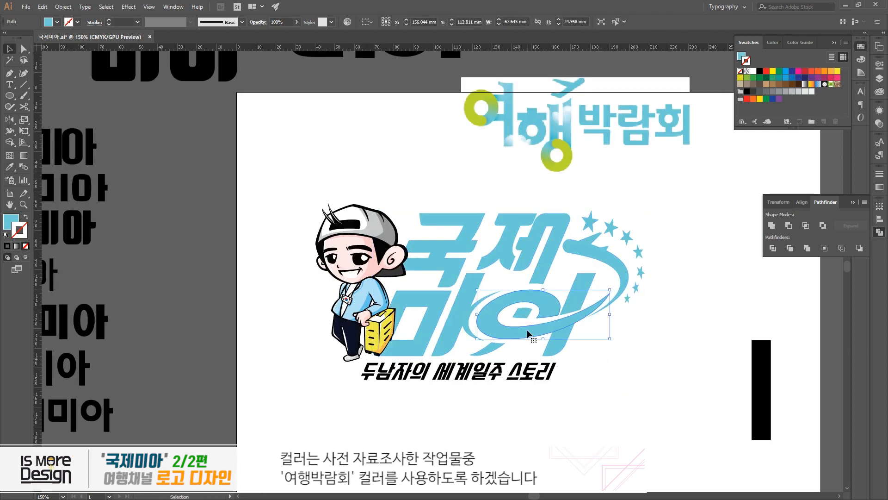
pyautogui.press('i')
pyautogui.click(558, 168)
pyautogui.press('v')
pyautogui.click(646, 183)
# - Recolour the airplane and its curved tail with the yellow-green of the 아 swoosh
pyautogui.click(607, 260)
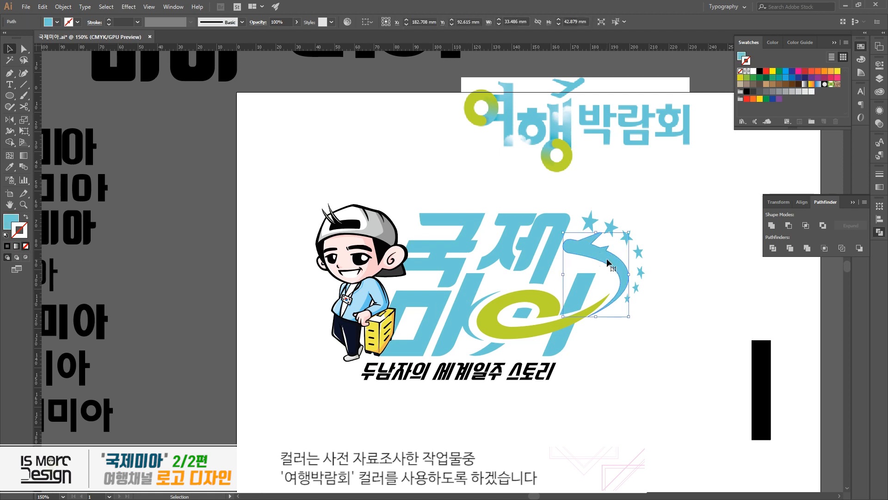
pyautogui.press('i')
pyautogui.click(587, 313)
pyautogui.press('v')
pyautogui.click(652, 337)
# - Fill the arc of stars with the light orange swatch, leaving them without a stroke
pyautogui.click(597, 220)
pyautogui.click(831, 72)
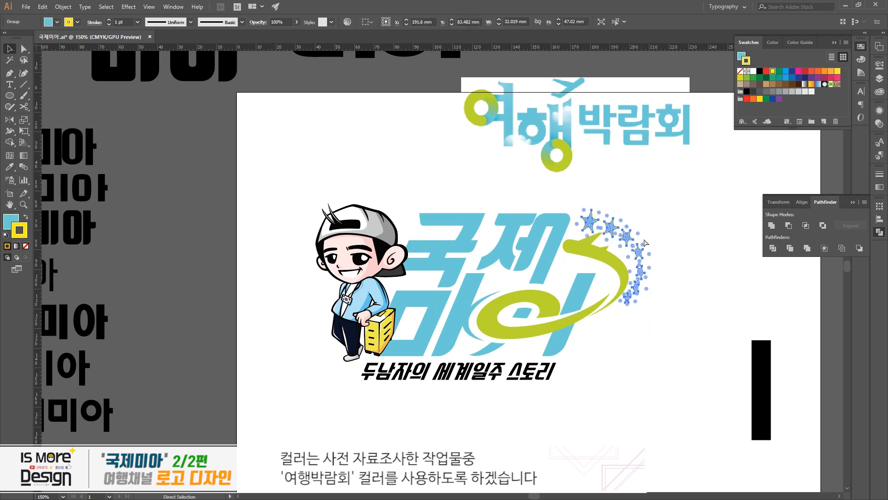
pyautogui.hotkey('ctrl', 'z')
pyautogui.press('x')
pyautogui.click(830, 72)
pyautogui.click(668, 238)
pyautogui.hotkey('ctrl', 'z')
pyautogui.click(831, 72)
pyautogui.click(680, 196)
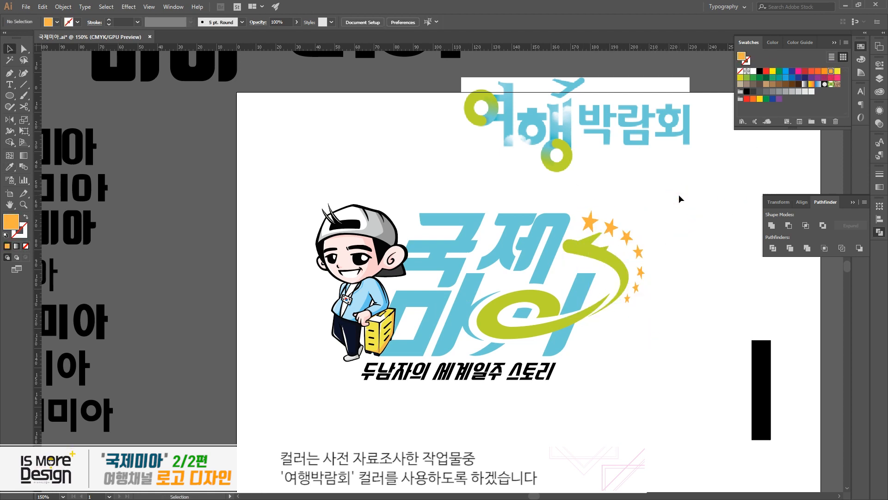
# - Recolour the tagline 두남자의 세계일주 스토리 with the dark navy sampled from the character's trousers
pyautogui.moveTo(681, 193); pyautogui.dragTo(670, 212)
pyautogui.click(486, 391)
pyautogui.press('i')
pyautogui.click(337, 354)
pyautogui.press('v')
pyautogui.click(551, 441)
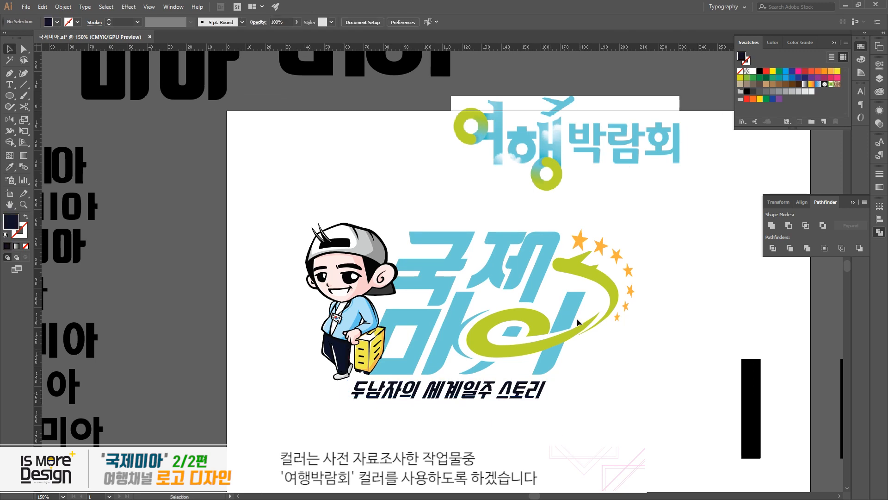
# - Move the 여행박람회 reference image off the artboard to the empty area at its upper right
pyautogui.scroll(-2, 334, 317)
pyautogui.moveTo(418, 222); pyautogui.dragTo(634, 221)
pyautogui.moveTo(509, 322); pyautogui.dragTo(595, 250)
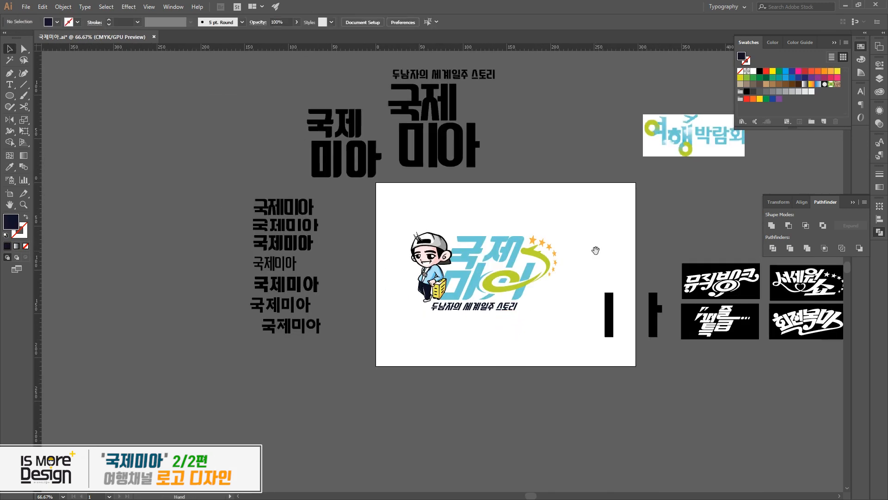
pyautogui.hotkey('ctrl', '+')
pyautogui.hotkey('ctrl', '+')
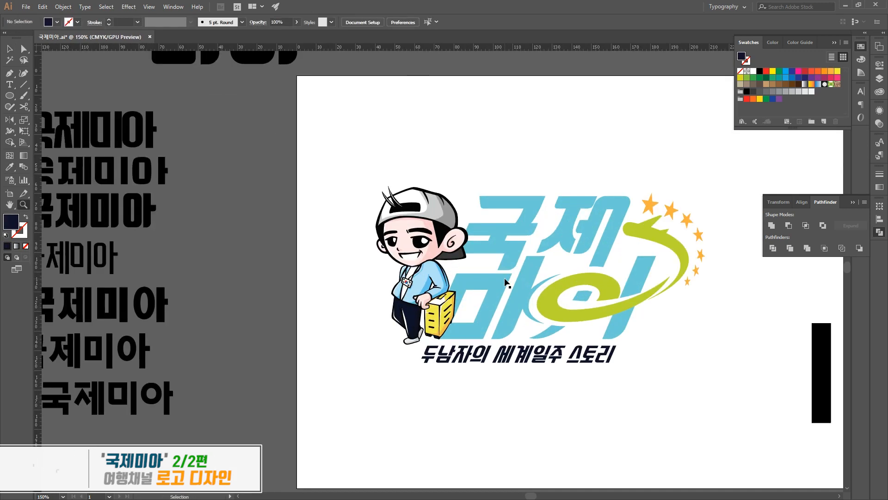
# - Delete the leftover black letter strokes beside the logo at the artboard's right edge
pyautogui.hotkey('ctrl', '-')
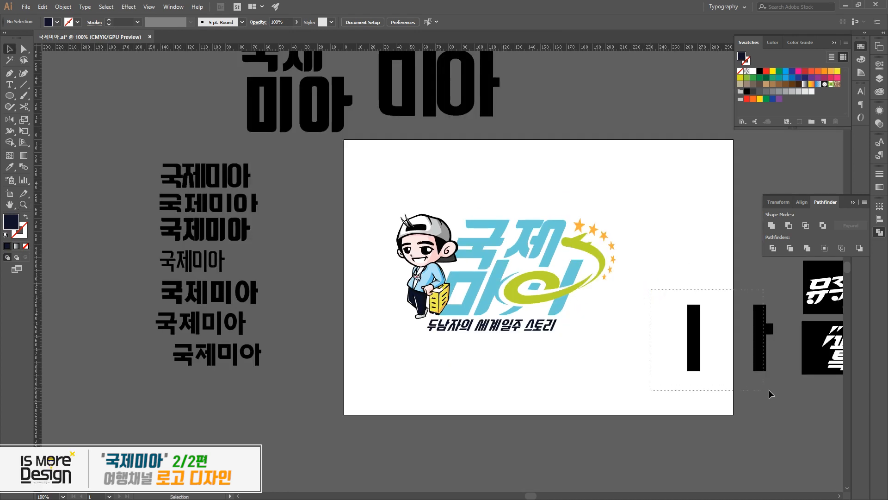
pyautogui.moveTo(772, 394); pyautogui.dragTo(763, 391)
pyautogui.press('Delete')
# - Shift the lettering, swoosh, stars and tagline together about 11 mm to the right, away from the character
pyautogui.moveTo(653, 343); pyautogui.dragTo(574, 338)
pyautogui.hotkey('ctrl', '+')
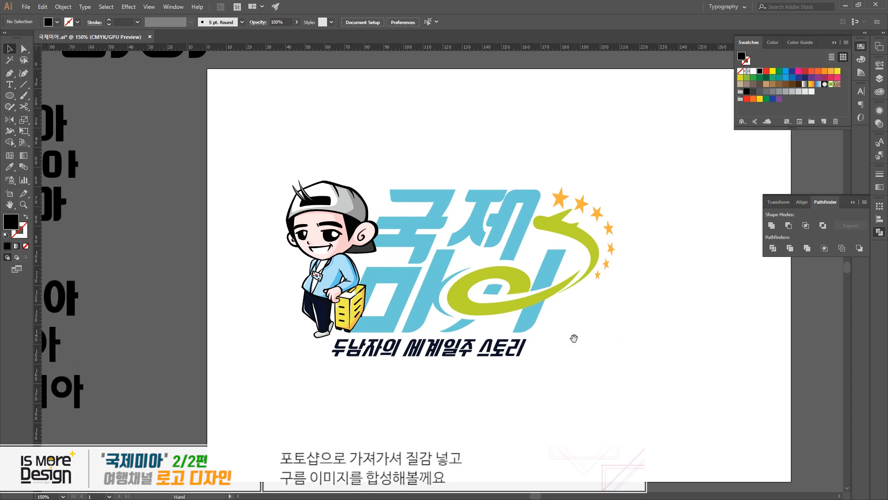
pyautogui.moveTo(631, 321); pyautogui.dragTo(565, 321)
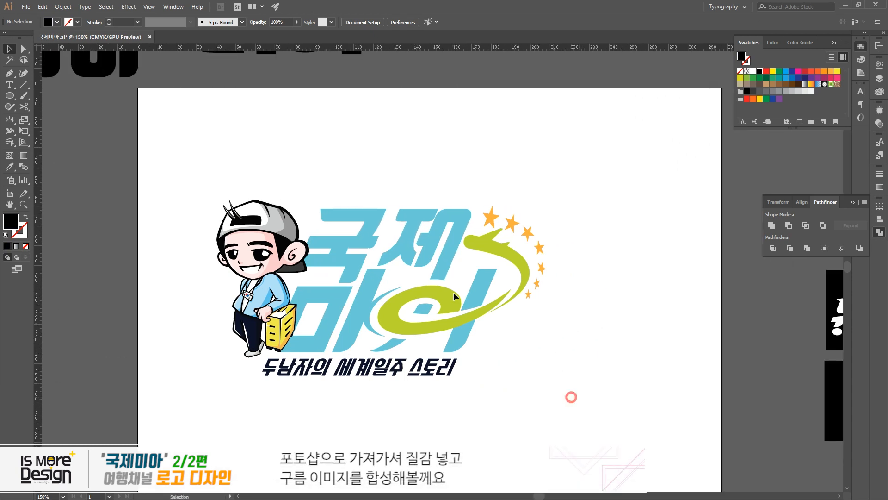
pyautogui.moveTo(327, 185); pyautogui.dragTo(327, 186)
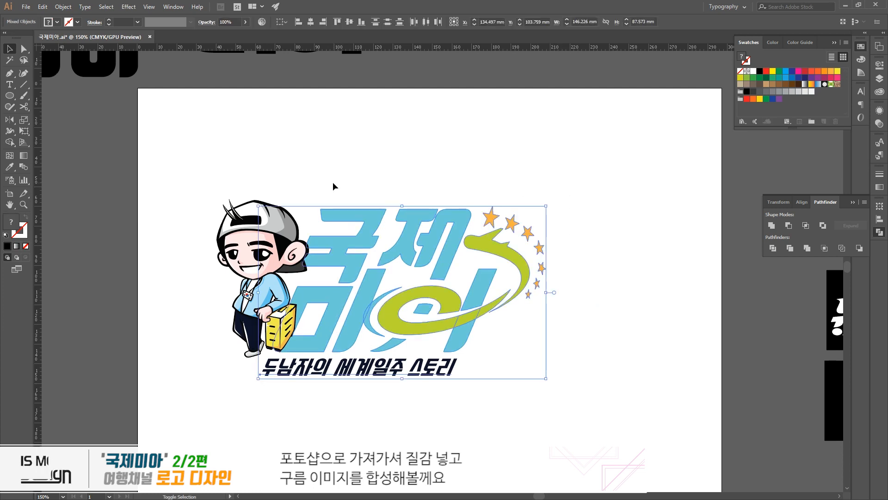
pyautogui.hotkey('shift', 'Right')
pyautogui.hotkey('shift', 'Right')
pyautogui.hotkey('shift', 'Right')
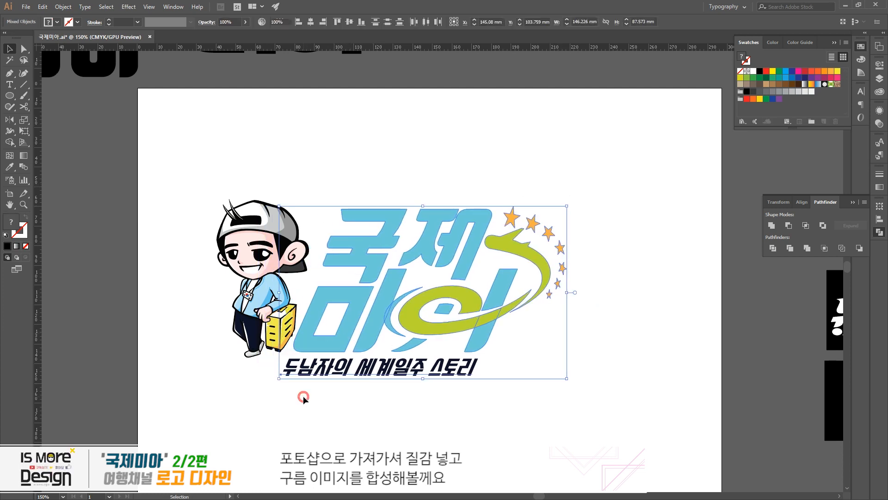
pyautogui.click(304, 399)
# - Move the character slightly closer to the lettering and raise the whole logo toward the artboard's upper edge
pyautogui.hotkey('ctrl', '-')
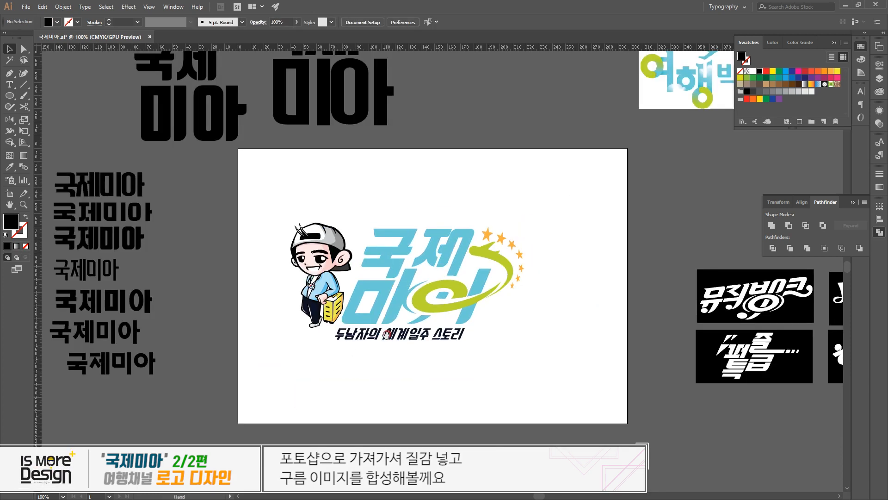
pyautogui.click(339, 252)
pyautogui.click(396, 300)
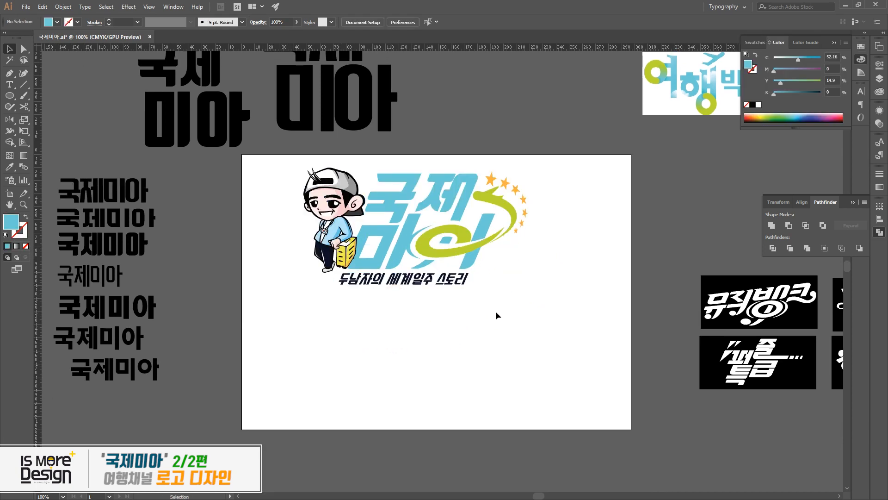
# - Copy the whole logo into 국제미아_로고러프스케치.psd in Photoshop as a Smart Object and place it large across the canvas
pyautogui.moveTo(616, 194); pyautogui.dragTo(554, 258)
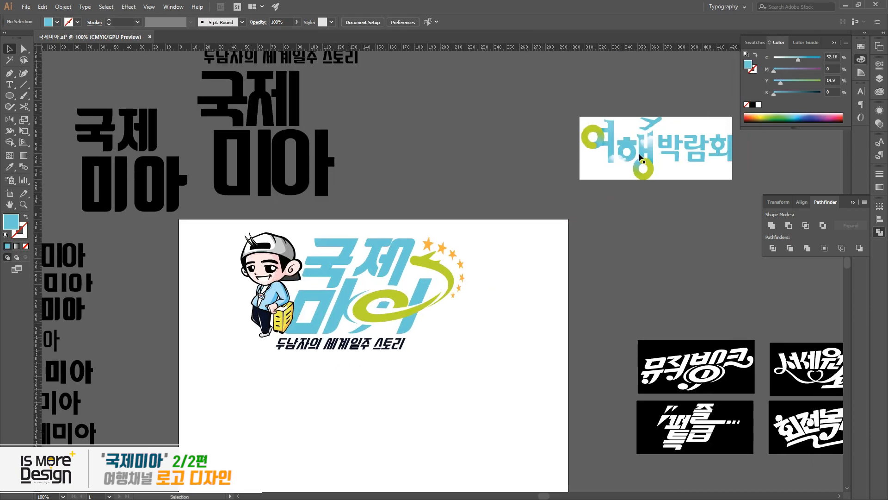
pyautogui.moveTo(507, 295); pyautogui.dragTo(537, 240)
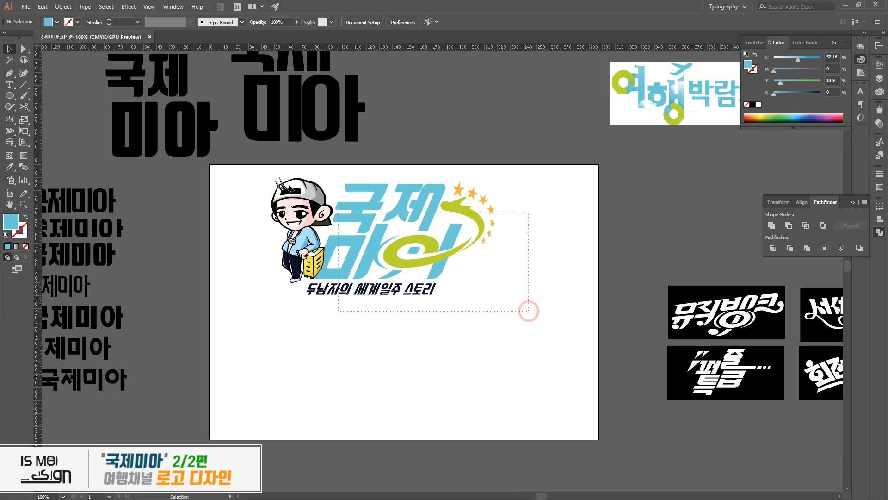
pyautogui.moveTo(338, 212); pyautogui.dragTo(265, 171)
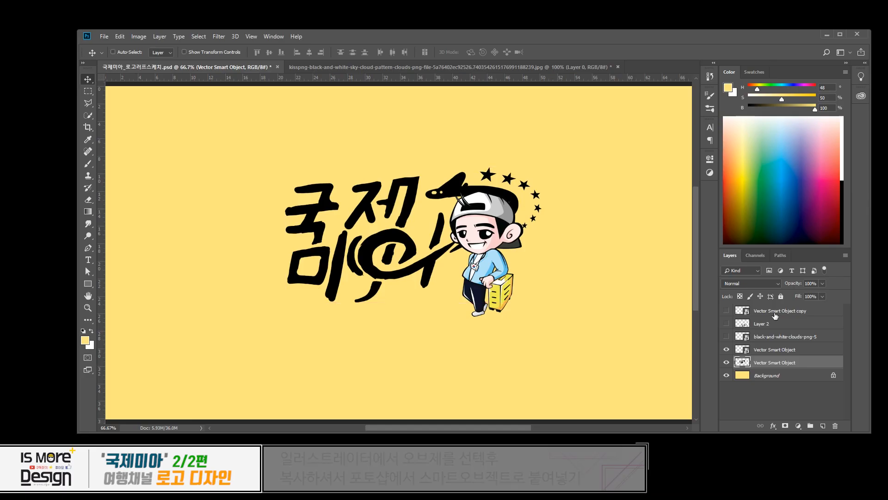
pyautogui.hotkey('ctrl', 'v')
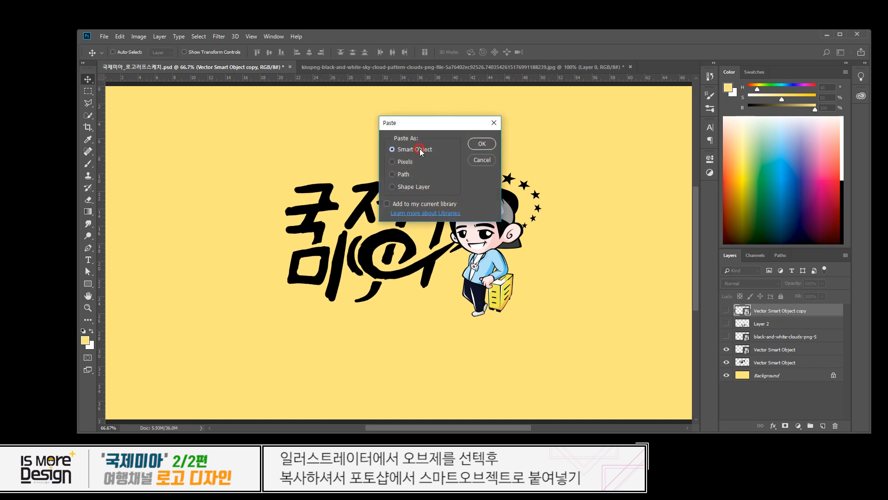
pyautogui.click(482, 143)
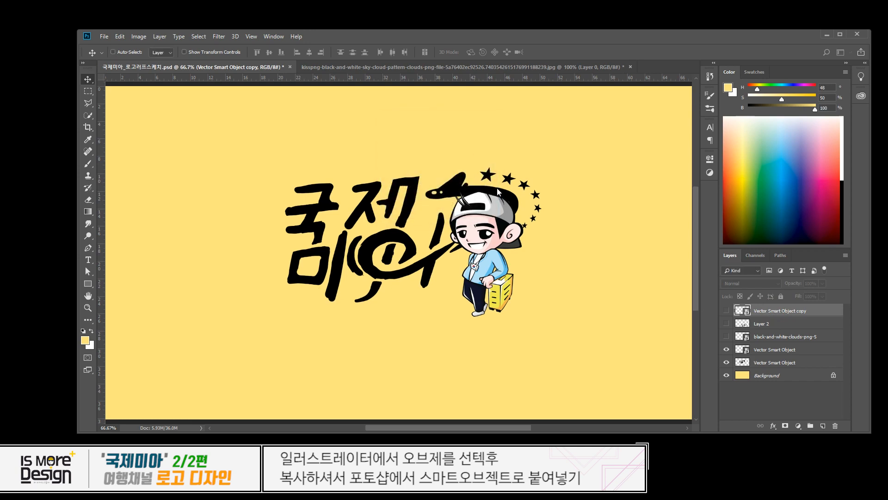
pyautogui.moveTo(480, 209); pyautogui.dragTo(609, 135)
pyautogui.press('Return')
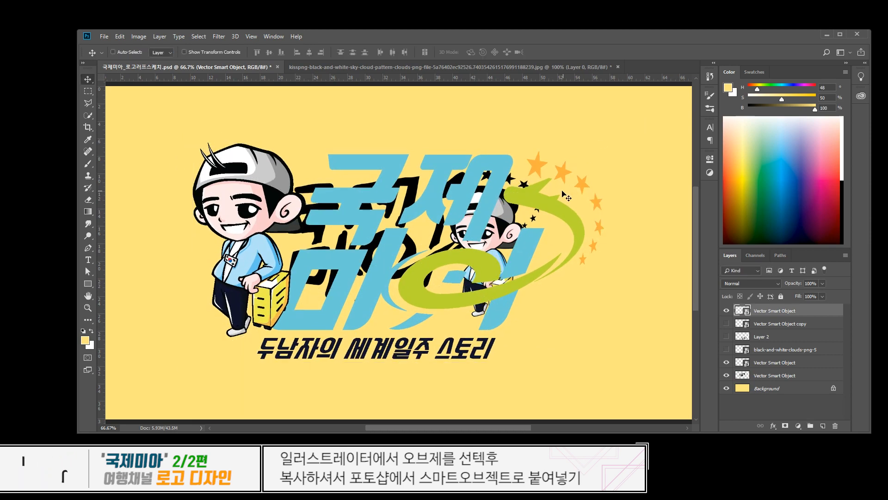
# - Hide the layers with the black lettering sketch and the small old character behind the pasted logo
pyautogui.click(725, 375)
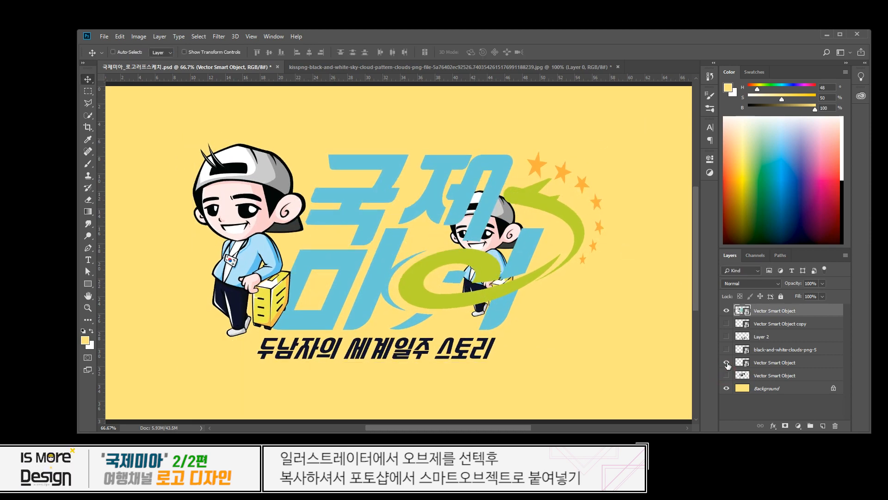
pyautogui.click(726, 362)
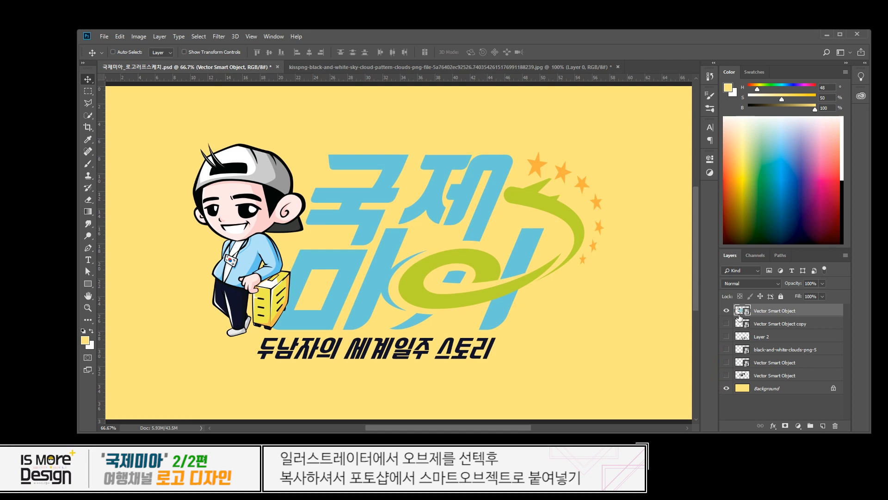
# - Check what the remaining old layers contain by showing and hiding the character copy, Layer 2 and the small character
pyautogui.click(740, 323)
pyautogui.click(726, 324)
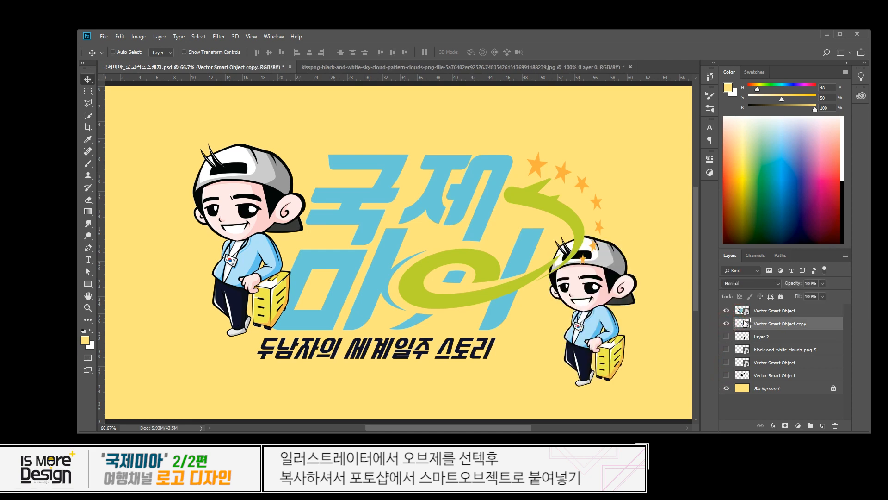
pyautogui.click(723, 323)
pyautogui.click(723, 336)
pyautogui.click(722, 337)
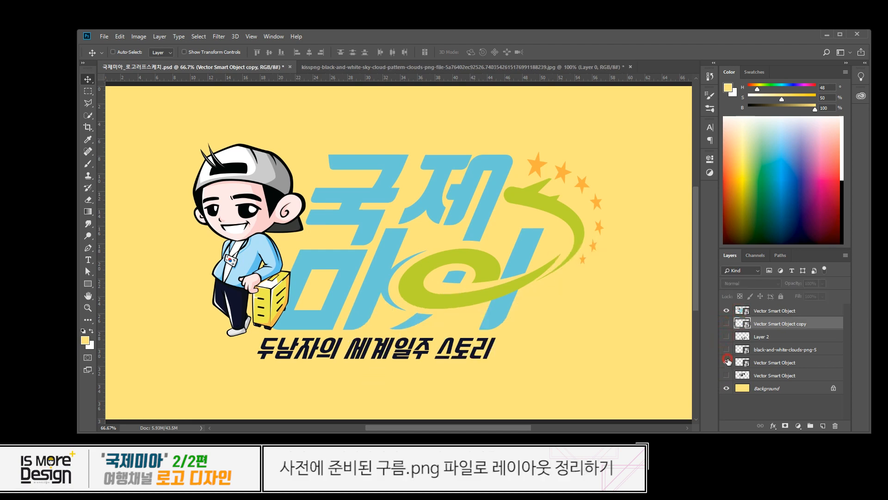
pyautogui.click(727, 362)
pyautogui.click(727, 362)
pyautogui.click(726, 336)
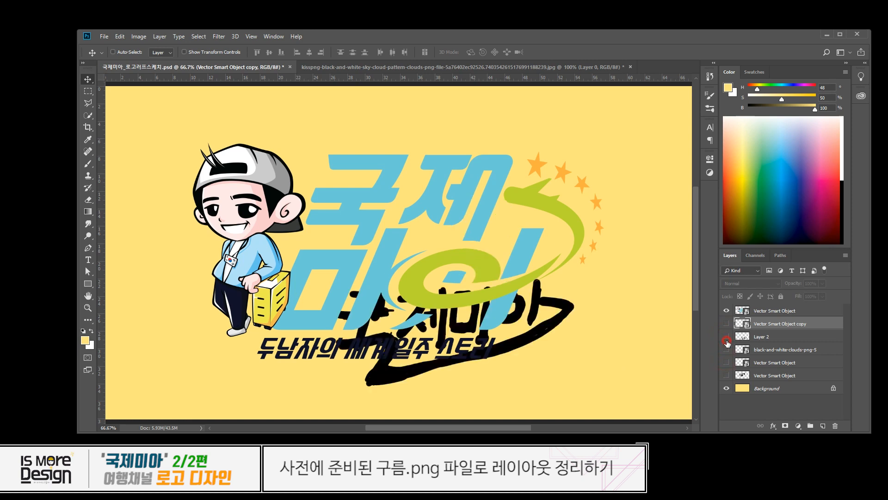
pyautogui.click(726, 336)
# - Show the black-and-white-clouds-png-5 layer and bring it to the front of the layer stack
pyautogui.click(726, 349)
pyautogui.click(744, 350)
pyautogui.hotkey('ctrl', 'shift', ']')
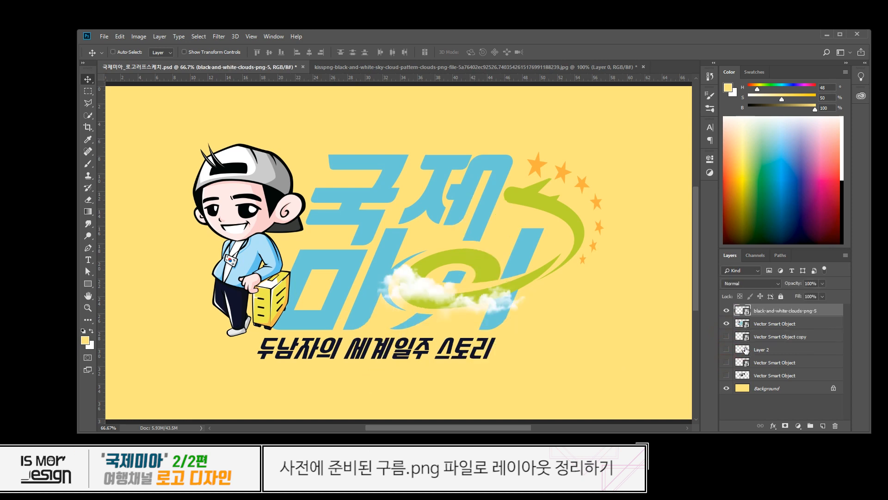
# - Enlarge the clouds to about 79% and move them over the lower right of the 미아 lettering
pyautogui.hotkey('ctrl', 't')
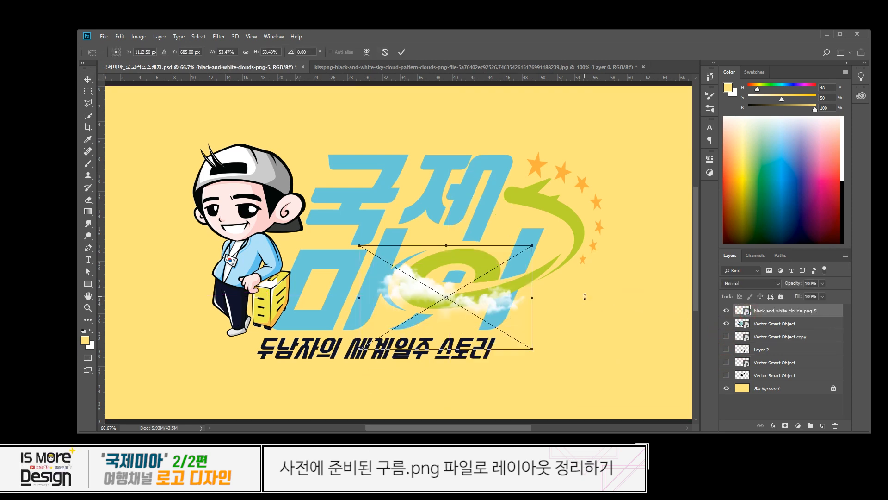
pyautogui.moveTo(537, 251); pyautogui.dragTo(573, 221)
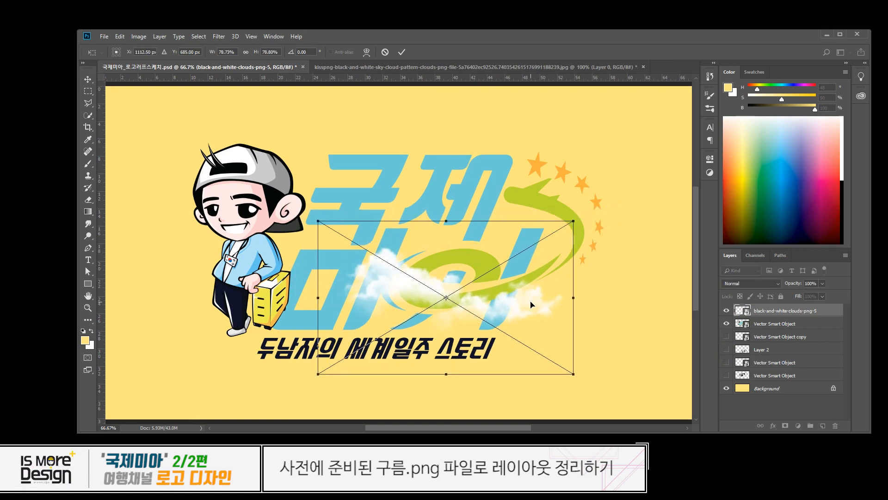
pyautogui.moveTo(531, 301); pyautogui.dragTo(553, 343)
pyautogui.press('Return')
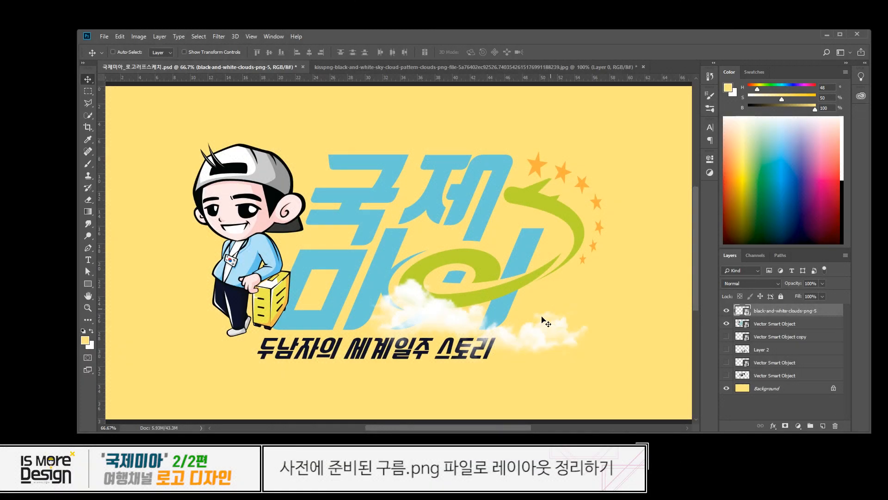
# - Duplicate the clouds toward the character and flip the copy horizontally
pyautogui.moveTo(560, 342); pyautogui.dragTo(398, 210)
pyautogui.hotkey('ctrl', 't')
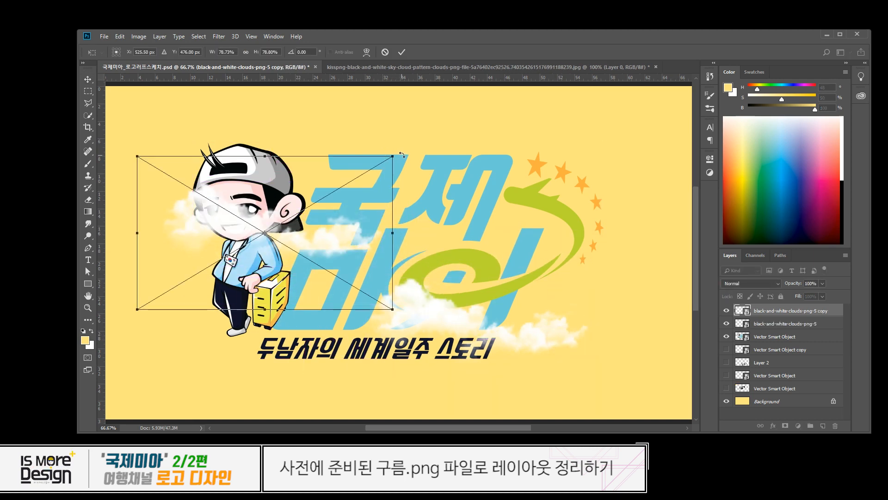
pyautogui.rightClick(355, 201)
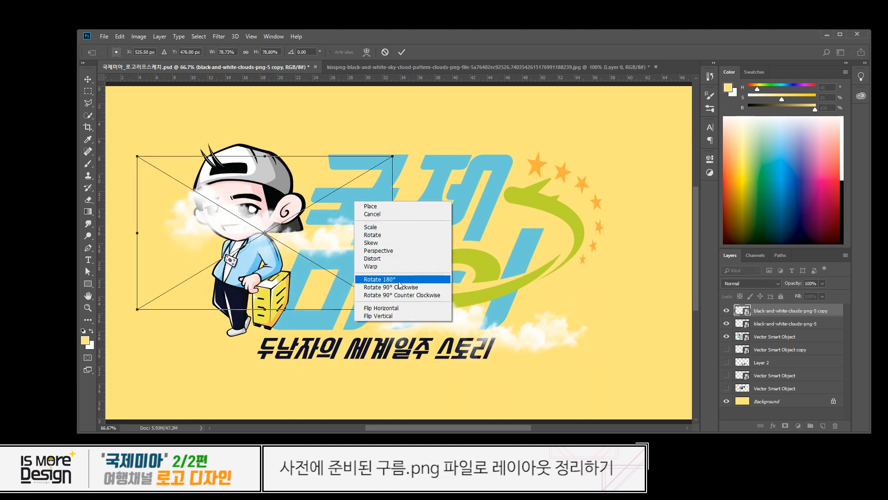
pyautogui.click(402, 308)
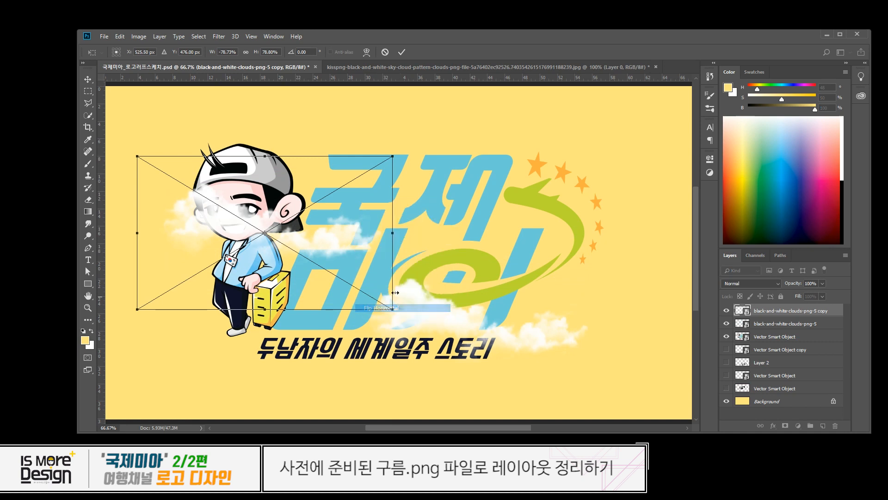
pyautogui.press('Return')
# - Shrink the cloud copy, place it at the top of the 국 letter and send it behind the logo
pyautogui.moveTo(329, 224); pyautogui.dragTo(379, 224)
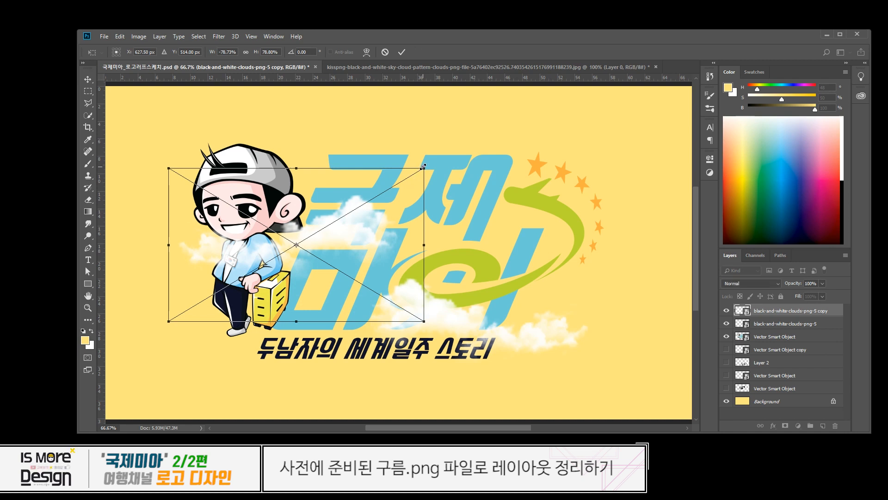
pyautogui.moveTo(422, 168); pyautogui.dragTo(384, 149)
pyautogui.press('Return')
pyautogui.hotkey('ctrl', 'shift', '[')
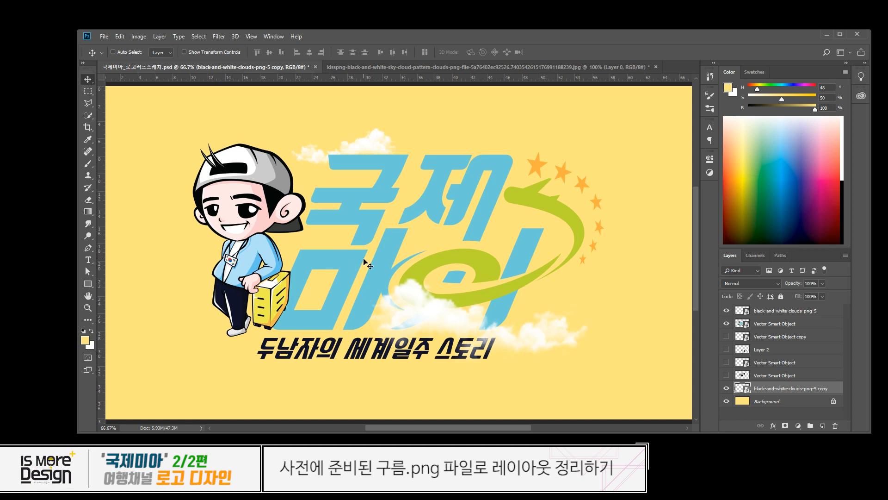
# - Open the logo's smart object in Illustrator and delete the character from it
pyautogui.keyDown('ctrl'); pyautogui.click(324, 307); pyautogui.keyUp('ctrl')
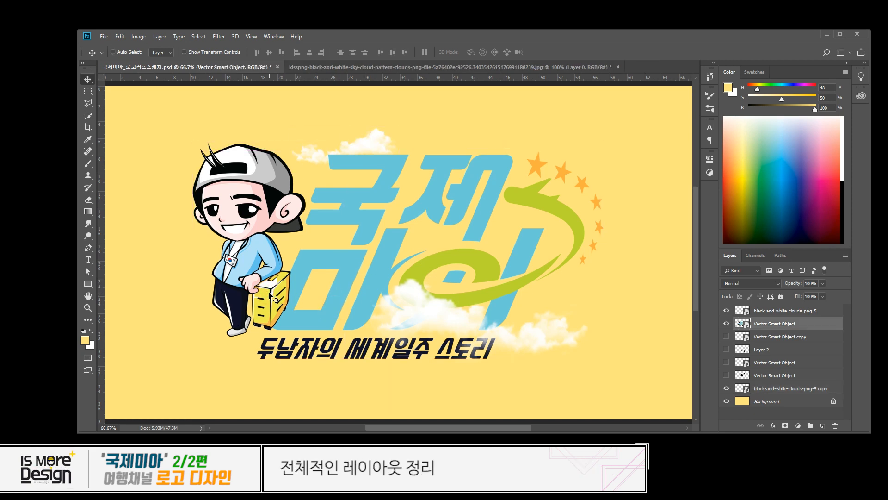
pyautogui.doubleClick(743, 325)
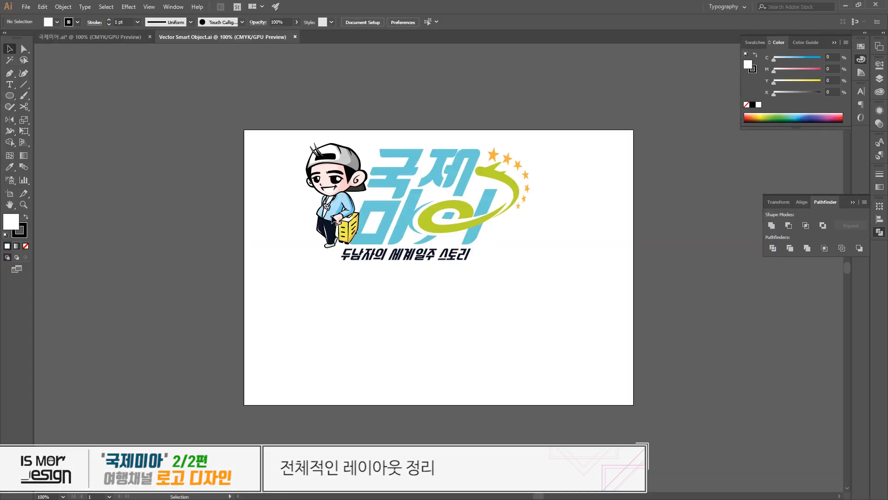
pyautogui.click(340, 198)
pyautogui.press('Delete')
pyautogui.press('Delete')
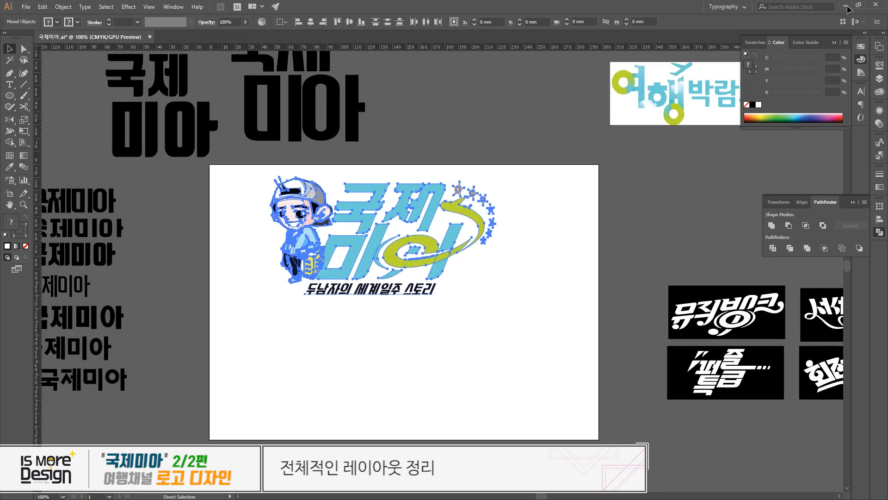
# - Switch back to Photoshop and paste the character as a Smart Object above the black-and-white-clouds-png-5 layer
pyautogui.click(846, 6)
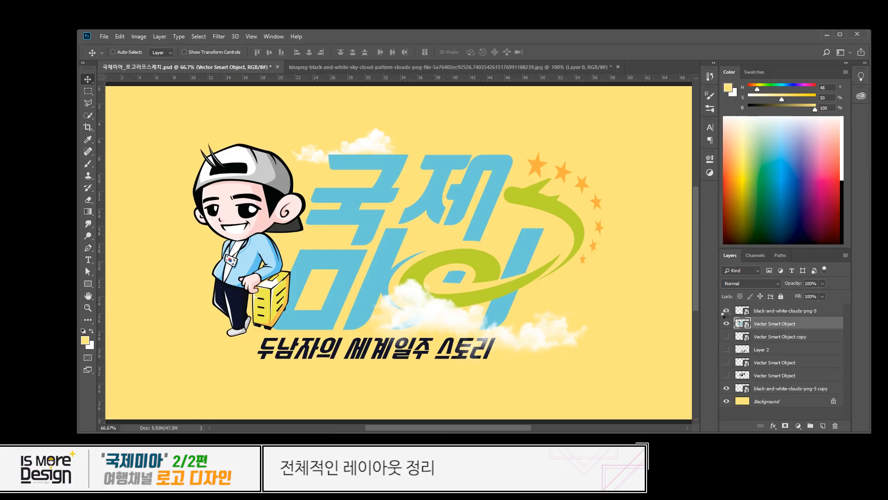
pyautogui.click(762, 311)
pyautogui.hotkey('ctrl', 'v')
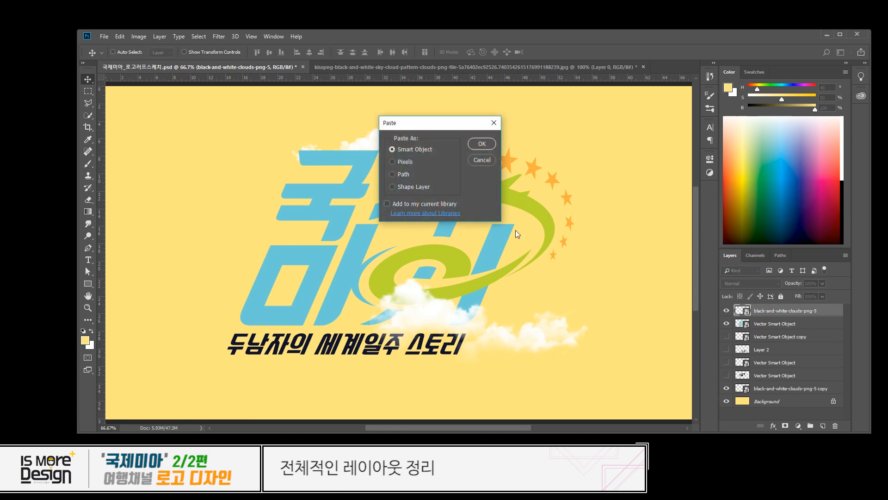
pyautogui.press('Return')
pyautogui.moveTo(393, 256); pyautogui.dragTo(556, 303)
# - Resize the pasted character and try it on both sides of the lettering
pyautogui.hotkey('ctrl', 't')
pyautogui.moveTo(593, 278); pyautogui.dragTo(682, 149)
pyautogui.press('Return')
pyautogui.moveTo(644, 227); pyautogui.dragTo(216, 229)
pyautogui.moveTo(489, 318); pyautogui.dragTo(559, 324)
pyautogui.hotkey('ctrl', '-')
pyautogui.hotkey('ctrl', '-')
pyautogui.moveTo(317, 250); pyautogui.dragTo(508, 250)
# - Send the character layer down to just above the Background, scale it smaller and place it beside the stars
pyautogui.hotkey('ctrl', 'shift', '[')
pyautogui.hotkey('ctrl', 't')
pyautogui.moveTo(524, 193); pyautogui.dragTo(503, 228)
pyautogui.press('Return')
pyautogui.moveTo(483, 264); pyautogui.dragTo(507, 264)
pyautogui.hotkey('ctrl', '+')
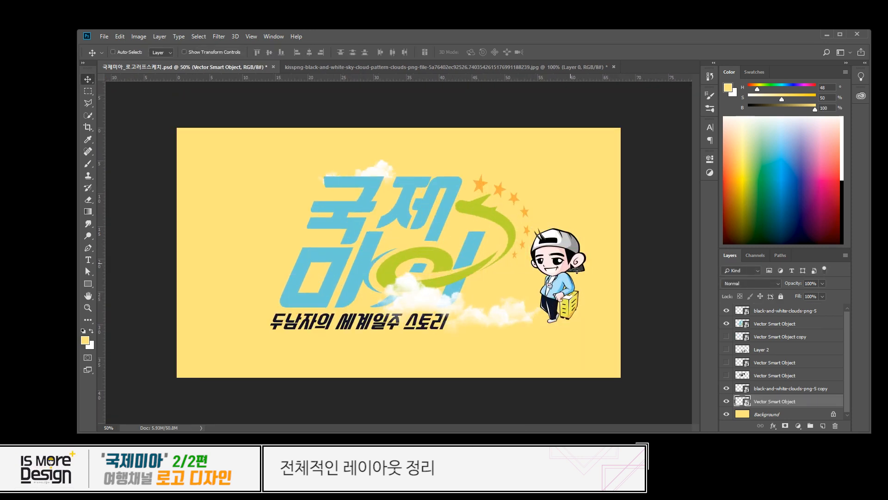
# - Bring the character to the front of the layer stack and place it at the left edge of the 미아 lettering
pyautogui.moveTo(580, 277); pyautogui.dragTo(259, 210)
pyautogui.hotkey('ctrl', 'shift', ']')
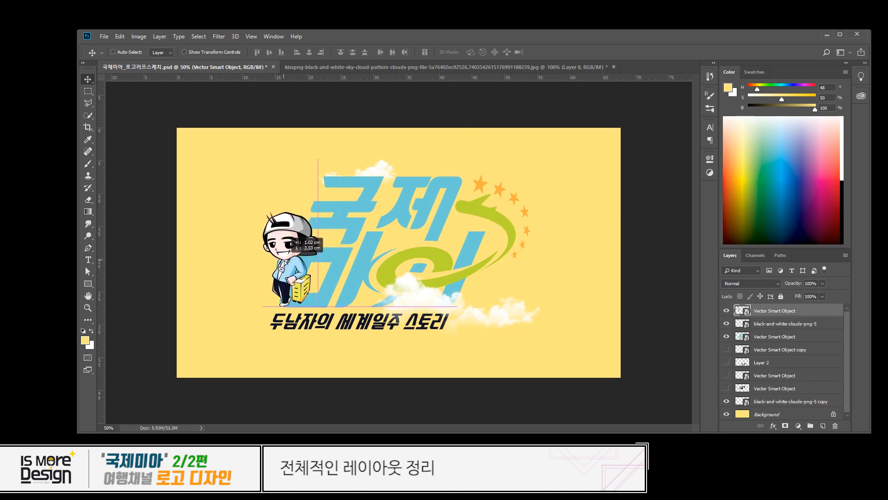
pyautogui.moveTo(308, 259); pyautogui.dragTo(297, 258)
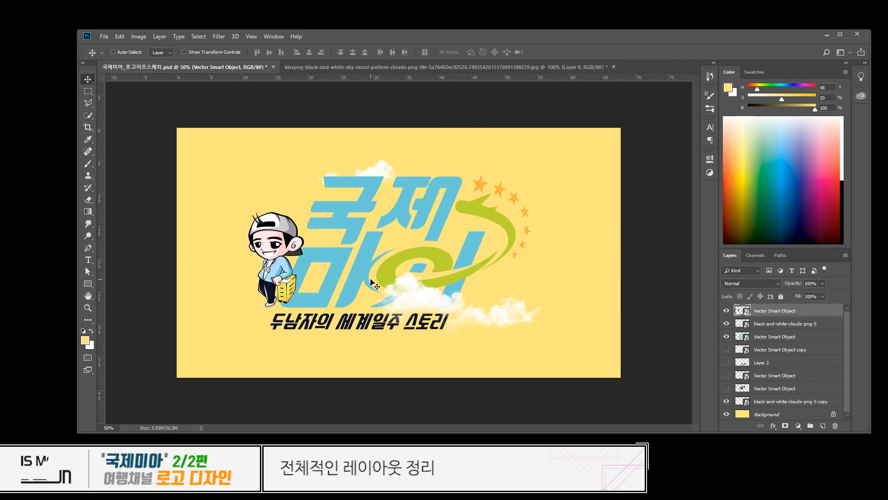
# - Move the small cloud from the top of the 국 letter to the character's feet and bring it to the front
pyautogui.keyDown('ctrl'); pyautogui.click(381, 168); pyautogui.keyUp('ctrl')
pyautogui.moveTo(381, 169); pyautogui.dragTo(327, 303)
pyautogui.hotkey('ctrl', 'shift', ']')
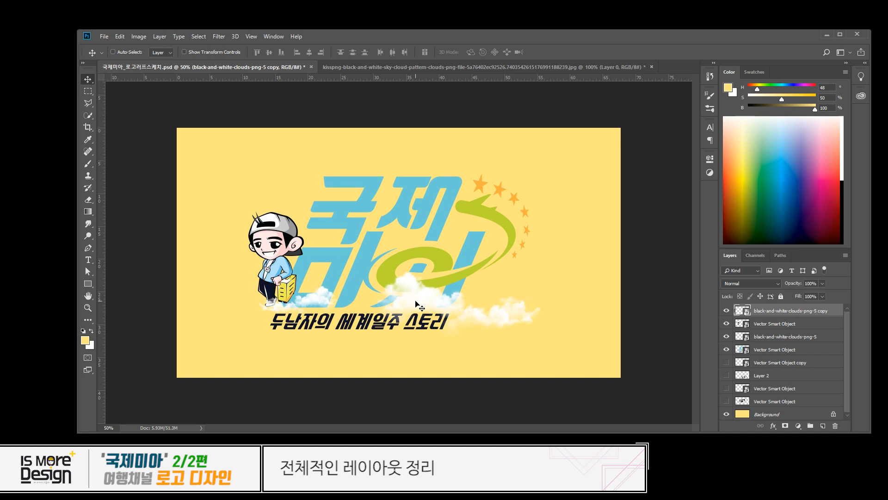
# - Test the Background layer in the sampled dark grey and in black, and finally fill it with white
pyautogui.click(746, 413)
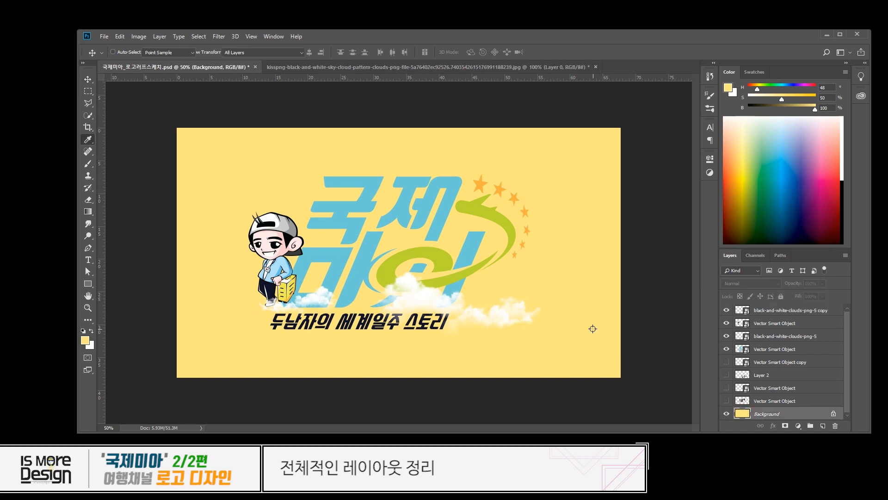
pyautogui.click(632, 303)
pyautogui.hotkey('alt', 'BackSpace')
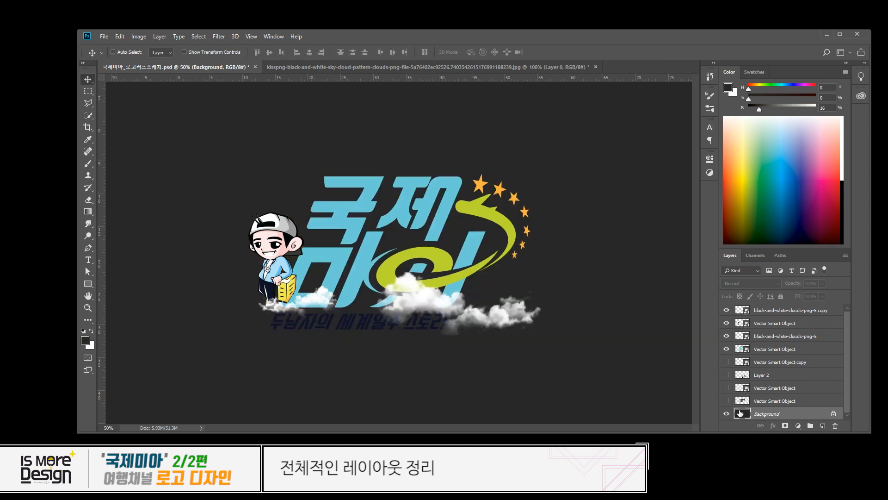
pyautogui.press('d')
pyautogui.hotkey('alt', 'BackSpace')
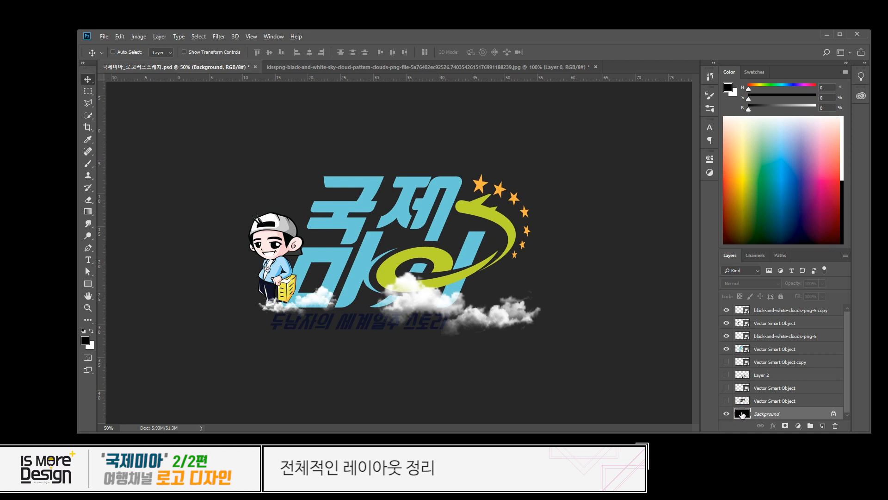
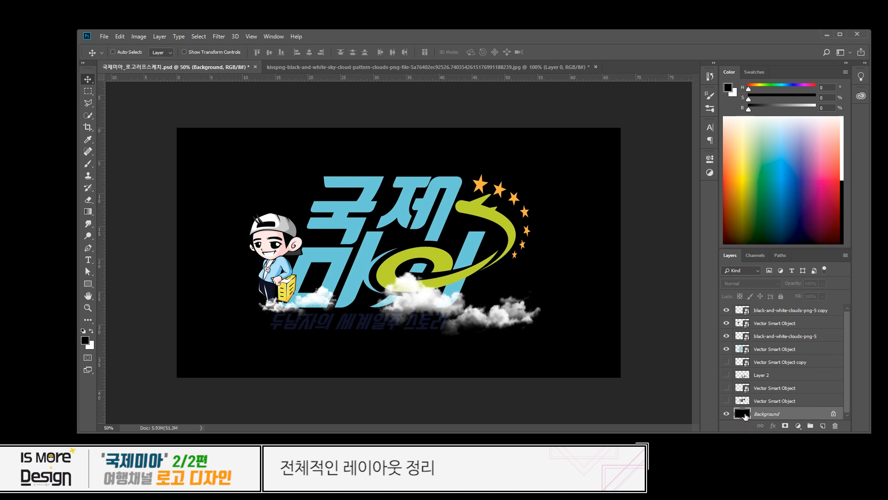
pyautogui.hotkey('ctrl', 'BackSpace')
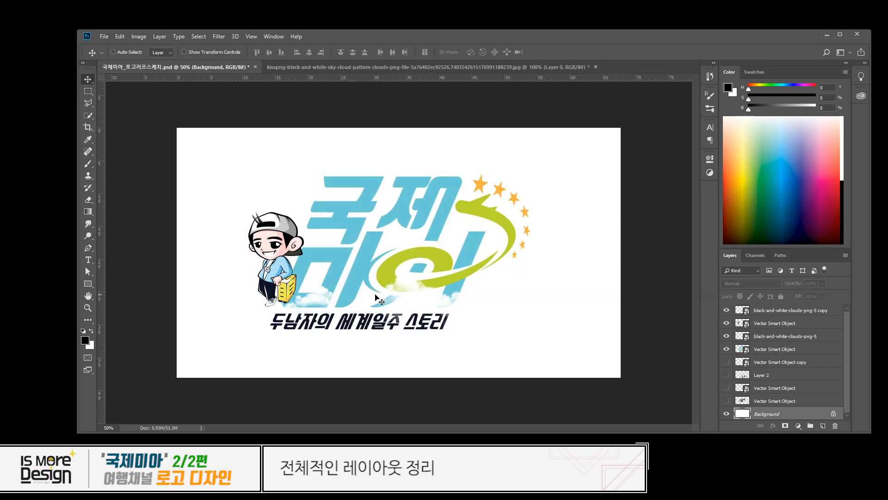
# - Switch to Illustrator and replace 두남자 with 영알못 in the tagline below the logo
pyautogui.hotkey('alt', 'Tab')
pyautogui.moveTo(391, 269); pyautogui.dragTo(306, 270)
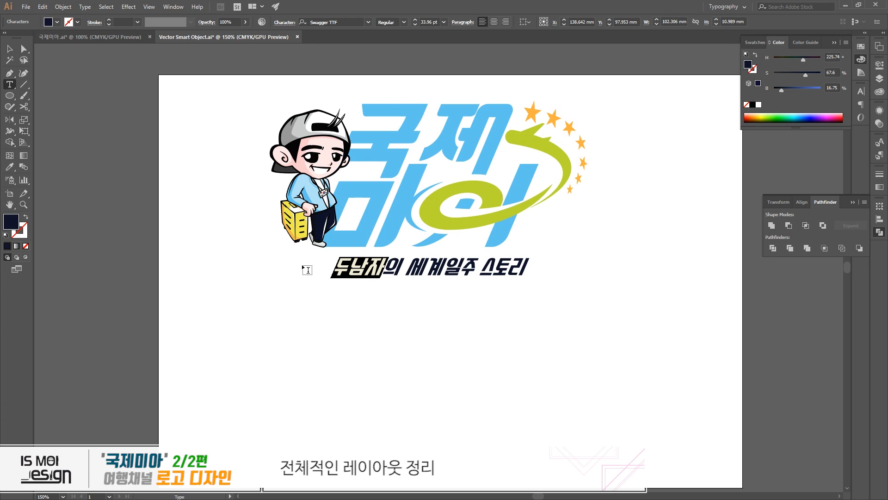
pyautogui.press('BackSpace')
pyautogui.write('영알')
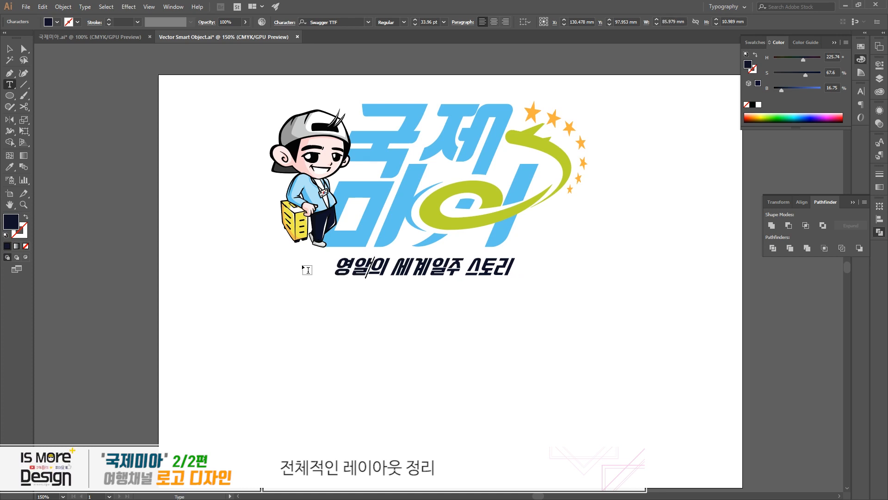
pyautogui.write('못')
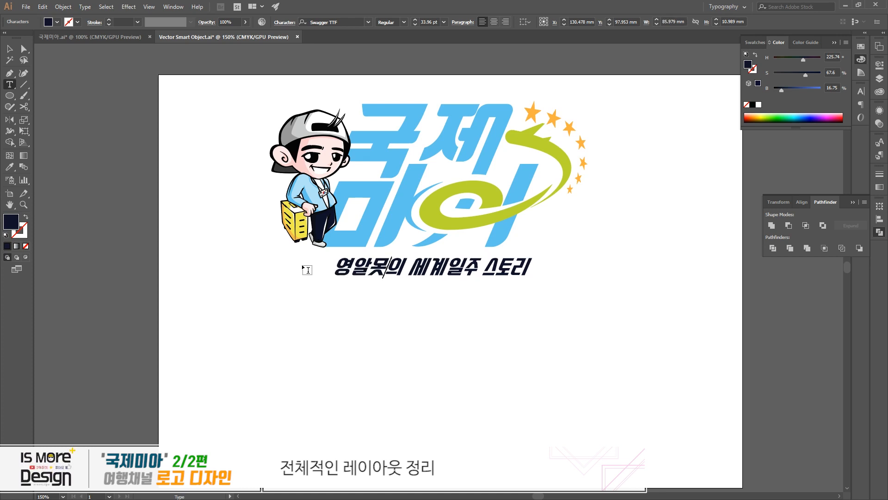
pyautogui.press('Escape')
pyautogui.click(449, 317)
pyautogui.scroll(2, 462, 310)
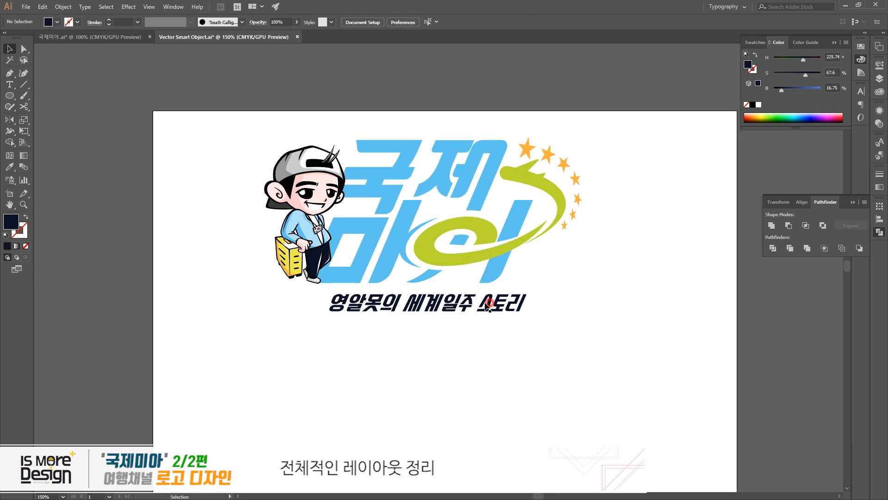
# - Move the tagline up and to the left so it sits directly beneath the 미아 lettering
pyautogui.moveTo(490, 305); pyautogui.dragTo(482, 295)
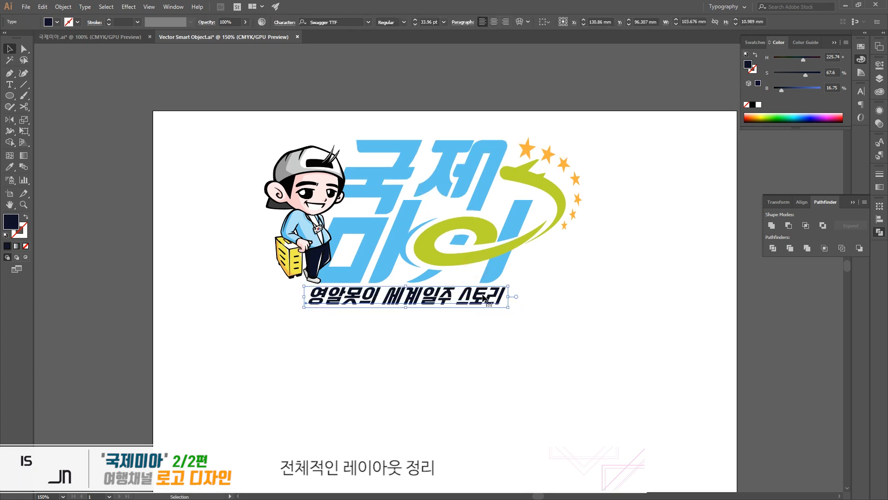
pyautogui.click(555, 288)
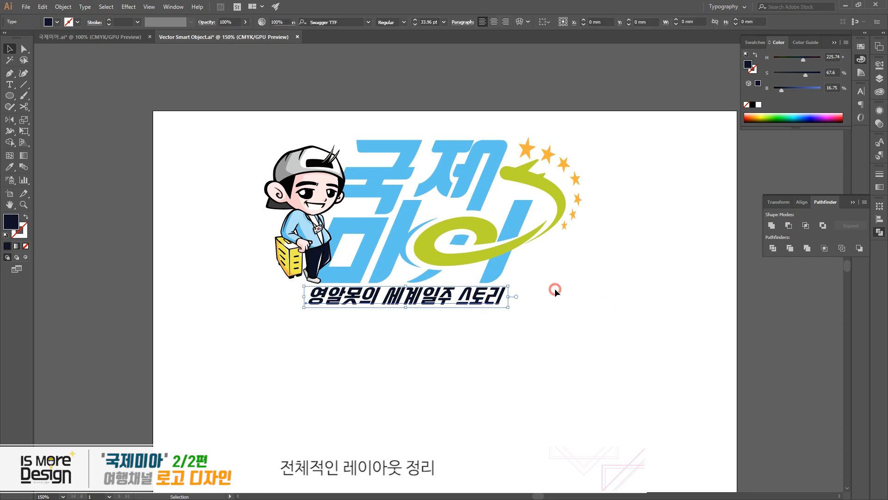
pyautogui.click(454, 291)
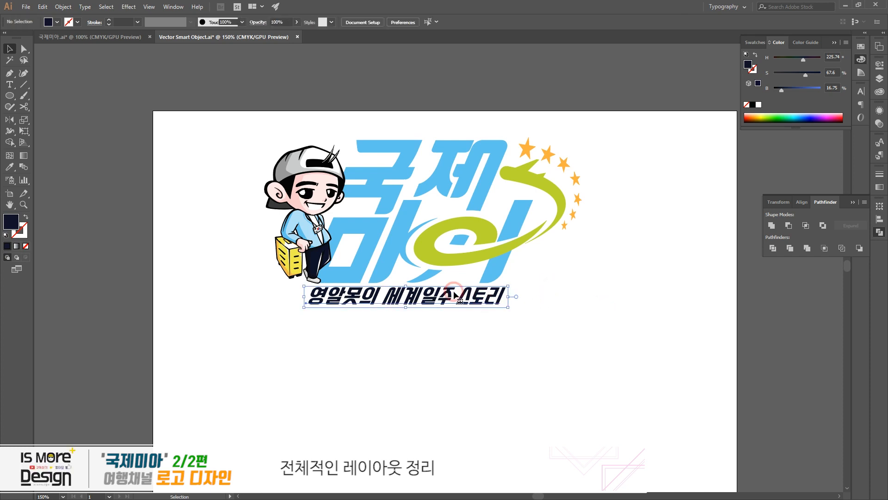
pyautogui.click(541, 310)
pyautogui.click(358, 306)
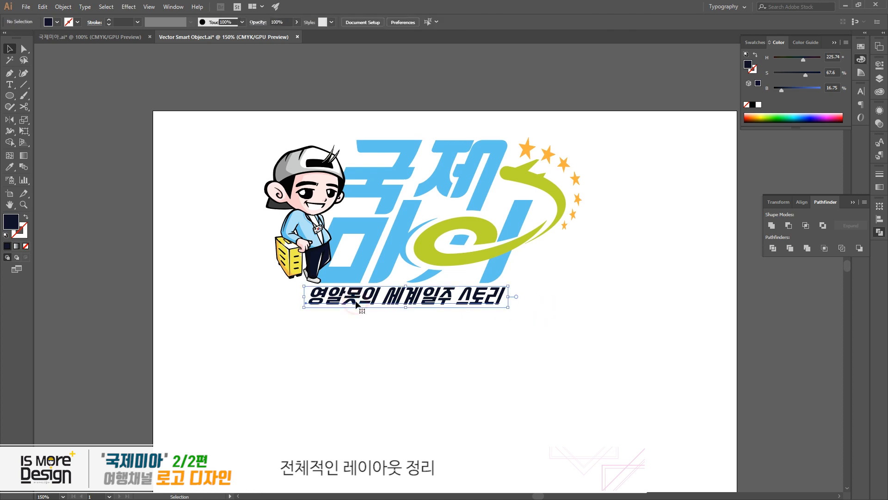
pyautogui.click(331, 323)
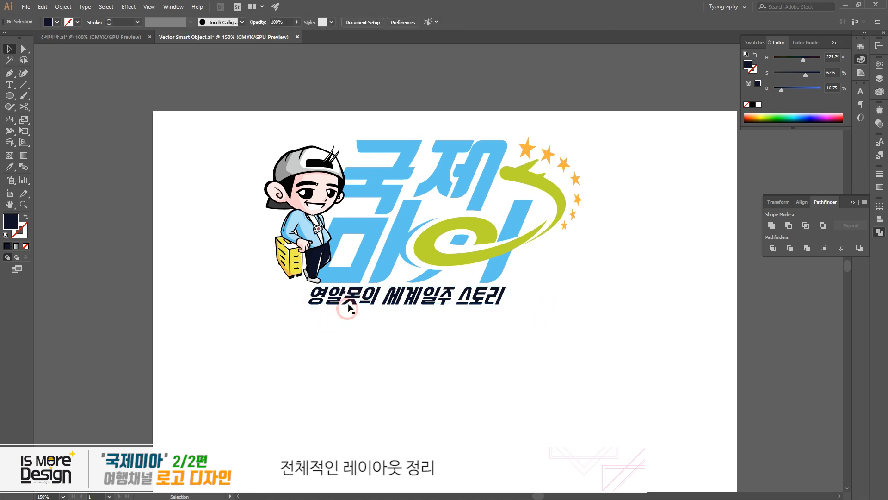
pyautogui.click(350, 305)
pyautogui.click(342, 327)
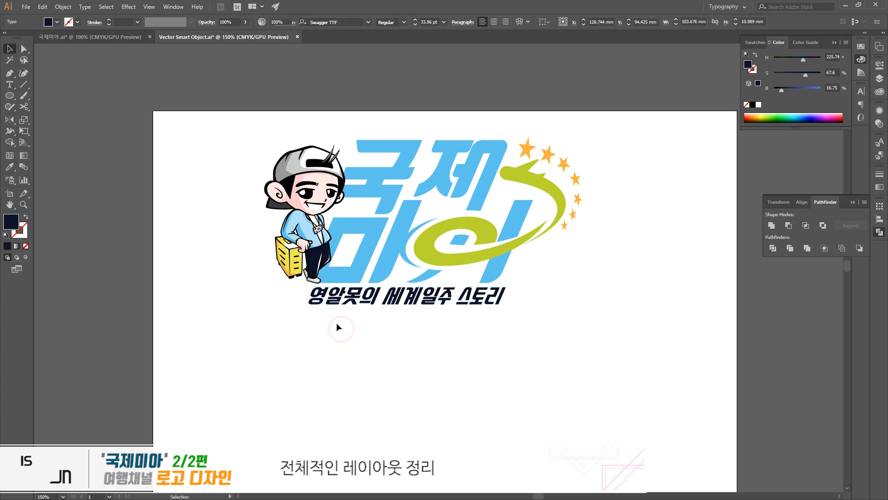
pyautogui.click(329, 304)
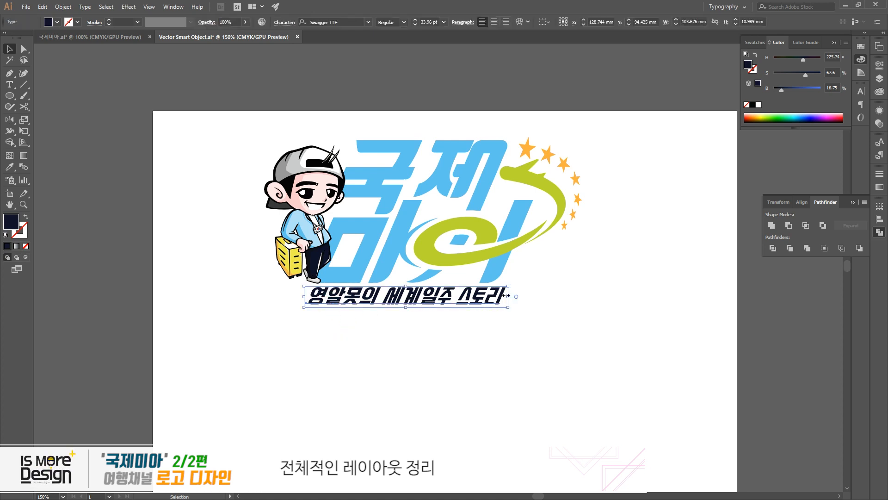
pyautogui.click(423, 330)
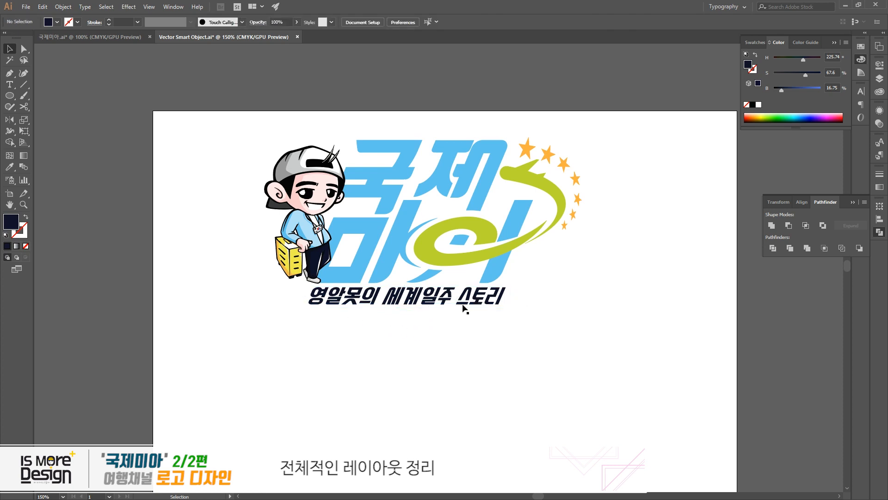
pyautogui.click(406, 294)
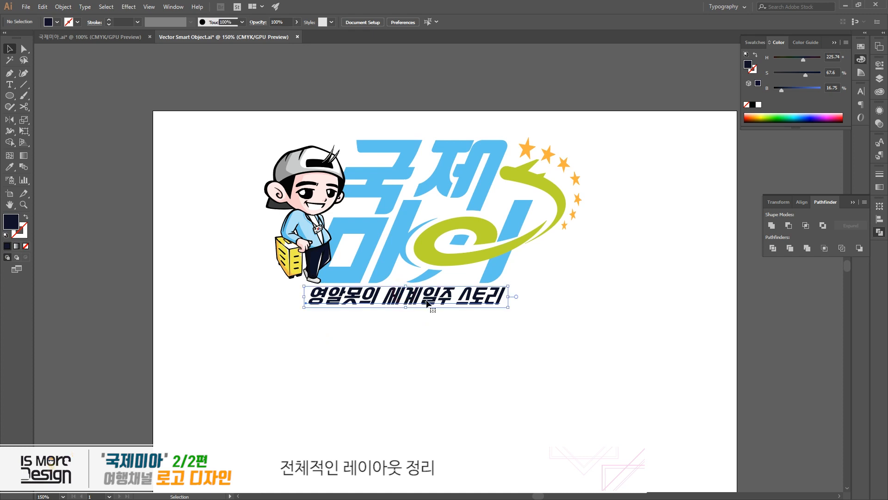
pyautogui.moveTo(430, 294); pyautogui.dragTo(425, 294)
pyautogui.click(503, 330)
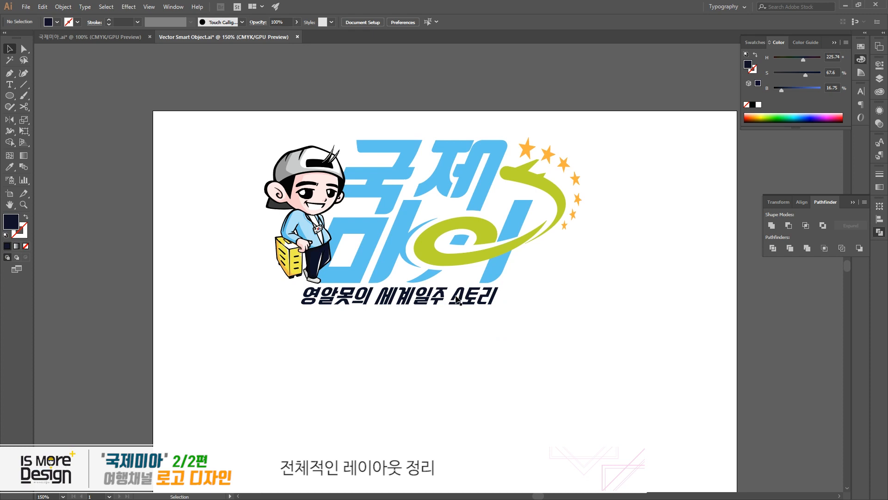
# - Try the tagline at the lower right of the 미아 lettering
pyautogui.moveTo(458, 300); pyautogui.dragTo(645, 274)
pyautogui.moveTo(639, 318); pyautogui.dragTo(535, 335)
pyautogui.moveTo(377, 337); pyautogui.dragTo(484, 319)
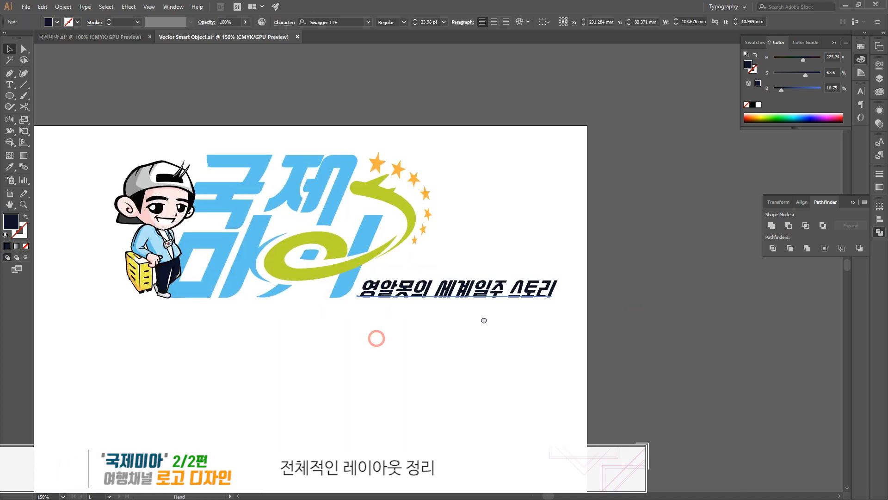
pyautogui.click(411, 337)
# - Make a horizontally flipped copy of the character above the tagline, beside the stars, and delete the original character
pyautogui.click(232, 240)
pyautogui.moveTo(231, 240); pyautogui.dragTo(603, 317)
pyautogui.press('o')
pyautogui.press('v')
pyautogui.moveTo(566, 236); pyautogui.dragTo(551, 213)
pyautogui.click(550, 364)
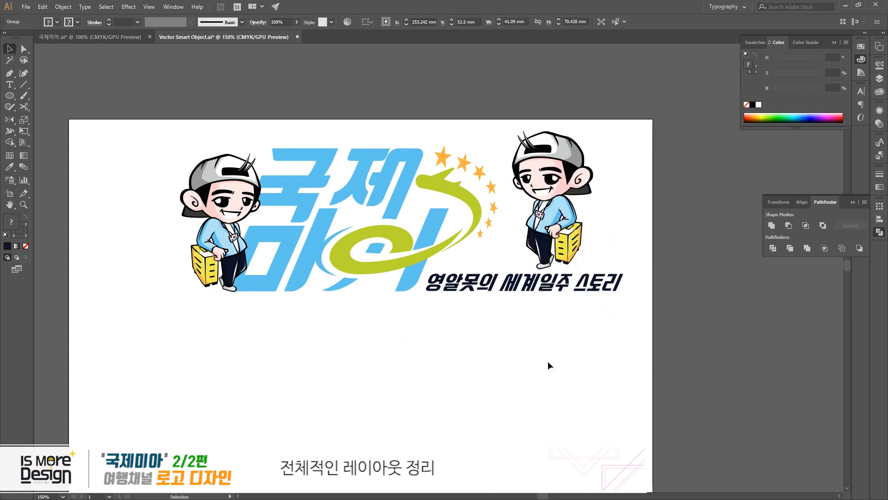
pyautogui.click(219, 236)
pyautogui.press('Delete')
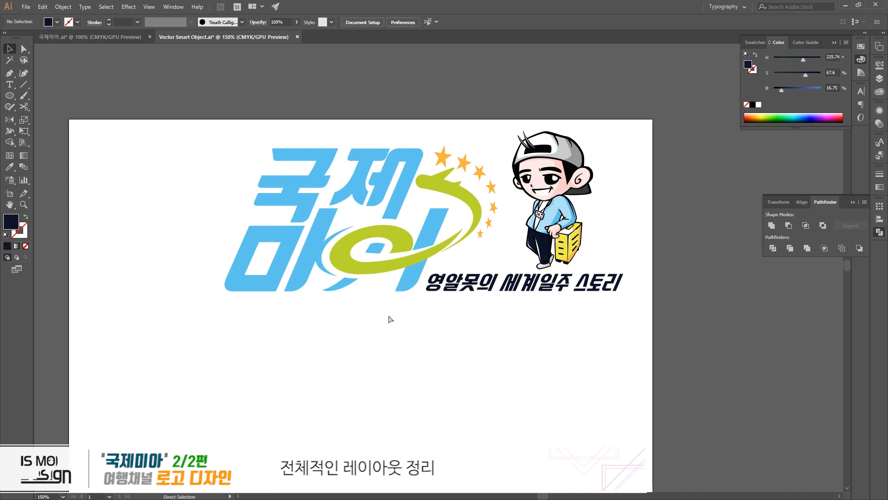
# - Check the layout in the 국제미아.ai document and undo the character and tagline rearrangement in the smart object file
pyautogui.click(108, 37)
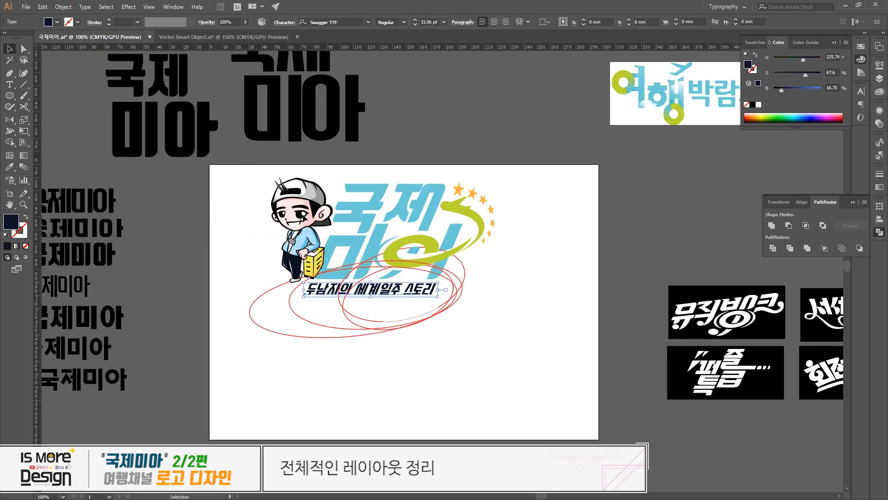
pyautogui.click(222, 37)
pyautogui.hotkey('ctrl', 'z')
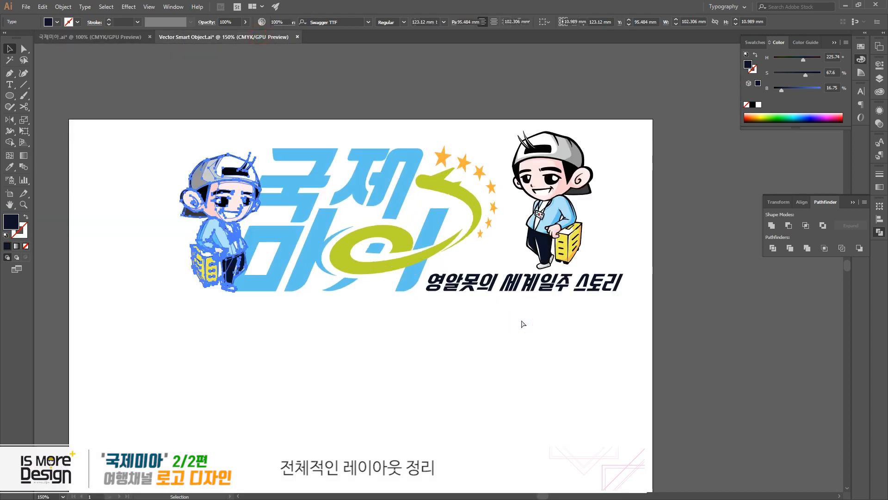
pyautogui.hotkey('ctrl', 'z')
pyautogui.hotkey('ctrl', 'z')
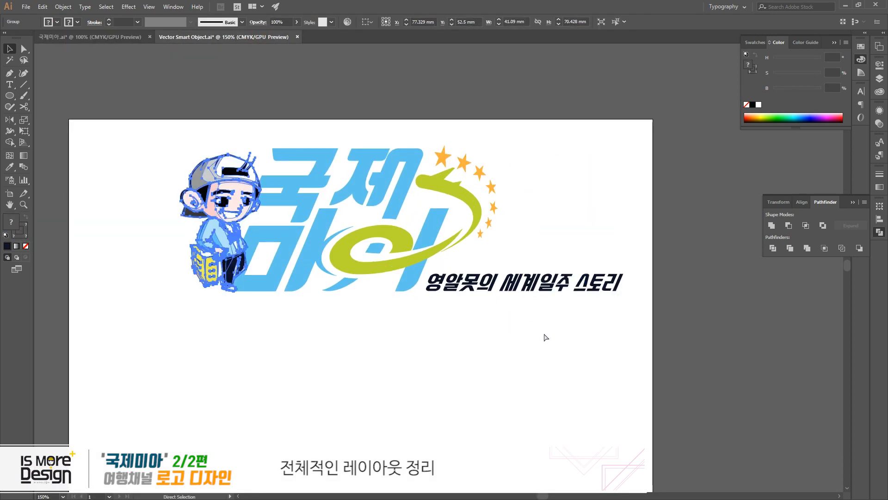
pyautogui.hotkey('ctrl', 'z')
# - Copy the complete logo with character and tagline from the smart object file, and close that file
pyautogui.moveTo(565, 365); pyautogui.dragTo(153, 132)
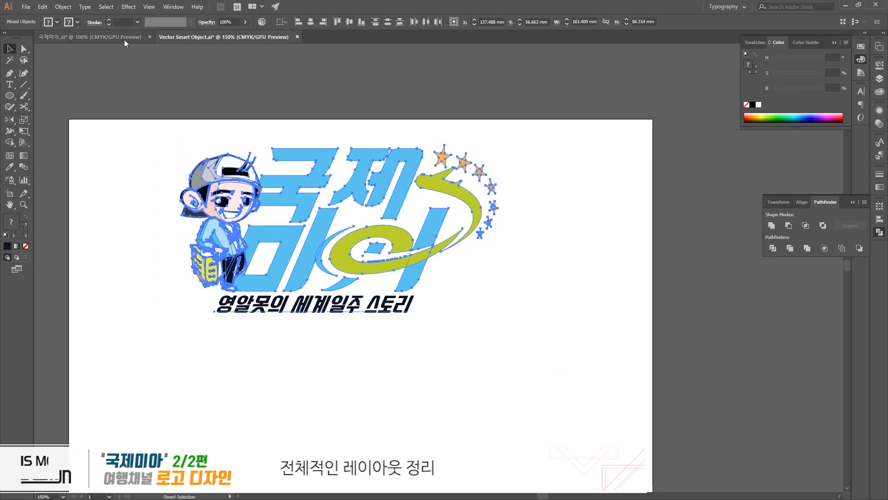
pyautogui.hotkey('ctrl', 'w')
pyautogui.click(492, 265)
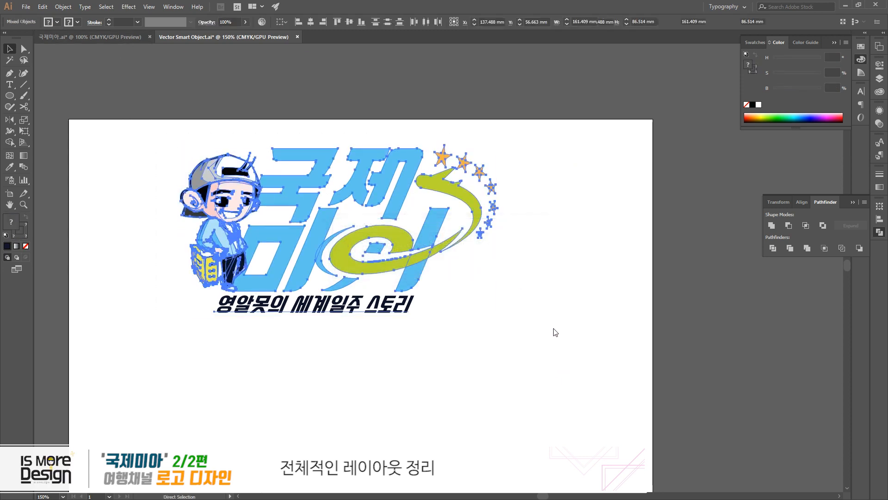
pyautogui.scroll(-5, 520, 237)
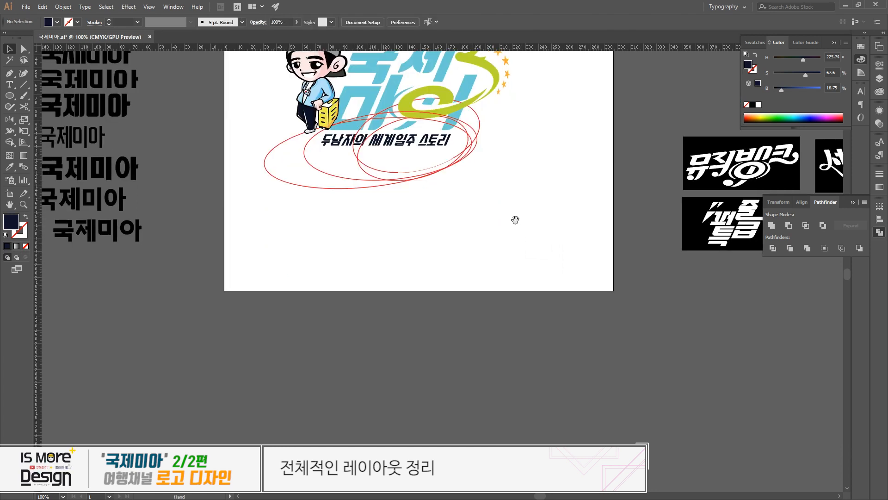
# - Move the red sketch ellipses away from the logo, off the artboard to the lower left
pyautogui.moveTo(433, 205); pyautogui.dragTo(137, 327)
pyautogui.click(384, 264)
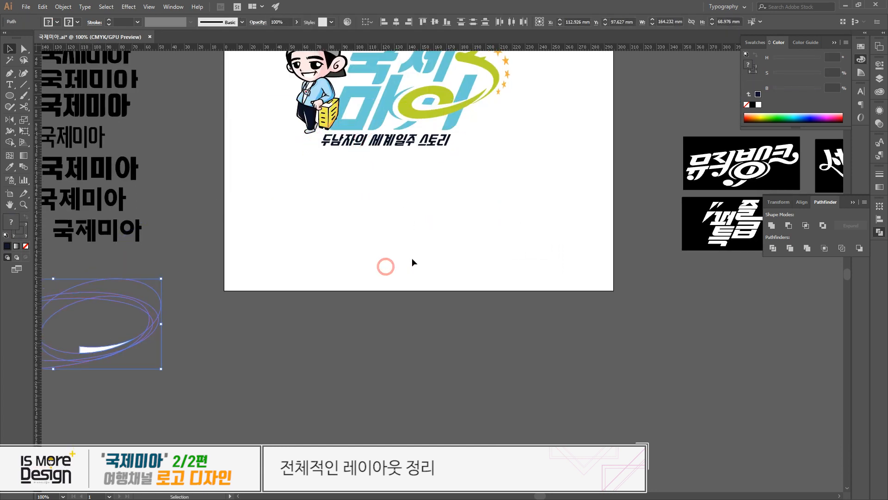
# - Paste the copied logo below the existing one and place a duplicate to its right
pyautogui.hotkey('ctrl', 'v')
pyautogui.moveTo(424, 230); pyautogui.dragTo(553, 187)
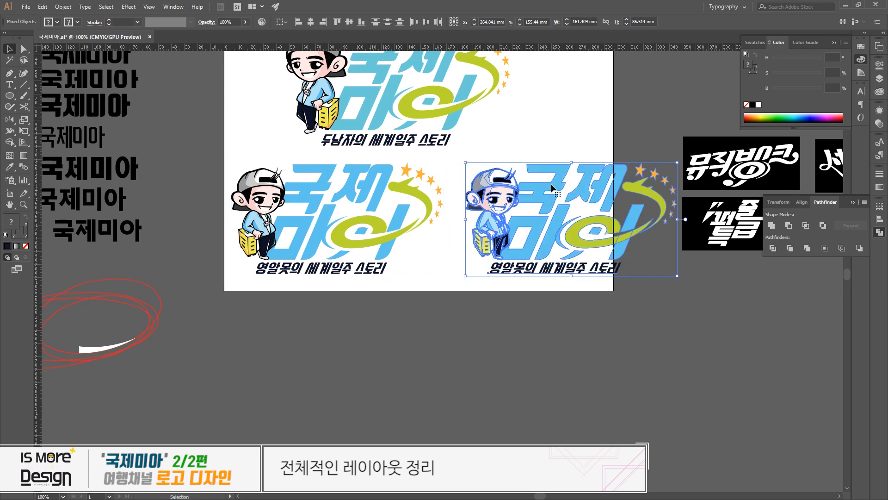
pyautogui.click(579, 131)
# - Hide the artboards and shift both pasted logos to the left beneath the upper logo
pyautogui.hotkey('ctrl', 'shift', 'h')
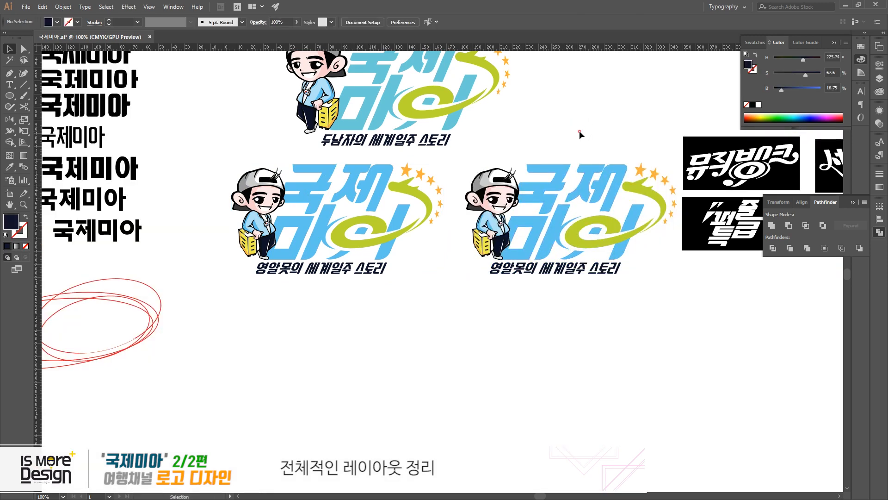
pyautogui.moveTo(579, 132); pyautogui.dragTo(528, 187)
pyautogui.moveTo(214, 368); pyautogui.dragTo(572, 216)
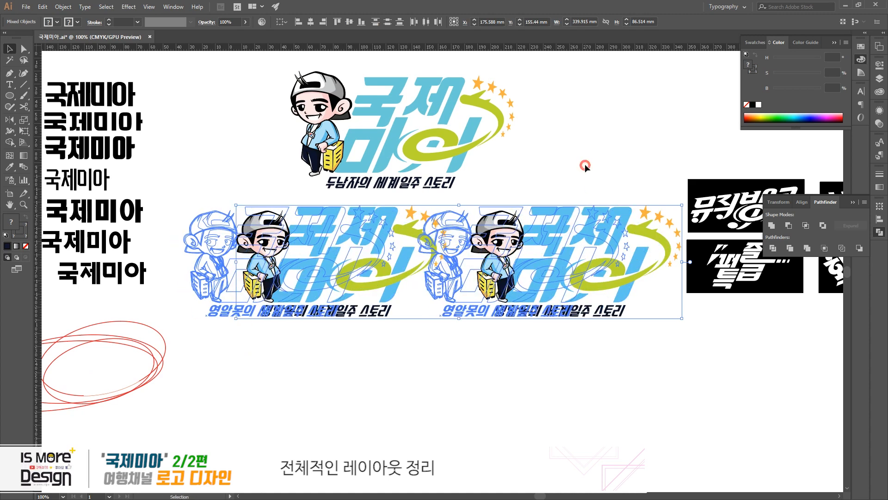
pyautogui.click(518, 171)
pyautogui.click(458, 166)
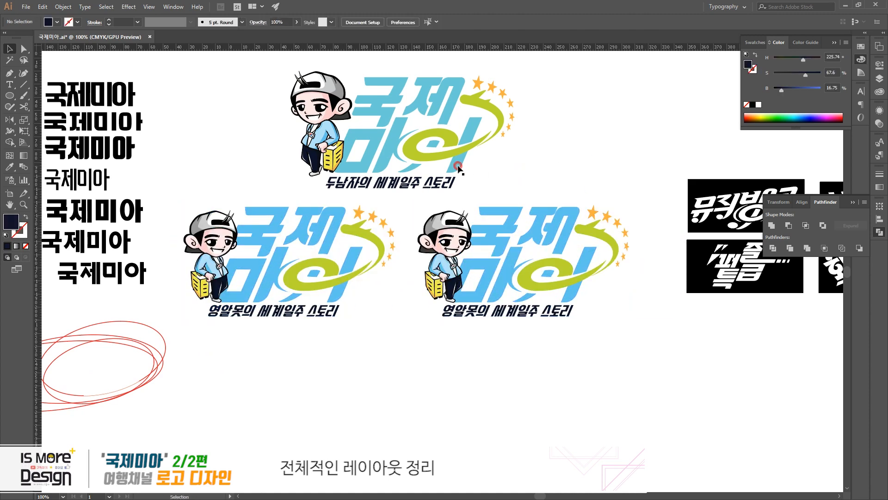
# - Delete the character from the right-hand pasted logo
pyautogui.click(504, 226)
pyautogui.click(446, 259)
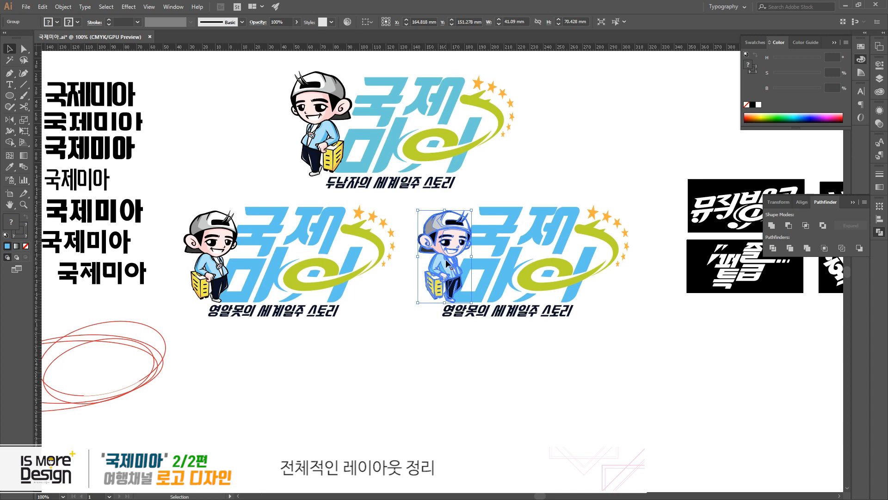
pyautogui.press('Delete')
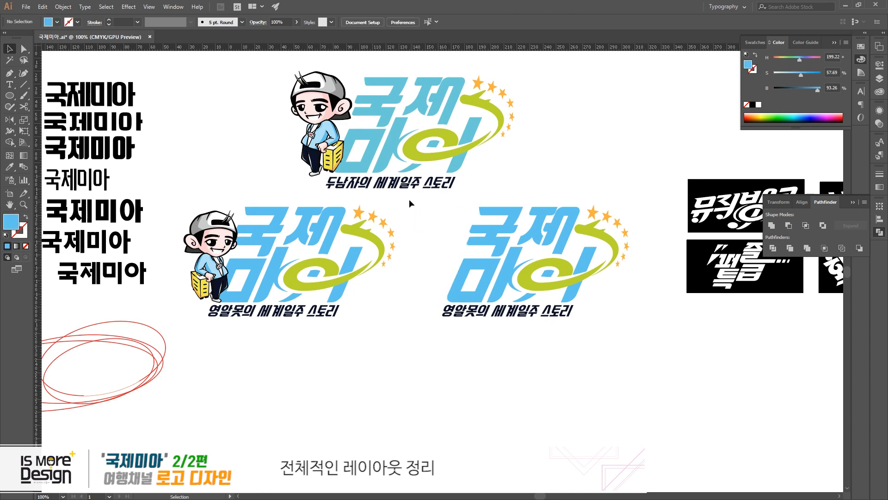
# - Remove the rest of the right-hand pasted logo, including its lettering, swoosh, stars and tagline
pyautogui.moveTo(409, 203); pyautogui.dragTo(542, 285)
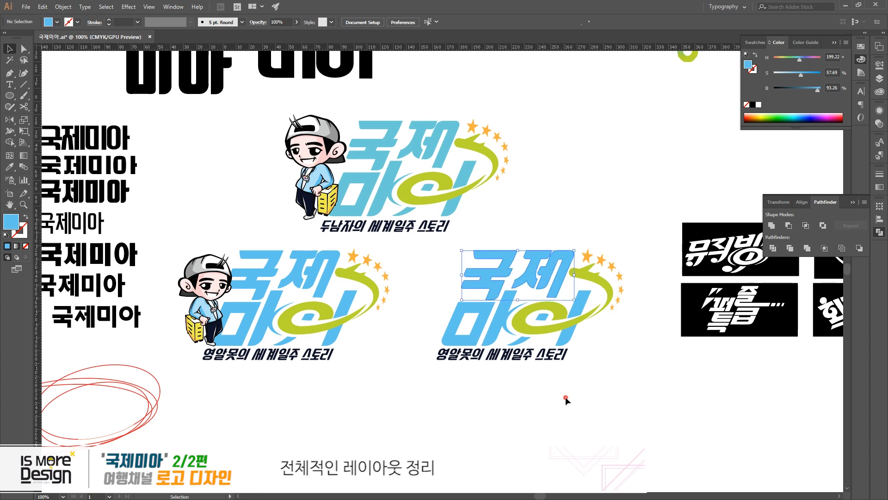
pyautogui.click(572, 388)
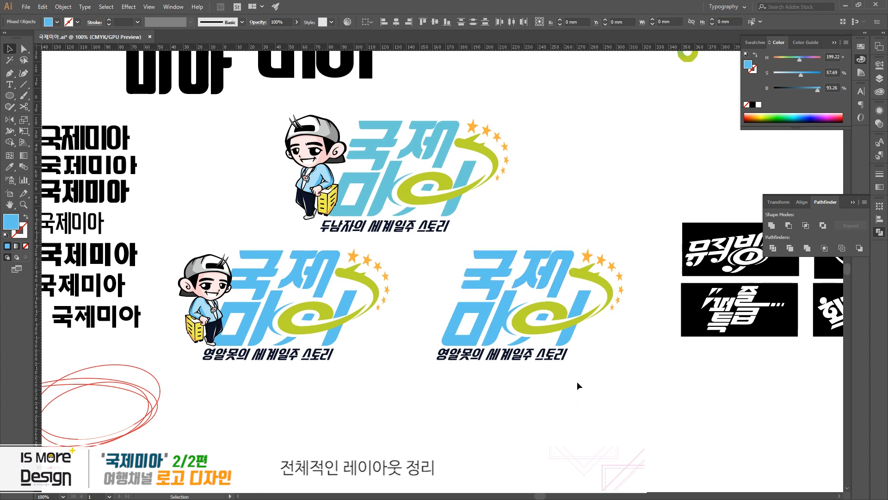
pyautogui.click(610, 378)
pyautogui.moveTo(479, 295); pyautogui.dragTo(447, 256)
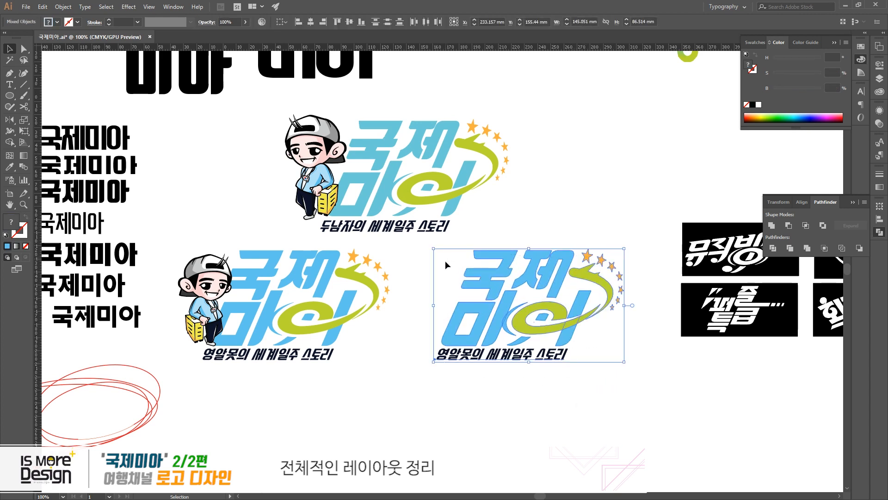
pyautogui.press('Delete')
# - Copy the upper logo's lettering, swoosh, stars and tagline without the character, and place the copy below the other logos
pyautogui.click(533, 205)
pyautogui.moveTo(505, 227); pyautogui.dragTo(415, 199)
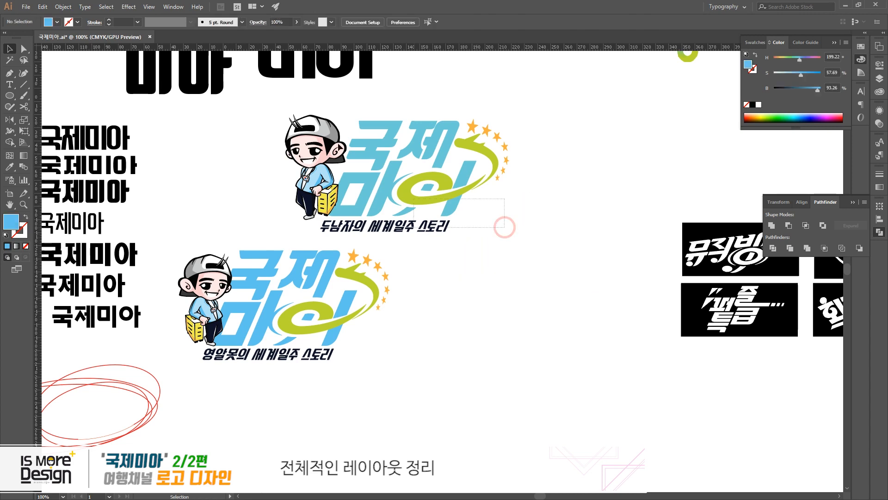
pyautogui.moveTo(357, 122); pyautogui.dragTo(363, 114)
pyautogui.moveTo(377, 163); pyautogui.dragTo(455, 302)
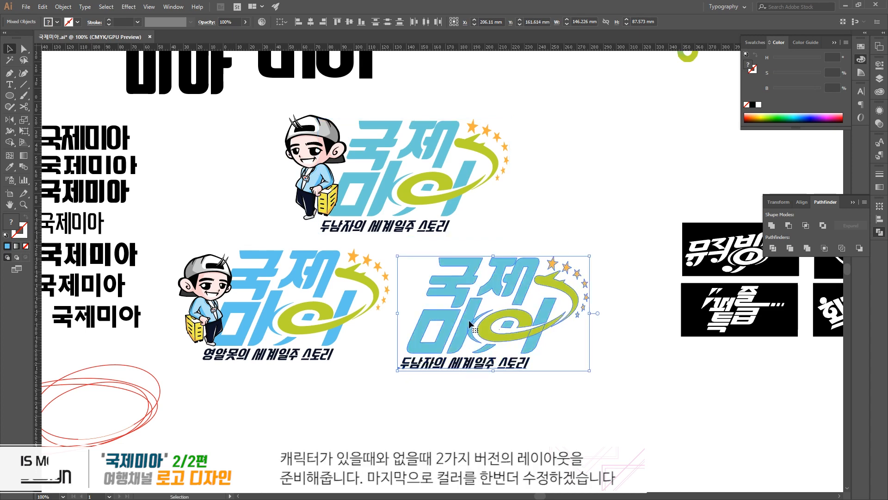
pyautogui.moveTo(407, 369); pyautogui.dragTo(347, 445)
pyautogui.click(694, 426)
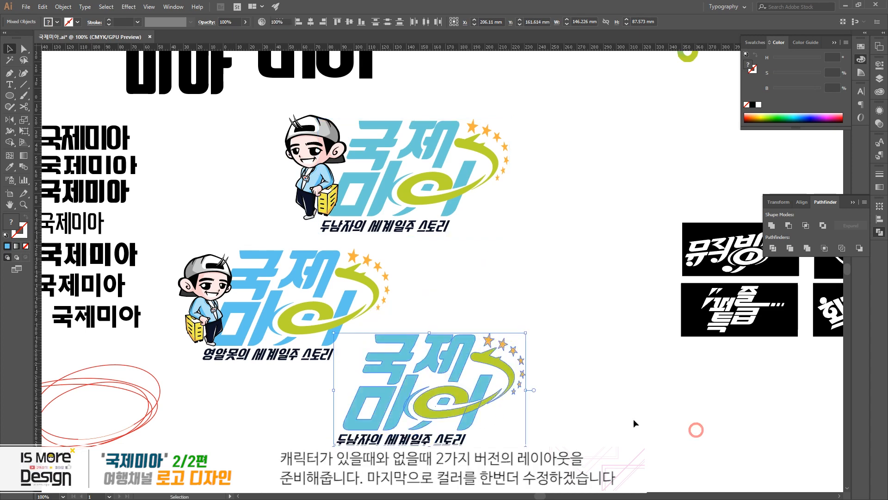
pyautogui.moveTo(620, 401); pyautogui.dragTo(620, 381)
# - Duplicate the character-free logo so two copies stand side by side below the other logos
pyautogui.moveTo(527, 414); pyautogui.dragTo(293, 333)
pyautogui.click(455, 393)
pyautogui.moveTo(469, 404); pyautogui.dragTo(278, 290)
pyautogui.moveTo(300, 321); pyautogui.dragTo(486, 329)
pyautogui.moveTo(596, 415); pyautogui.dragTo(579, 384)
pyautogui.hotkey('ctrl', 'z')
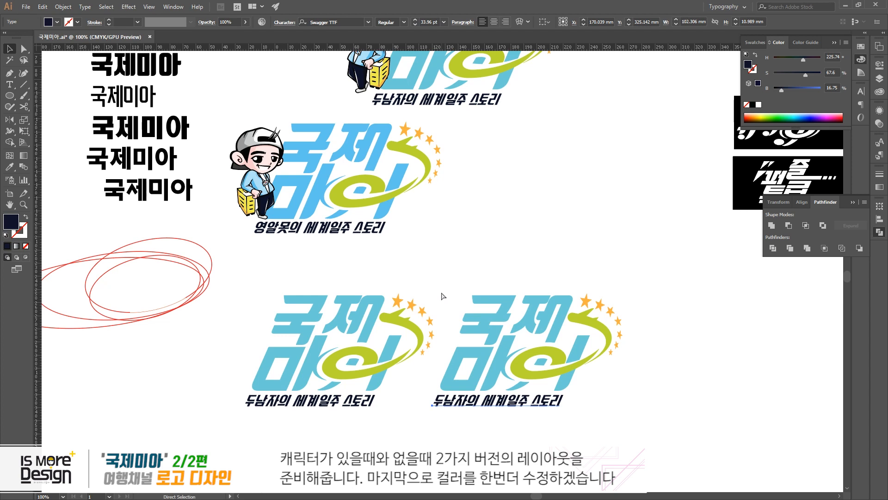
# - Replace 두남자 with 영알못 in the tagline of the left character-free logo
pyautogui.doubleClick(281, 401)
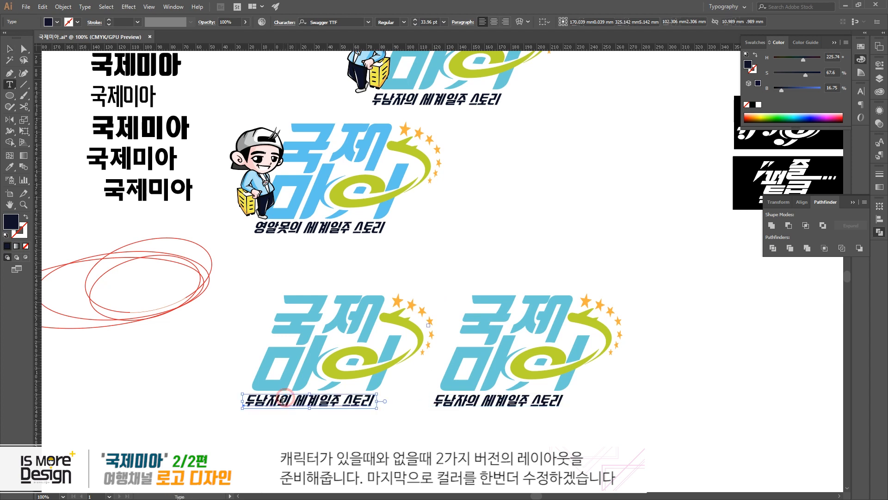
pyautogui.press('BackSpace')
pyautogui.press('BackSpace')
pyautogui.press('BackSpace')
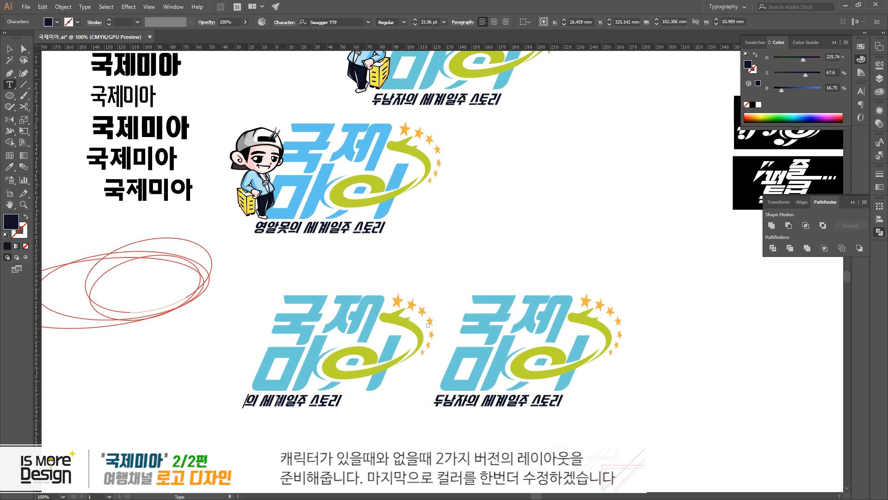
pyautogui.write('du')
pyautogui.press('BackSpace')
pyautogui.press('BackSpace')
pyautogui.write('영알못')
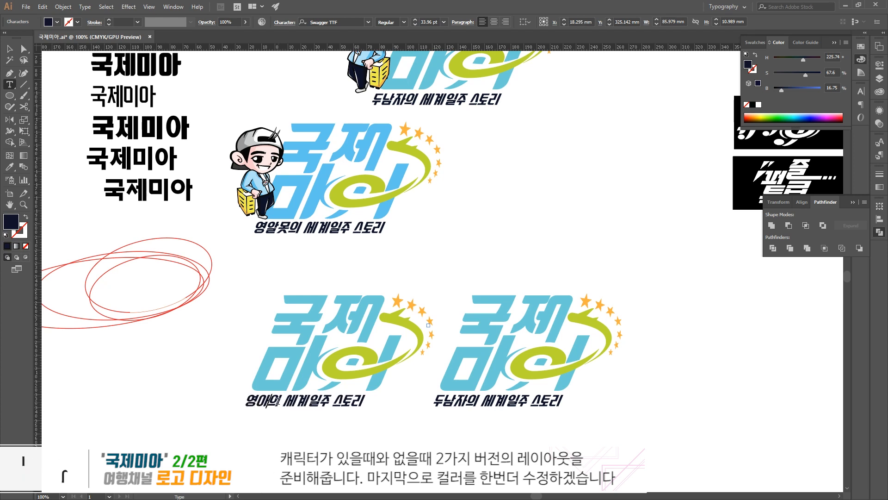
# - Copy the word 영알못 from the left tagline over 두남자 in the right character-free logo's tagline
pyautogui.hotkey('shift', 'Home')
pyautogui.hotkey('ctrl', 'c')
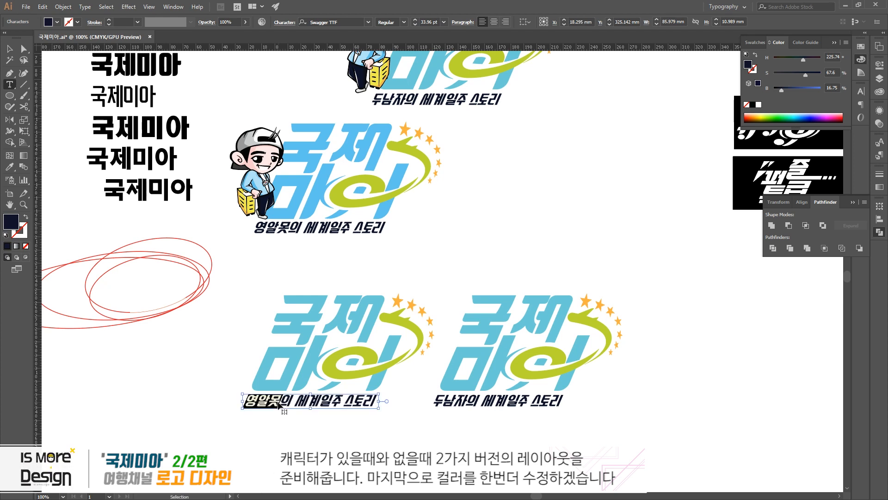
pyautogui.moveTo(476, 402); pyautogui.dragTo(432, 402)
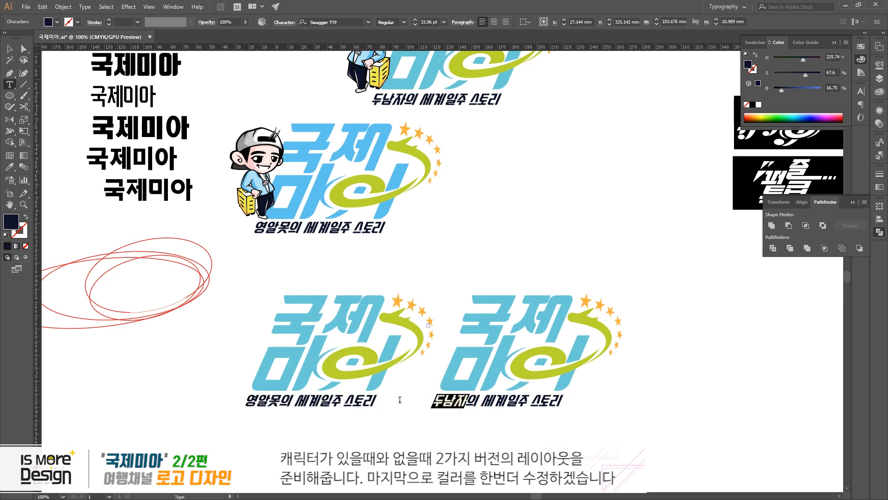
pyautogui.hotkey('ctrl', 'v')
pyautogui.press('Escape')
pyautogui.click(639, 384)
# - Place a copy of the upper logo's character beside the stars of the right character-free logo, scaled down to about 34 × 58 mm
pyautogui.hscroll(3, 421, 179)
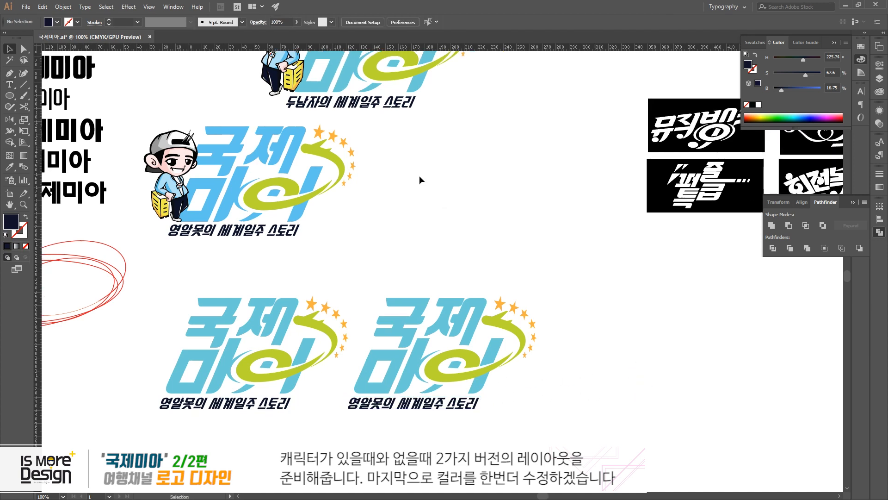
pyautogui.moveTo(289, 91); pyautogui.dragTo(574, 377)
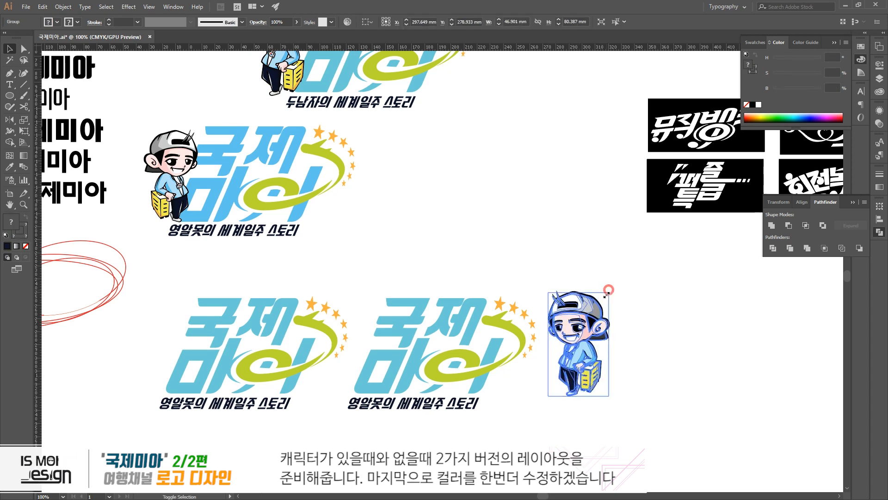
pyautogui.moveTo(612, 292); pyautogui.dragTo(595, 311)
pyautogui.moveTo(572, 357); pyautogui.dragTo(577, 337)
pyautogui.click(653, 364)
# - Move the right logo's tagline beneath the new character, adjust the character's placement, and shrink the tagline to about 64 mm wide
pyautogui.moveTo(481, 410); pyautogui.dragTo(601, 390)
pyautogui.keyDown('shift'); pyautogui.click(577, 340); pyautogui.keyUp('shift')
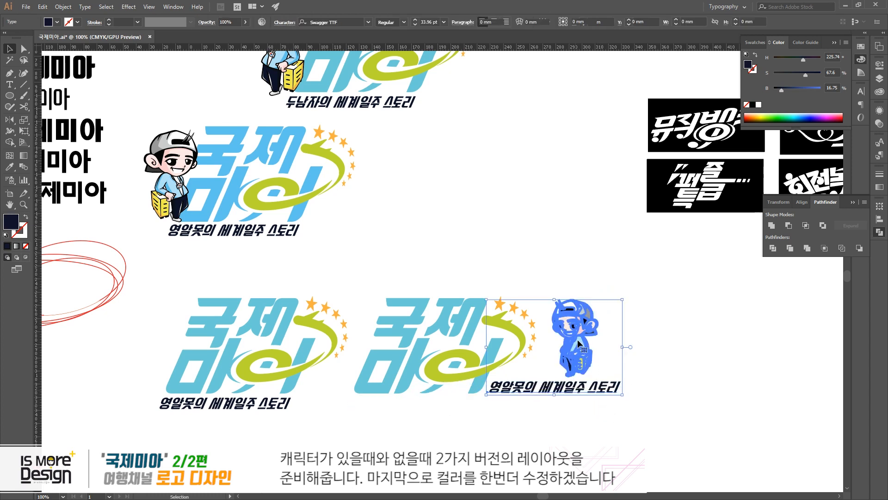
pyautogui.click(595, 362)
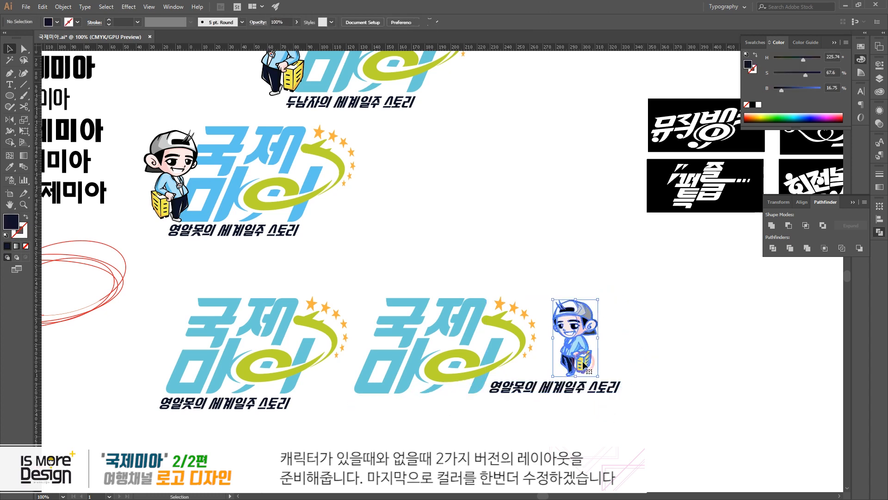
pyautogui.moveTo(597, 298); pyautogui.dragTo(585, 295)
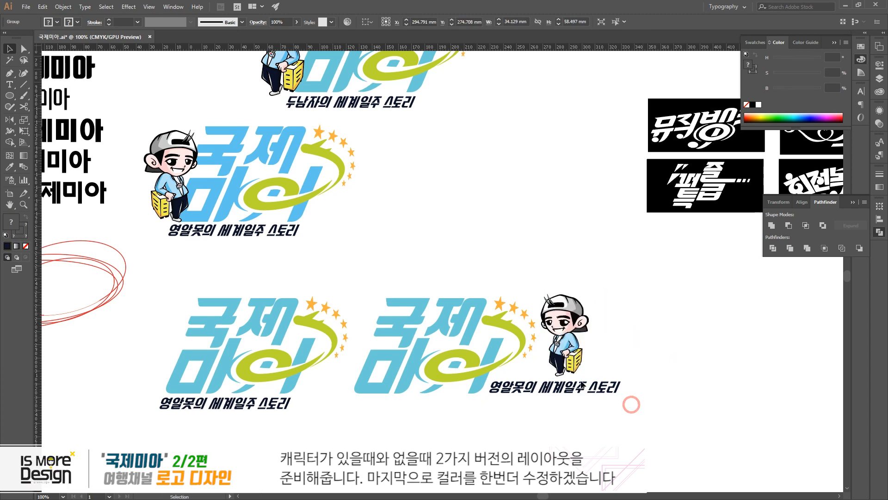
pyautogui.moveTo(631, 404); pyautogui.dragTo(570, 388)
pyautogui.click(608, 404)
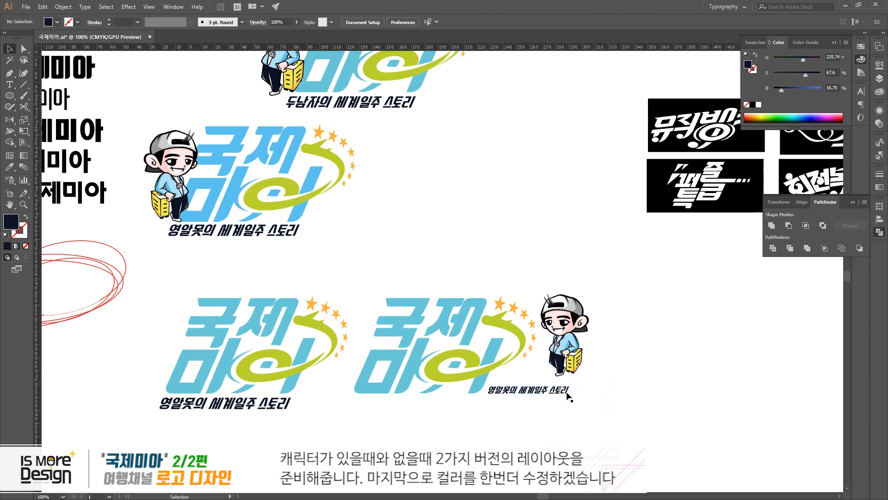
# - Break the small tagline into two lines, 영알못의 and 세계일주 스토리
pyautogui.hotkey('ctrl', '=')
pyautogui.hotkey('ctrl', '=')
pyautogui.hotkey('ctrl', '-')
pyautogui.hotkey('ctrl', '=')
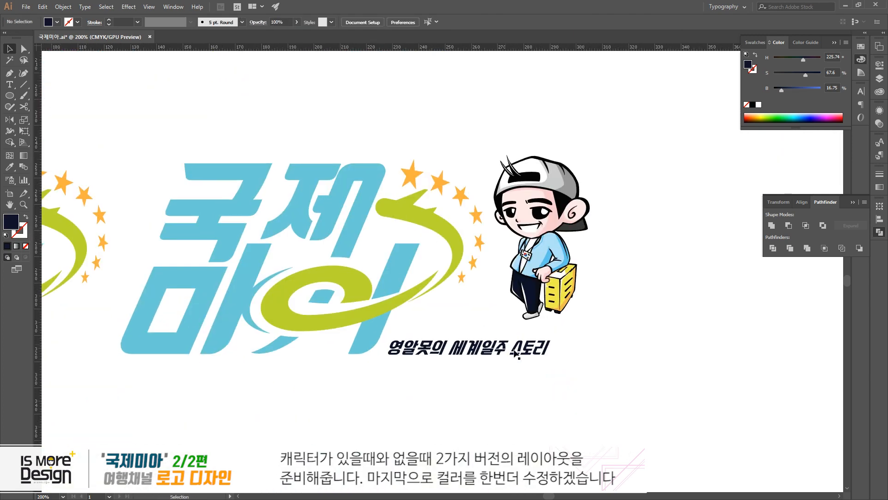
pyautogui.click(517, 347)
pyautogui.doubleClick(456, 345)
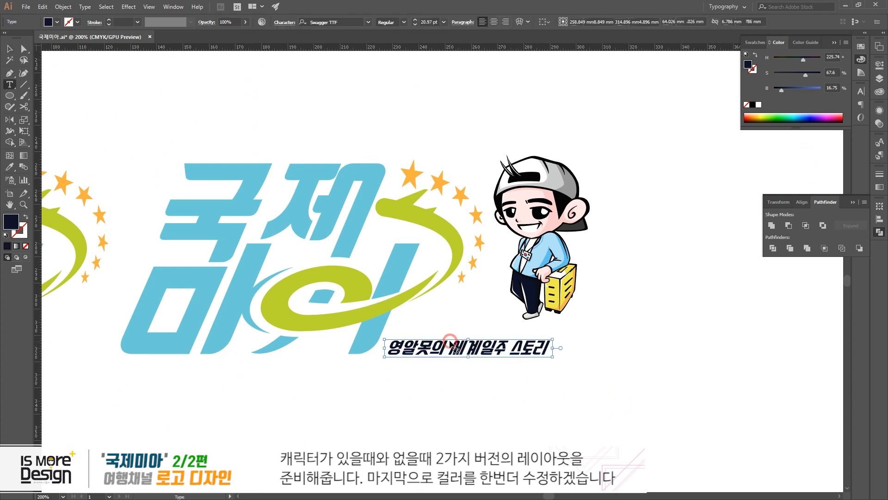
pyautogui.press('Return')
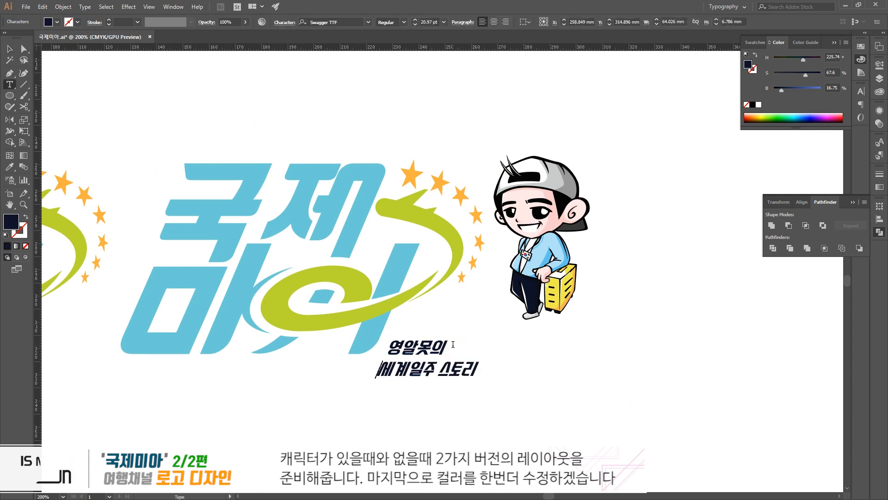
pyautogui.press('Escape')
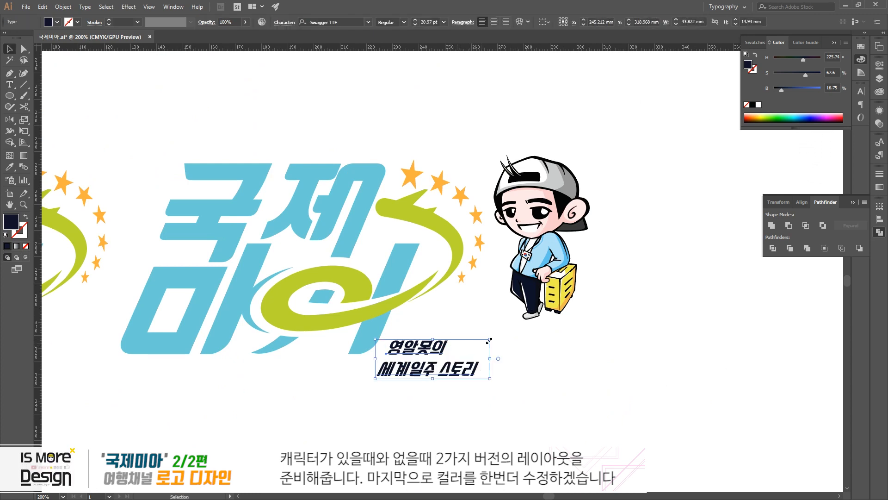
# - Enlarge the two-line tagline to about 65 mm wide and position it beside the lower end of the 미아 lettering, beneath the character
pyautogui.moveTo(492, 339); pyautogui.dragTo(545, 320)
pyautogui.moveTo(433, 332); pyautogui.dragTo(449, 316)
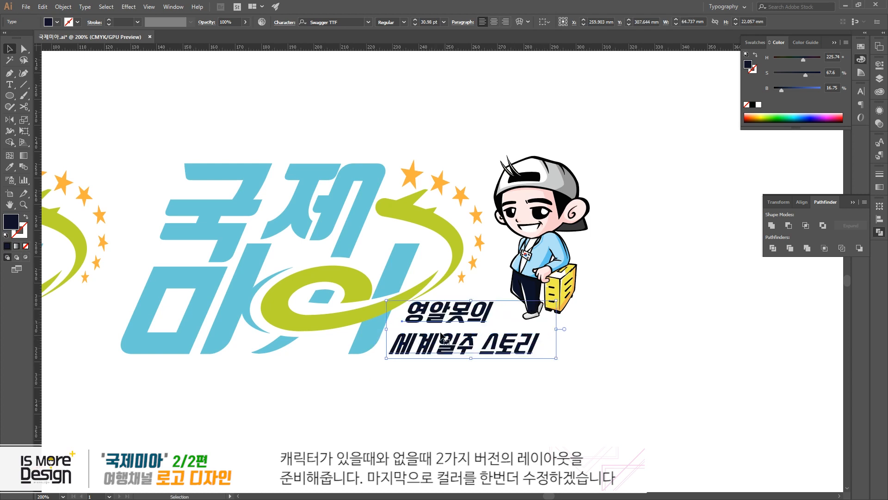
pyautogui.click(445, 364)
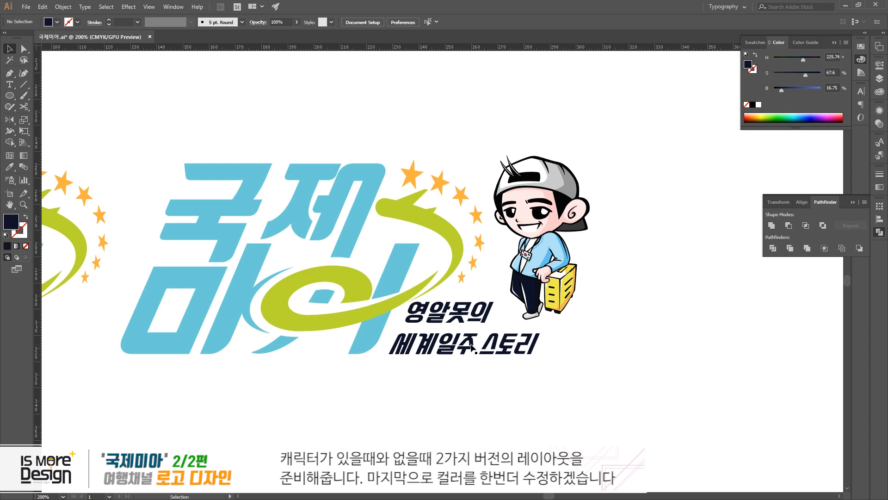
pyautogui.moveTo(471, 345); pyautogui.dragTo(488, 345)
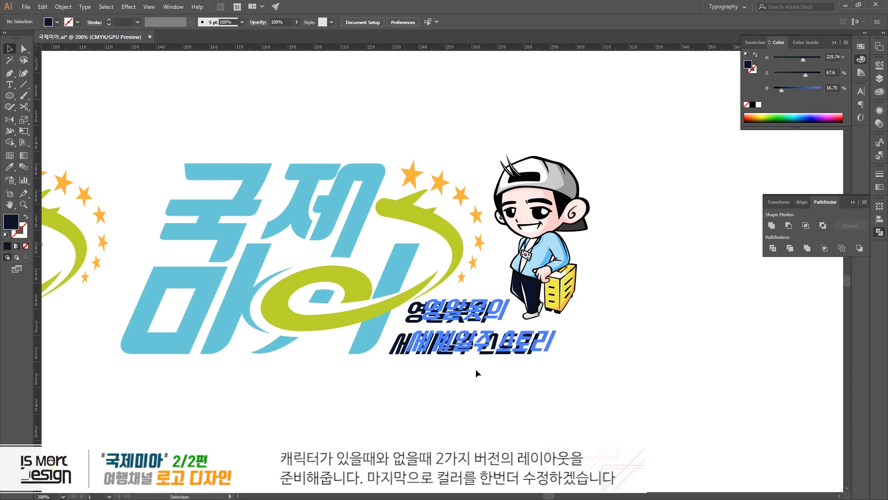
# - Nudge the right logo's character slightly lower and tighten the line spacing of the two-line tagline beneath it
pyautogui.click(440, 408)
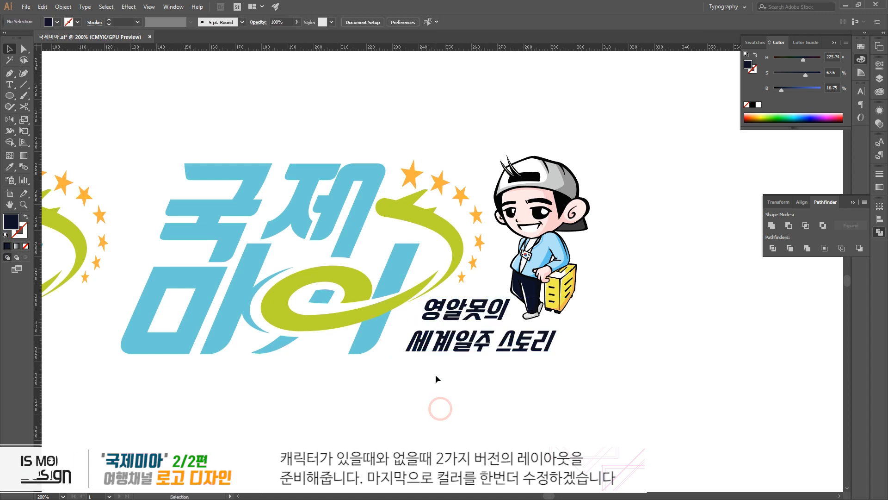
pyautogui.click(441, 347)
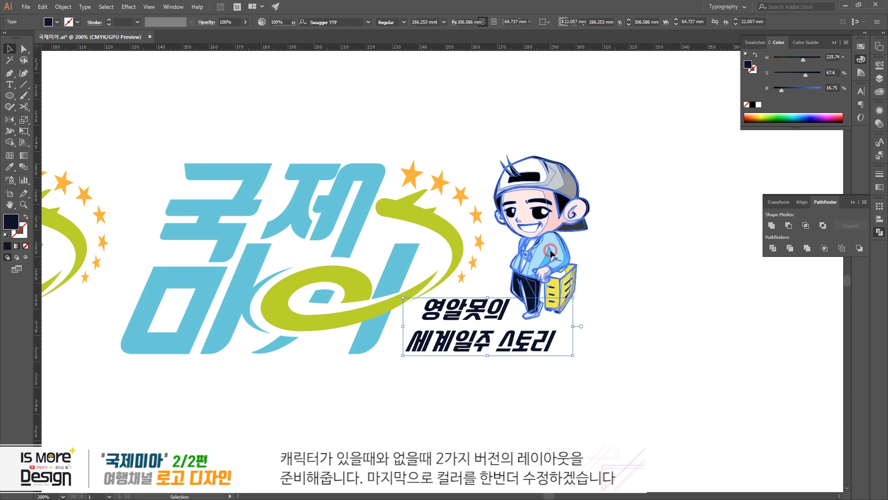
pyautogui.click(543, 157)
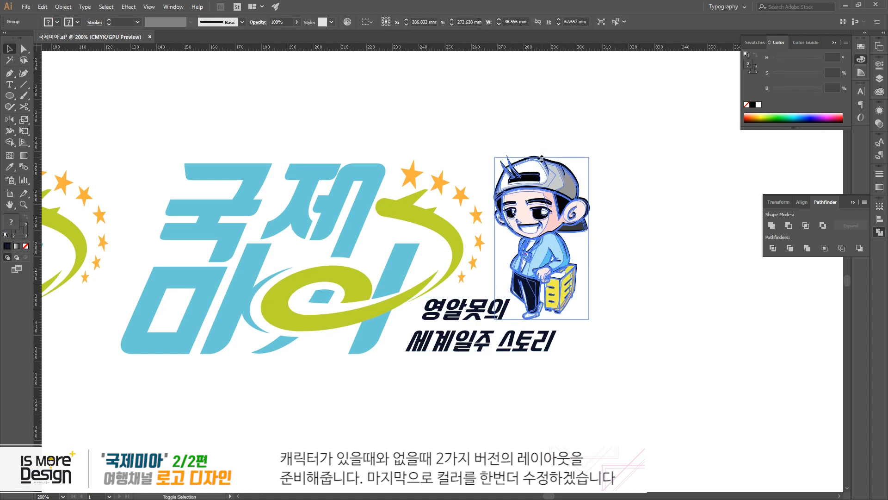
pyautogui.click(622, 198)
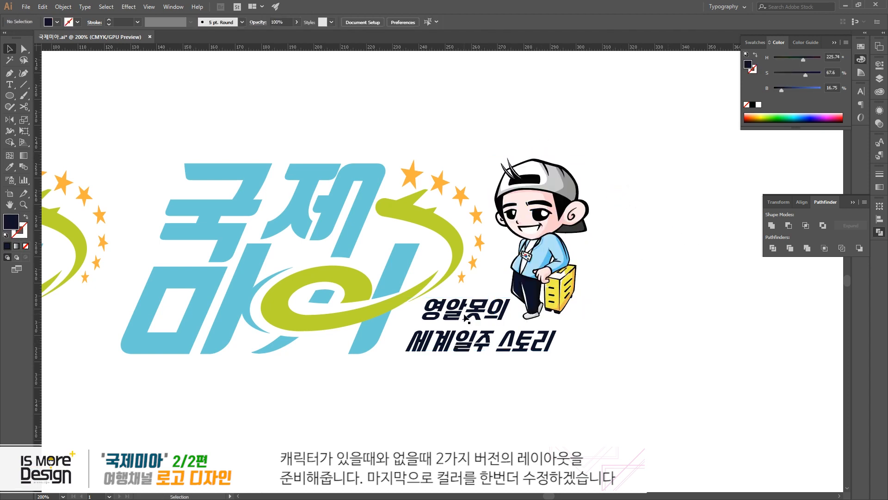
pyautogui.click(462, 332)
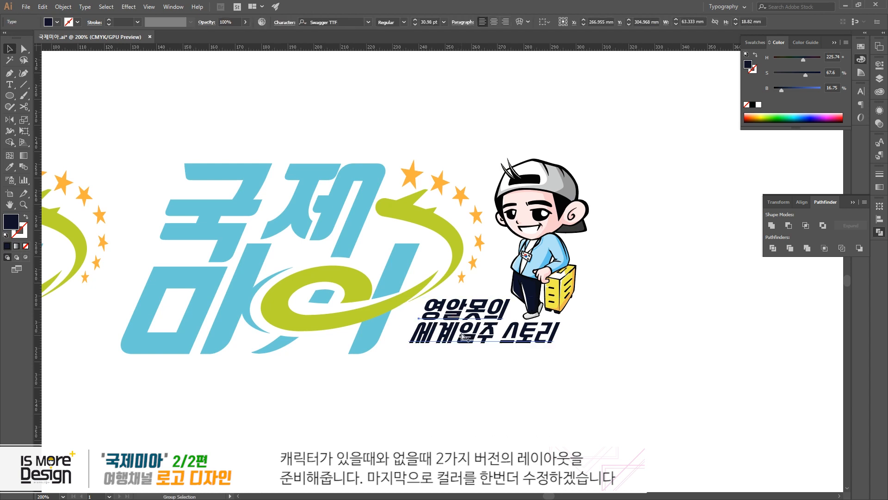
pyautogui.hotkey('alt', 'Down')
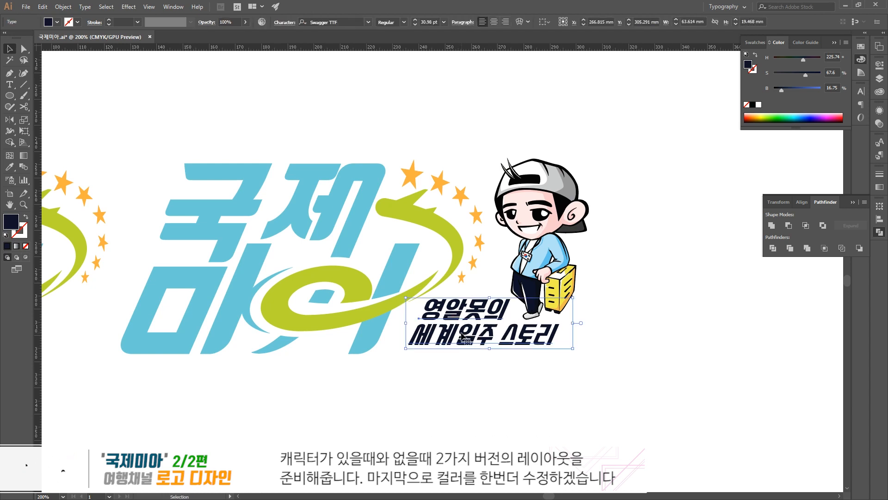
# - Reduce the font size of the character 의 at the end of the tagline's first line
pyautogui.doubleClick(494, 304)
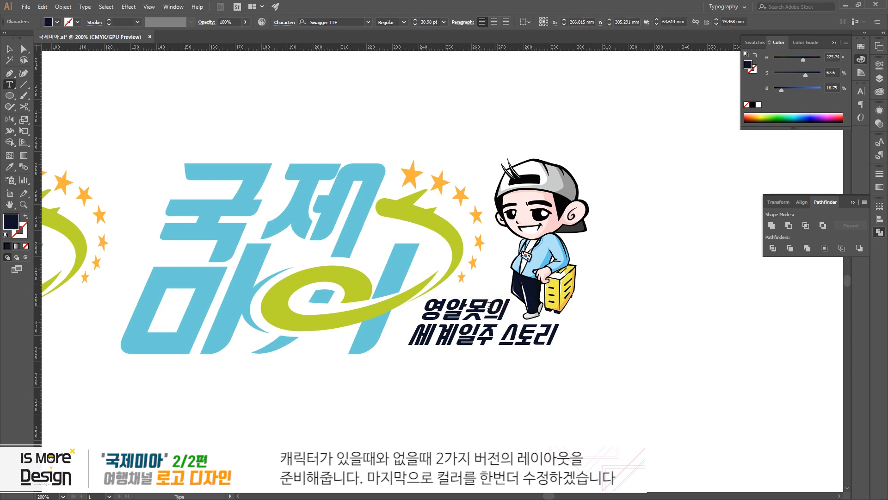
pyautogui.hotkey('shift', 'Right')
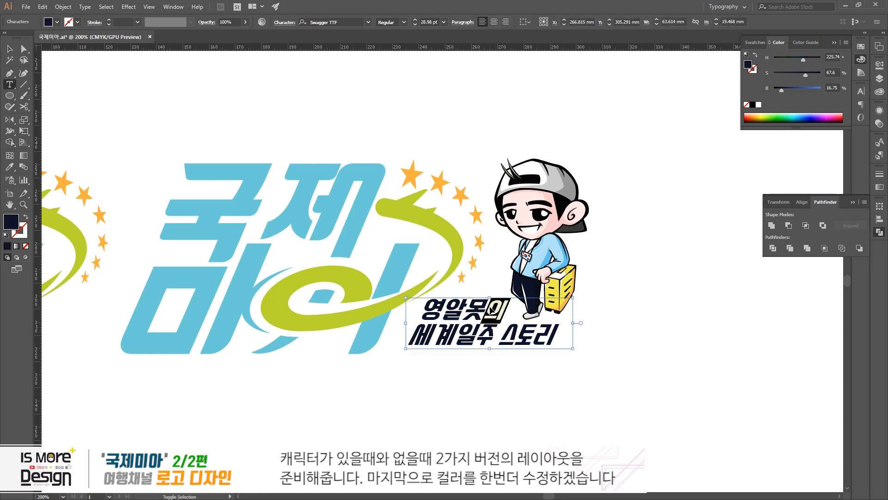
pyautogui.hotkey('ctrl', 'shift', ',')
pyautogui.hotkey('ctrl', 'shift', ',')
pyautogui.press('Escape')
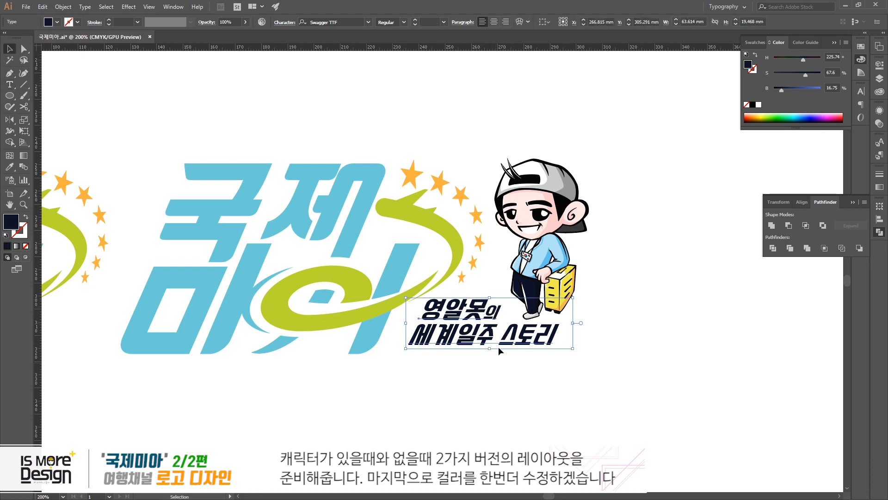
# - Shift the two-line tagline about 7 mm closer to the 미아 lettering and slightly lower, aligning it with the lettering's base
pyautogui.press('Down')
pyautogui.press('Down')
pyautogui.press('Down')
pyautogui.press('Down')
pyautogui.press('Down')
pyautogui.press('Down')
pyautogui.press('Down')
pyautogui.press('Down')
pyautogui.press('Down')
pyautogui.press('Down')
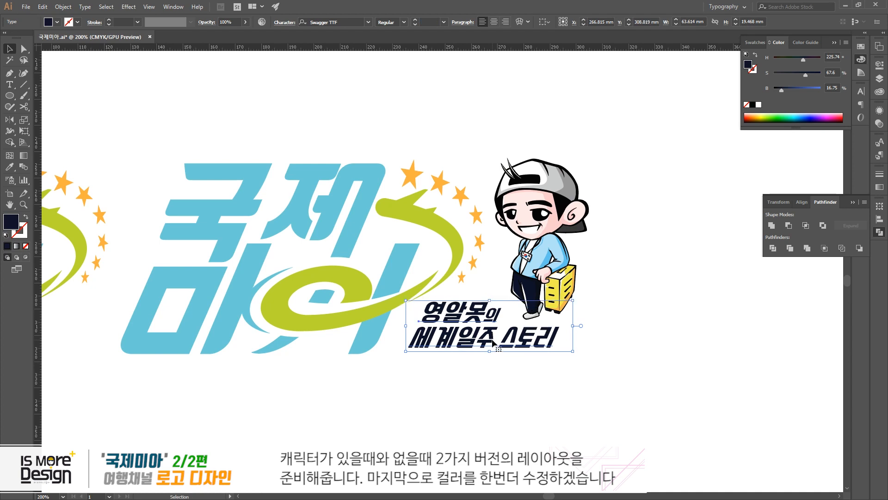
pyautogui.press('Left')
pyautogui.press('Left')
pyautogui.press('Left')
pyautogui.press('Left')
pyautogui.press('Left')
pyautogui.press('Left')
pyautogui.press('Left')
pyautogui.press('Left')
pyautogui.press('Left')
pyautogui.press('Left')
pyautogui.press('Left')
pyautogui.press('Left')
pyautogui.press('Left')
pyautogui.press('Left')
pyautogui.press('Left')
pyautogui.press('Left')
pyautogui.press('Left')
pyautogui.press('Left')
pyautogui.press('Left')
pyautogui.press('Left')
pyautogui.press('Up')
pyautogui.press('Up')
pyautogui.press('Up')
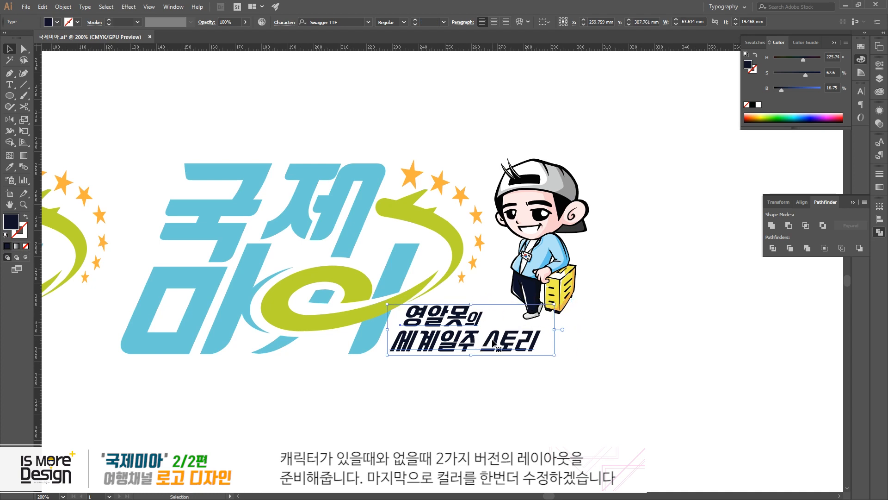
# - Narrow the two-line tagline to about 61.6 mm wide with Free Transform, keeping its height
pyautogui.press('e')
pyautogui.click(471, 304)
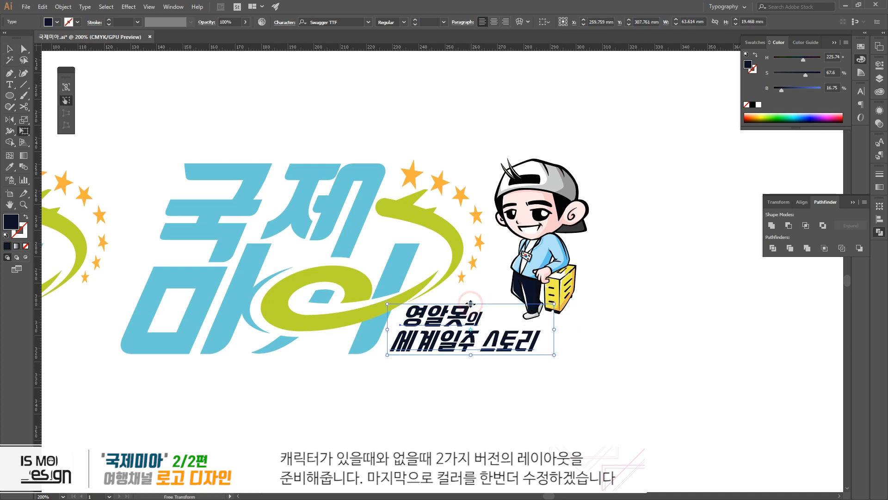
pyautogui.moveTo(469, 303); pyautogui.dragTo(464, 304)
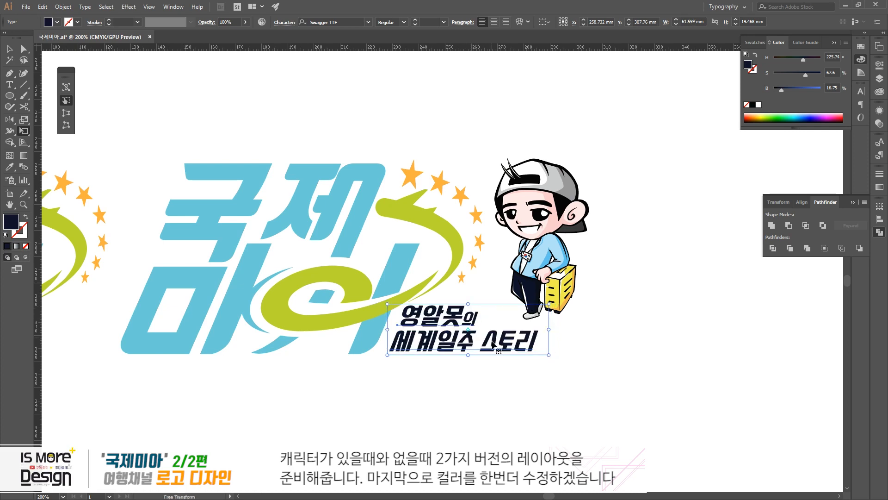
pyautogui.press('v')
pyautogui.click(509, 388)
# - Try the TmonMonsori Black style of a sample 국제미아 wordmark on the two-line tagline, scaled down beneath the character
pyautogui.hotkey('ctrl', '-')
pyautogui.hotkey('ctrl', '-')
pyautogui.press('space')
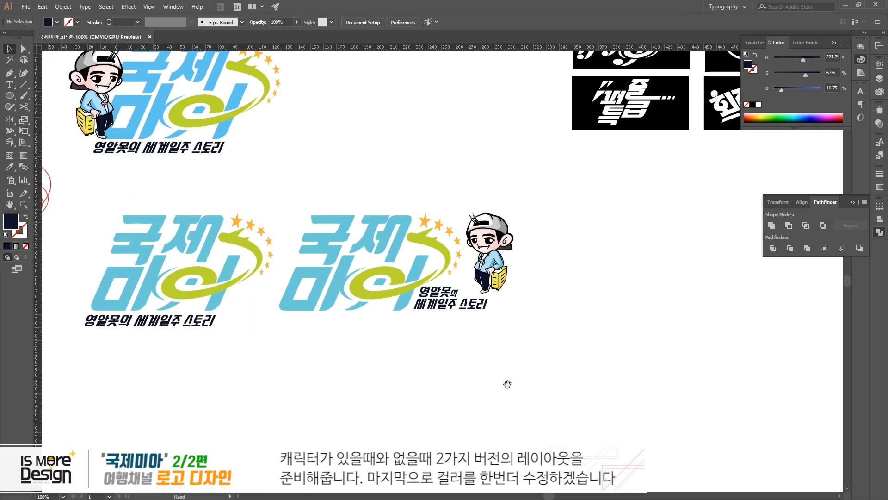
pyautogui.moveTo(407, 310); pyautogui.dragTo(522, 366)
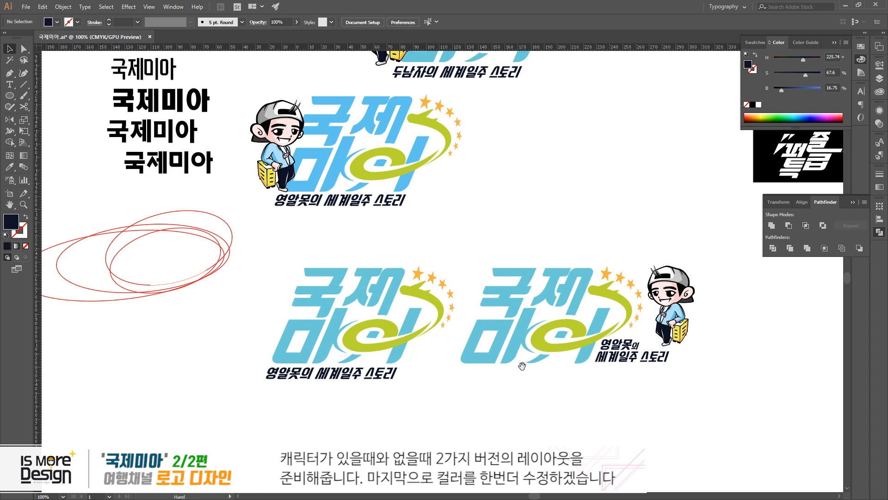
pyautogui.click(620, 358)
pyautogui.press('space')
pyautogui.moveTo(211, 117); pyautogui.dragTo(284, 249)
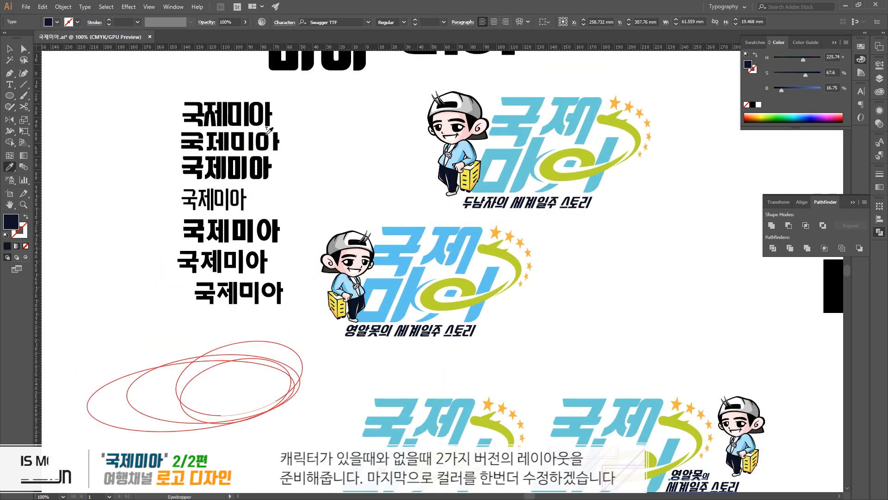
pyautogui.click(263, 171)
pyautogui.press('space')
pyautogui.moveTo(598, 341); pyautogui.dragTo(511, 289)
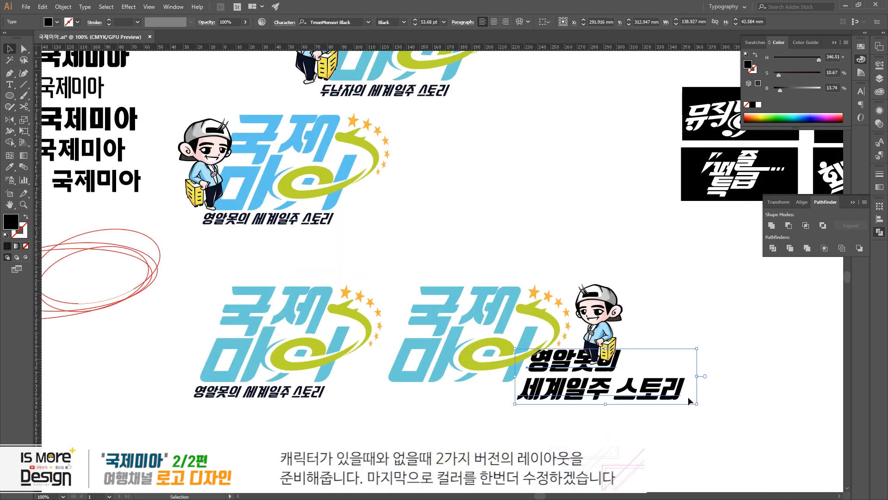
pyautogui.moveTo(685, 399); pyautogui.dragTo(604, 377)
pyautogui.click(624, 401)
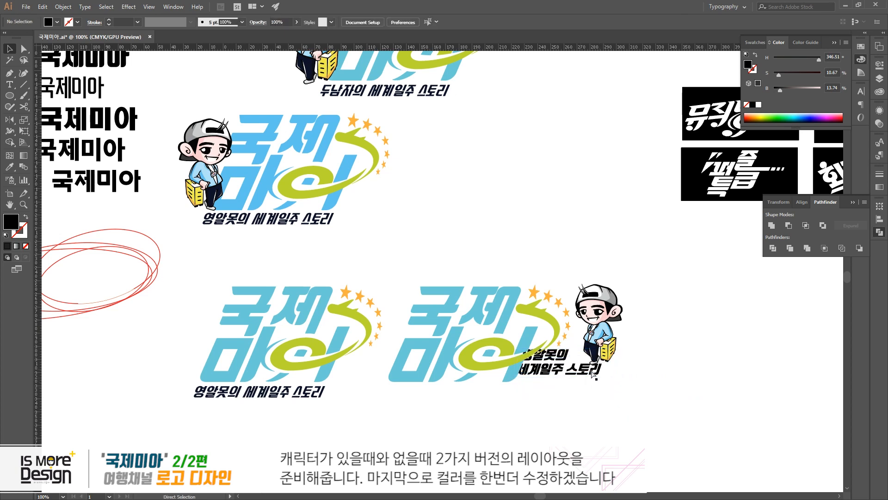
pyautogui.hotkey('ctrl', 'z')
pyautogui.hotkey('ctrl', 'z')
pyautogui.click(683, 365)
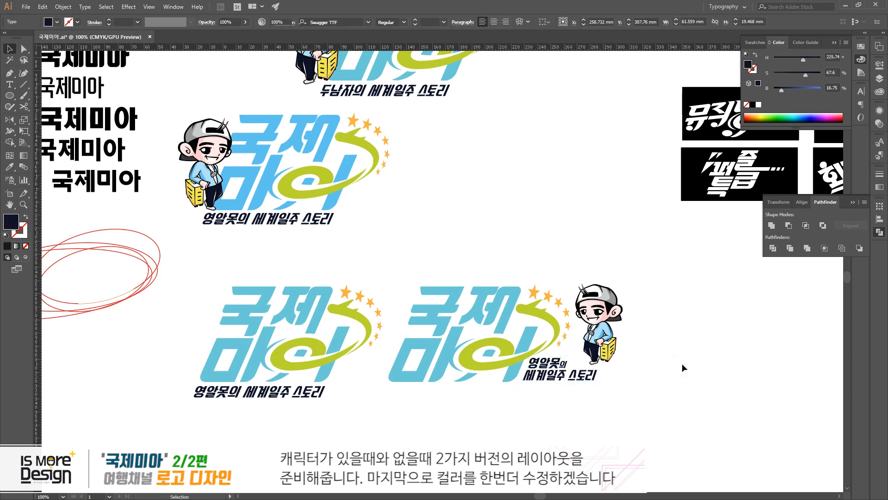
# - Nudge the two-line tagline about 5 mm away from the 미아 lettering, keeping it aligned with the lettering's base
pyautogui.hotkey('ctrl', '=')
pyautogui.hotkey('ctrl', '=')
pyautogui.moveTo(683, 374); pyautogui.dragTo(483, 252)
pyautogui.click(475, 362)
pyautogui.hotkey('shift', 'Right')
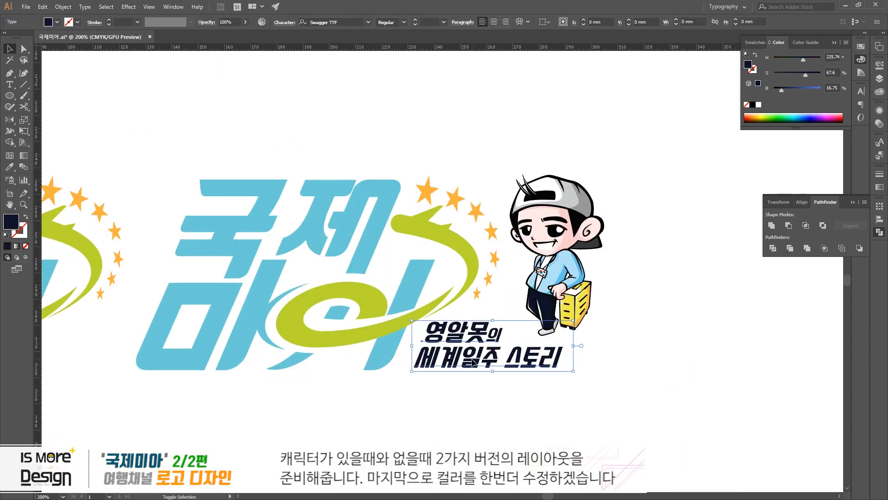
pyautogui.click(513, 385)
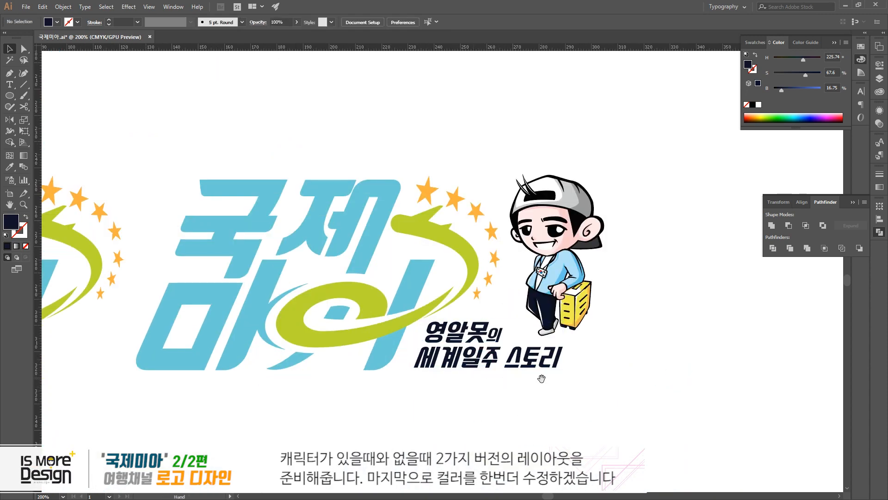
pyautogui.moveTo(539, 376); pyautogui.dragTo(546, 357)
pyautogui.click(529, 359)
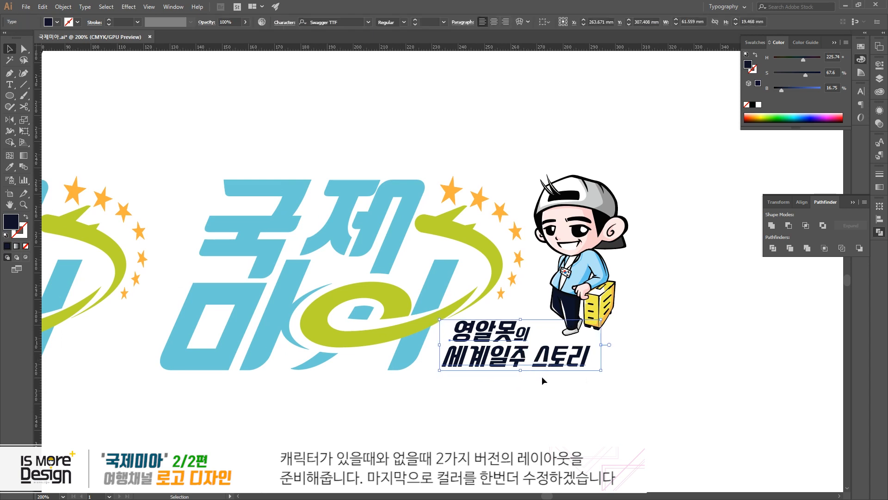
# - Move the right logo's character slightly lower and closer to the stars and the tagline
pyautogui.click(588, 299)
pyautogui.moveTo(603, 286); pyautogui.dragTo(597, 293)
pyautogui.click(661, 337)
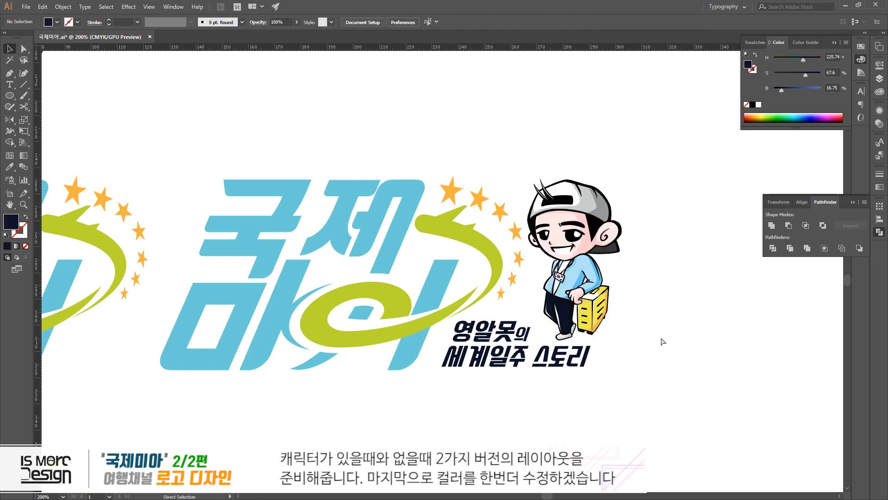
# - Examine the character and tagline placement of the right logo against the other logo layouts
pyautogui.hotkey('ctrl', '-')
pyautogui.hotkey('ctrl', '-')
pyautogui.hotkey('ctrl', '-')
pyautogui.hotkey('ctrl', '=')
pyautogui.hotkey('ctrl', '=')
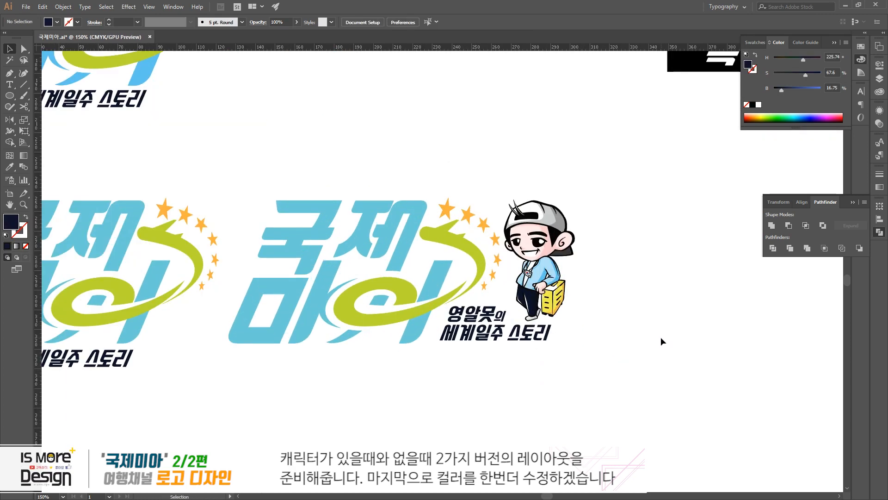
pyautogui.moveTo(597, 335); pyautogui.dragTo(599, 333)
pyautogui.click(527, 341)
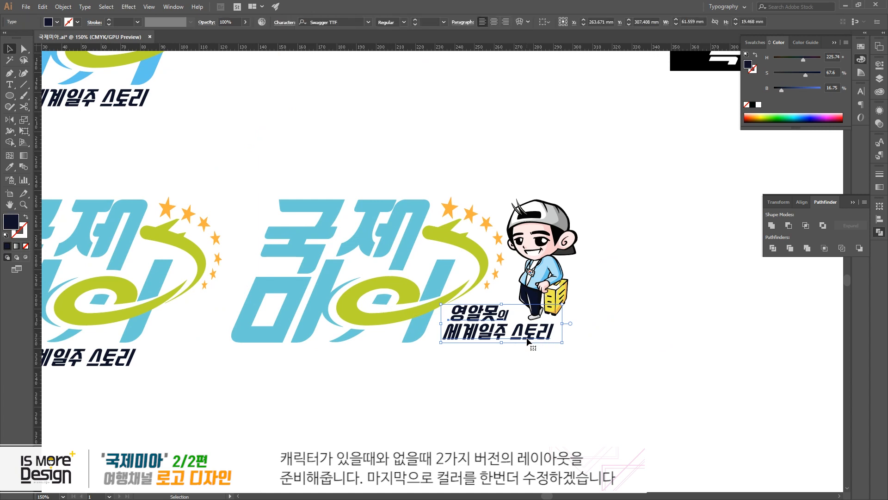
pyautogui.click(446, 373)
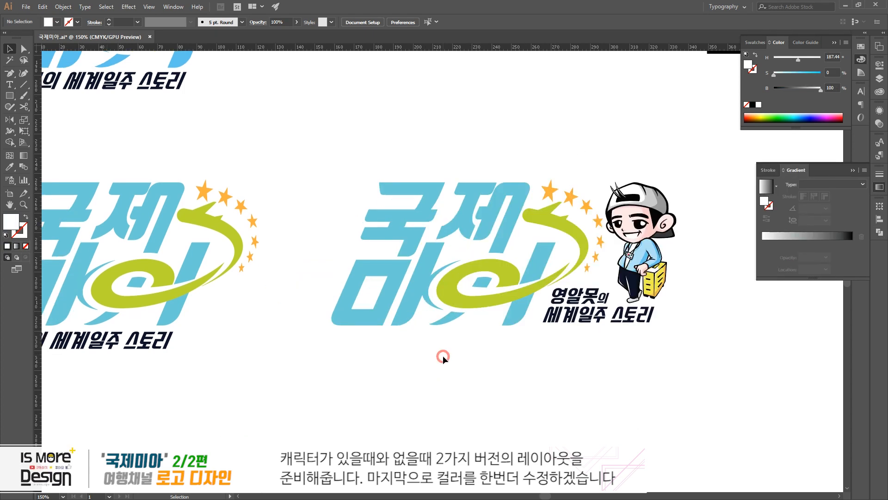
pyautogui.scroll(-2, 444, 360)
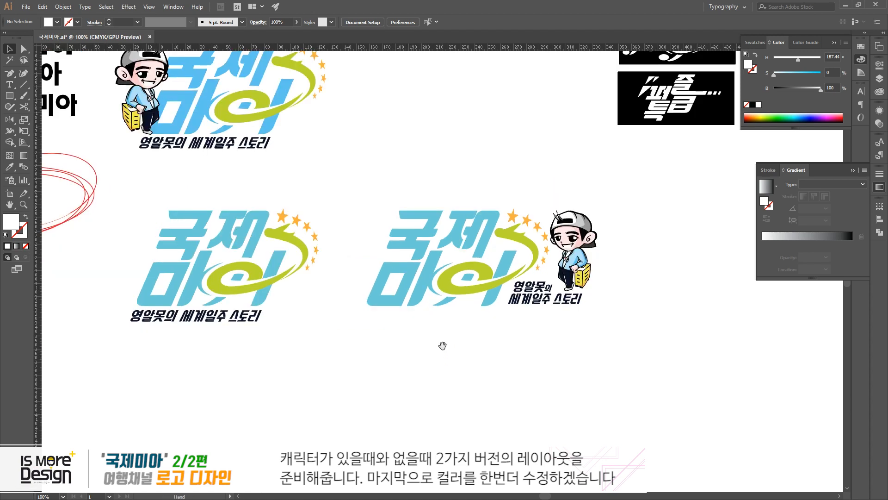
pyautogui.moveTo(442, 345); pyautogui.dragTo(450, 369)
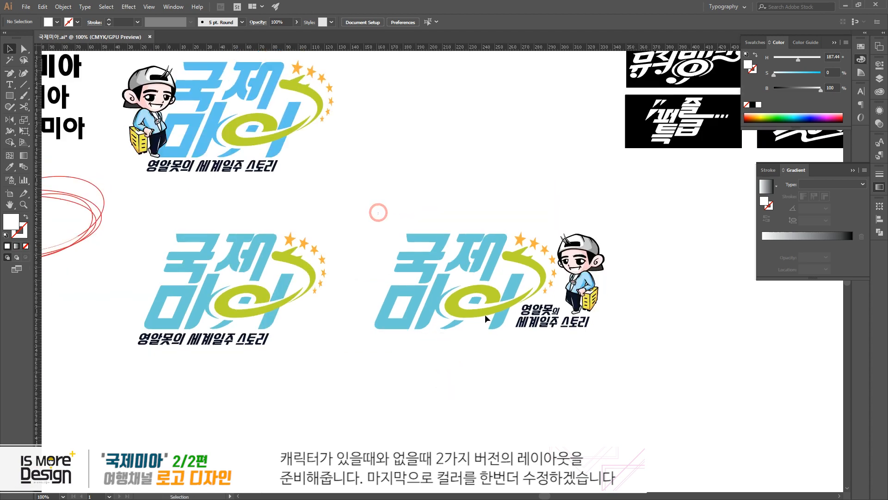
pyautogui.click(515, 337)
pyautogui.click(602, 356)
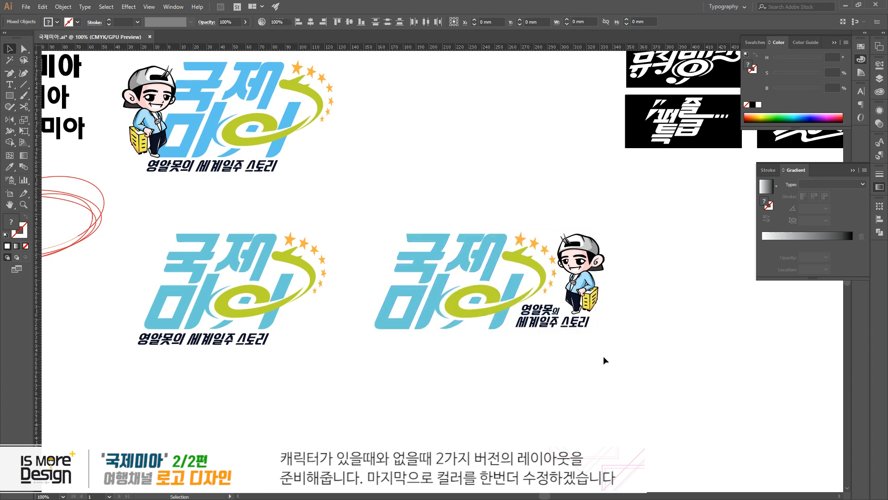
pyautogui.moveTo(605, 360); pyautogui.dragTo(546, 309)
pyautogui.click(638, 342)
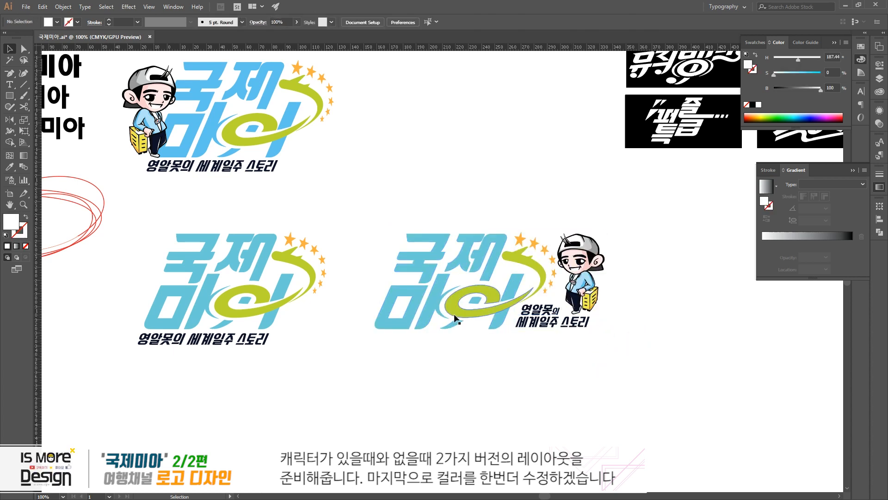
# - Move the complete right logo with its character about 85 mm right and 50 mm down, away from the character-free version
pyautogui.moveTo(452, 217); pyautogui.dragTo(418, 132)
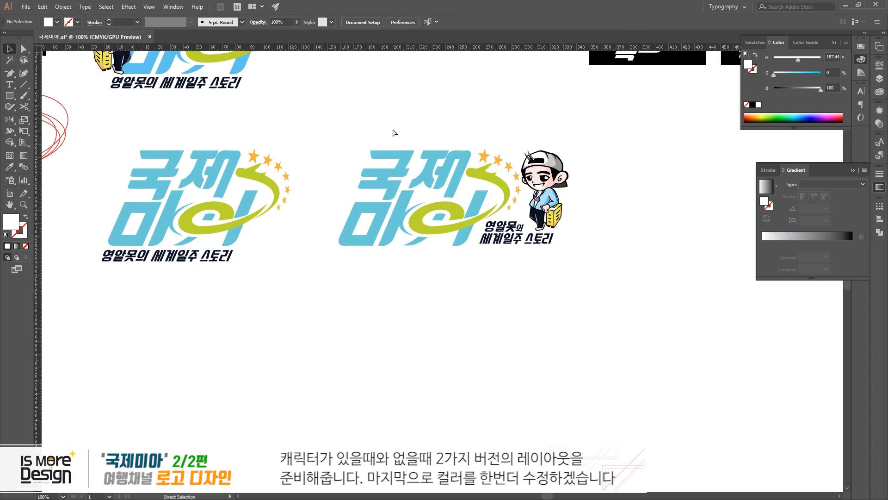
pyautogui.hotkey('ctrl', '-')
pyautogui.hotkey('ctrl', '-')
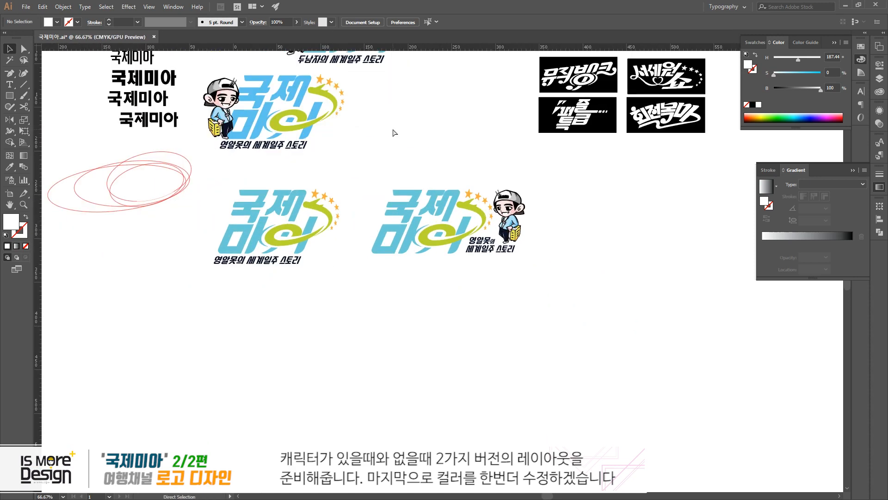
pyautogui.hotkey('ctrl', '+')
pyautogui.moveTo(407, 136); pyautogui.dragTo(368, 159)
pyautogui.moveTo(299, 125); pyautogui.dragTo(599, 340)
pyautogui.moveTo(527, 232); pyautogui.dragTo(639, 298)
pyautogui.click(696, 328)
pyautogui.moveTo(708, 357); pyautogui.dragTo(674, 320)
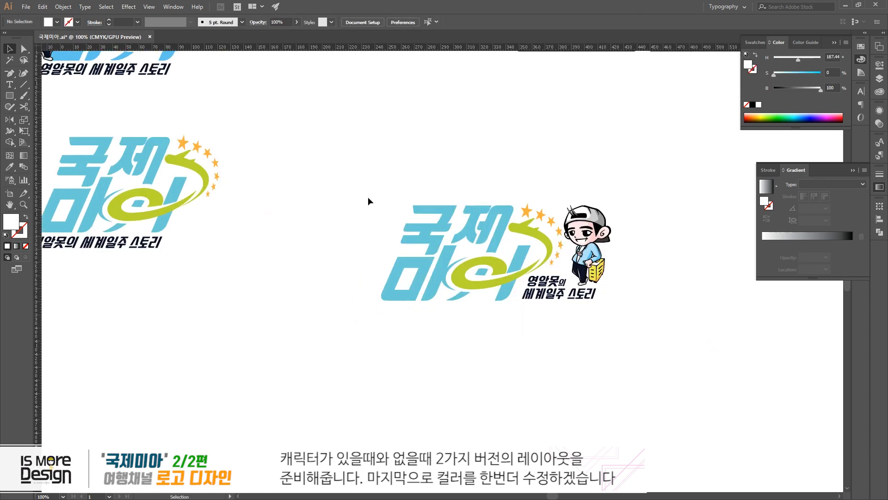
# - Recolour all of the right logo's blue 국제미아 lettering with its tagline's dark navy, leaving the green swirl and stars as they are
pyautogui.moveTo(368, 196); pyautogui.dragTo(493, 246)
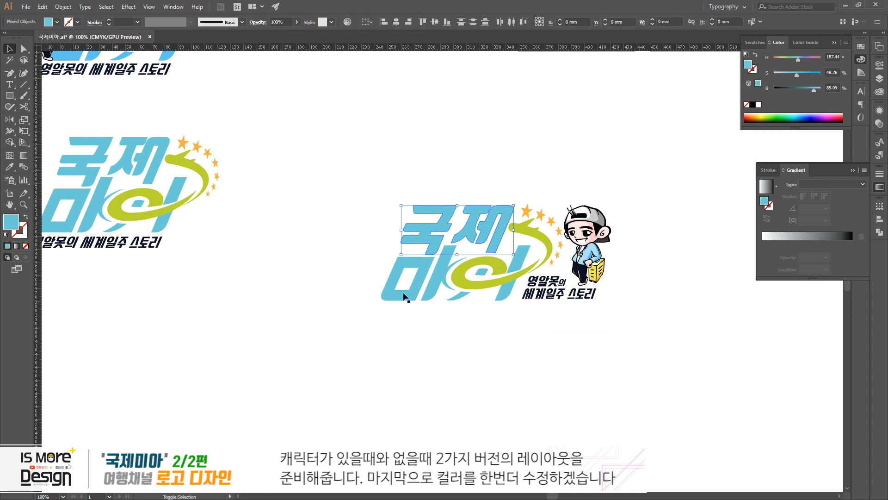
pyautogui.moveTo(443, 278); pyautogui.dragTo(444, 277)
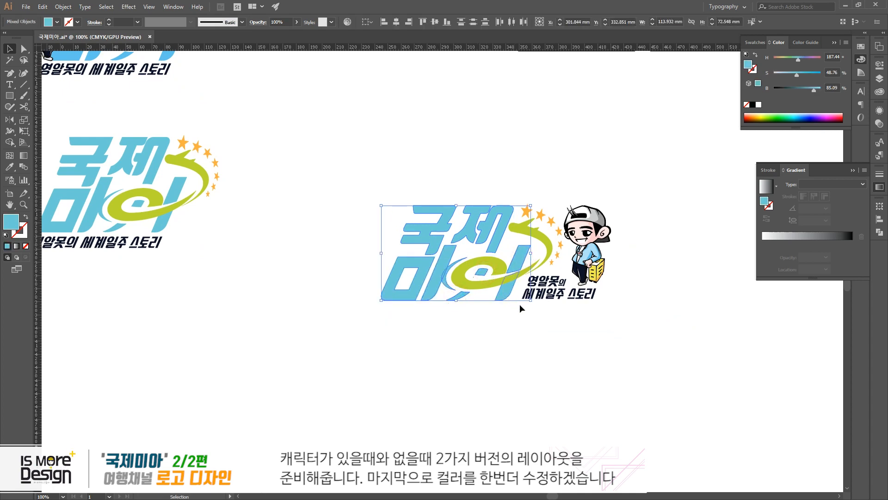
pyautogui.click(567, 289)
pyautogui.press('v')
pyautogui.click(629, 323)
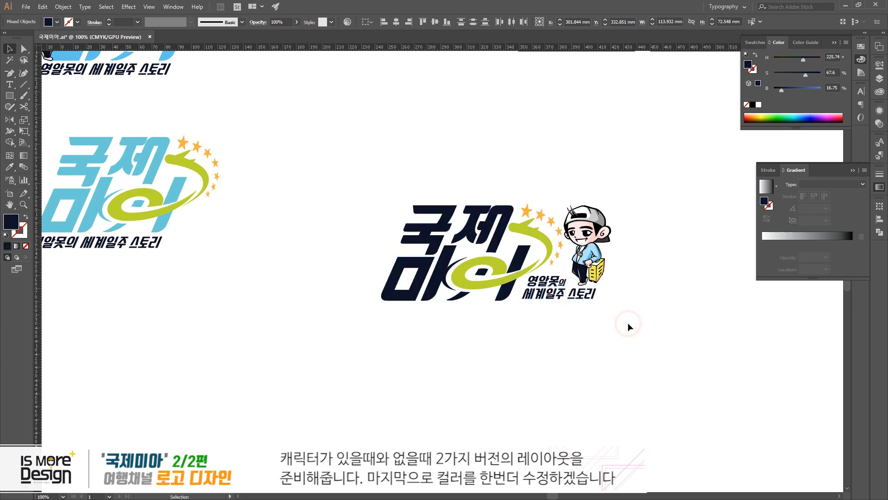
# - Move the complete character-free logo about 115 mm right and 40 mm down, beside the navy logo with the character
pyautogui.press('space')
pyautogui.moveTo(643, 317); pyautogui.dragTo(589, 318)
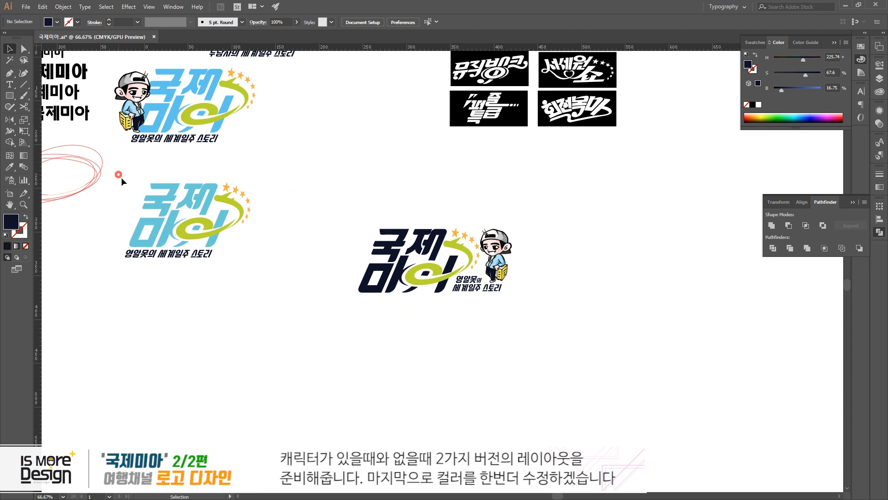
pyautogui.moveTo(121, 177); pyautogui.dragTo(270, 273)
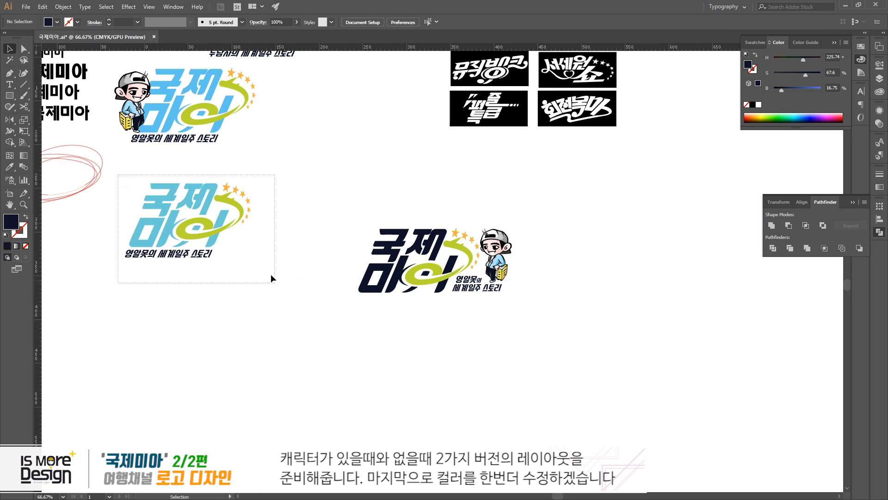
pyautogui.moveTo(208, 222); pyautogui.dragTo(301, 265)
pyautogui.click(376, 347)
# - Recolour all lettering pieces of the character-free logo with the dark navy sampled from the neighbouring logo's lettering
pyautogui.press('z')
pyautogui.moveTo(204, 200); pyautogui.dragTo(377, 275)
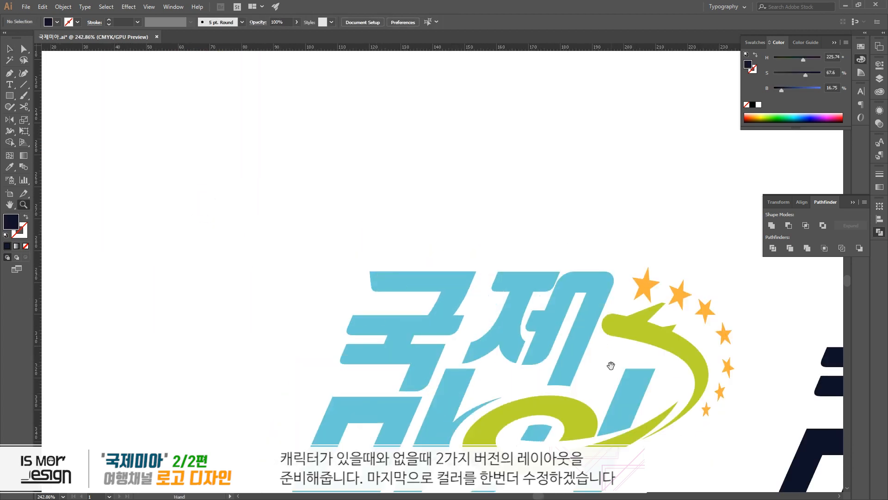
pyautogui.press('v')
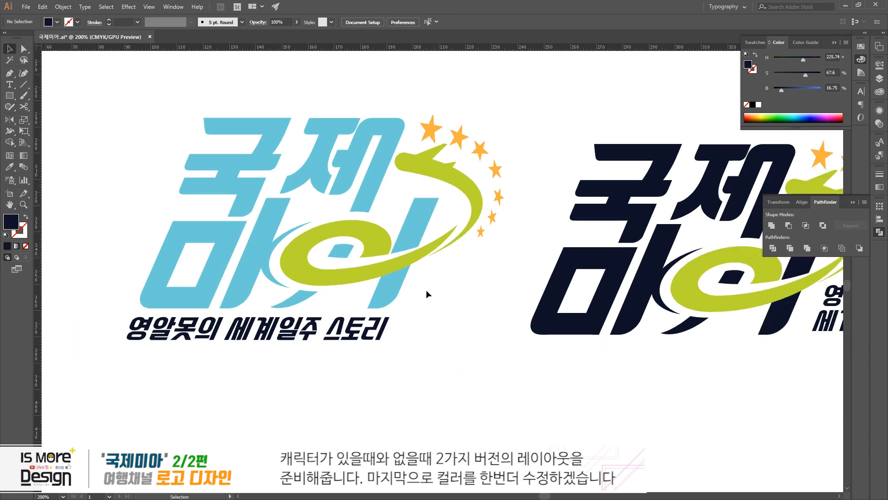
pyautogui.click(394, 287)
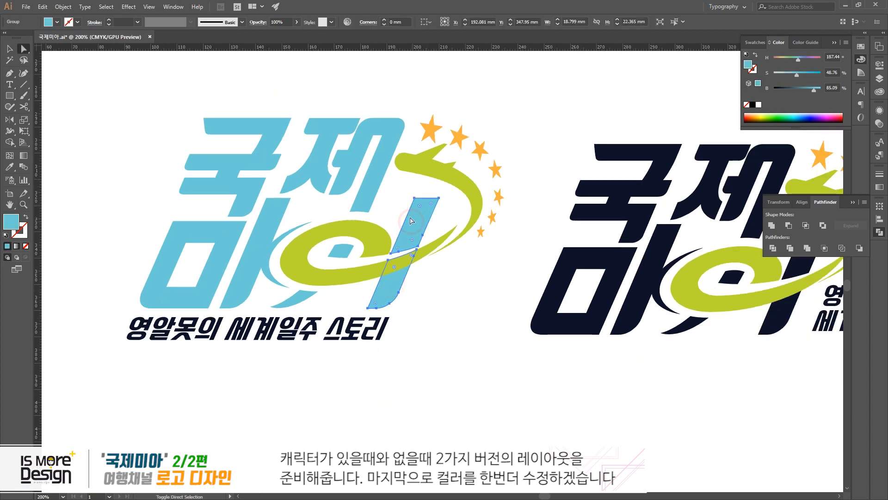
pyautogui.press('v')
pyautogui.keyDown('shift'); pyautogui.click(373, 189); pyautogui.keyUp('shift')
pyautogui.keyDown('shift'); pyautogui.click(315, 180); pyautogui.keyUp('shift')
pyautogui.moveTo(135, 145); pyautogui.dragTo(140, 154)
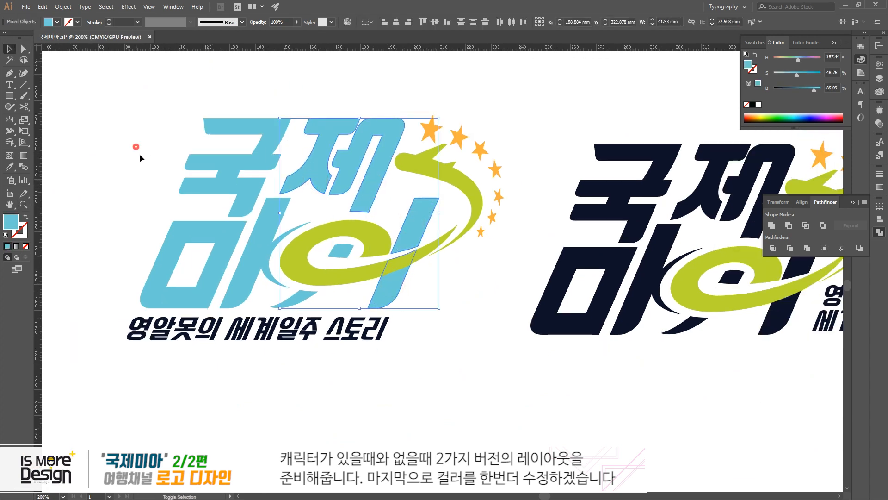
pyautogui.moveTo(245, 266); pyautogui.dragTo(281, 279)
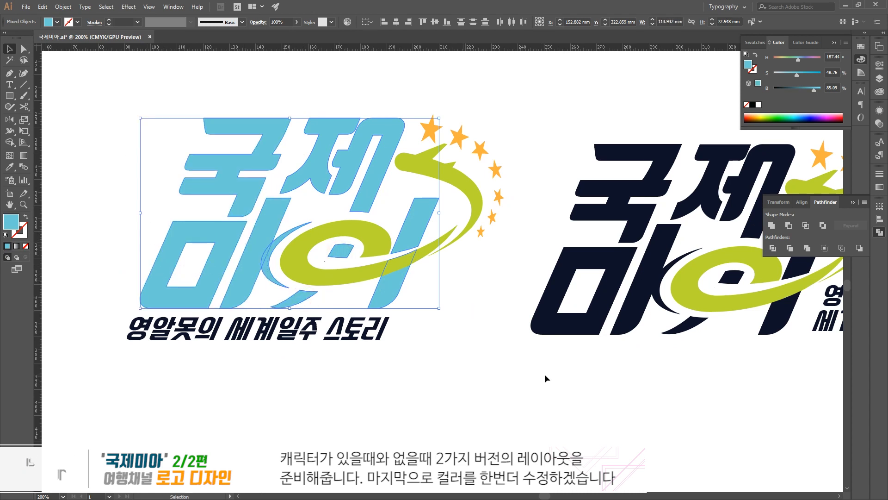
pyautogui.press('i')
pyautogui.click(573, 318)
pyautogui.press('v')
pyautogui.click(438, 372)
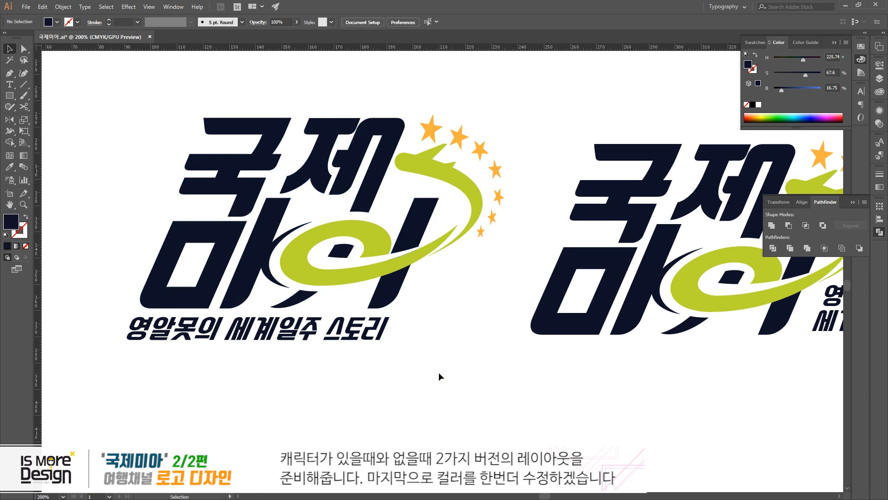
pyautogui.hotkey('ctrl', '-')
pyautogui.moveTo(438, 372); pyautogui.dragTo(414, 373)
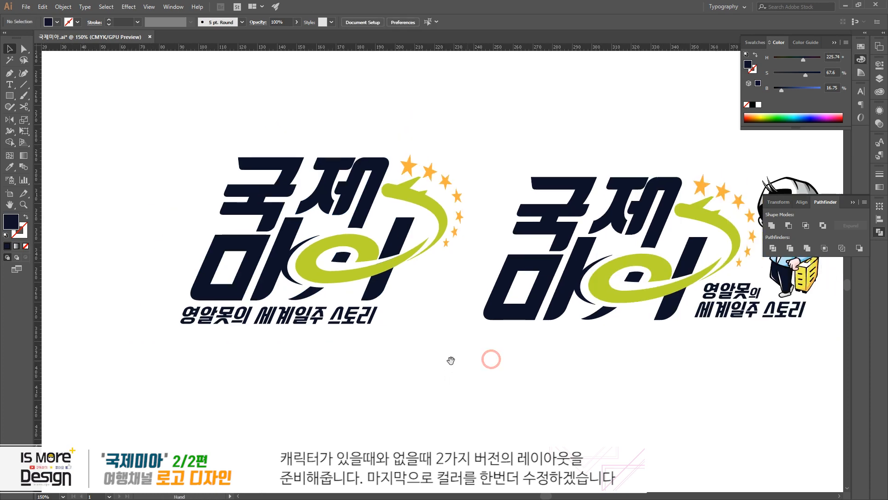
pyautogui.hotkey('ctrl', '-')
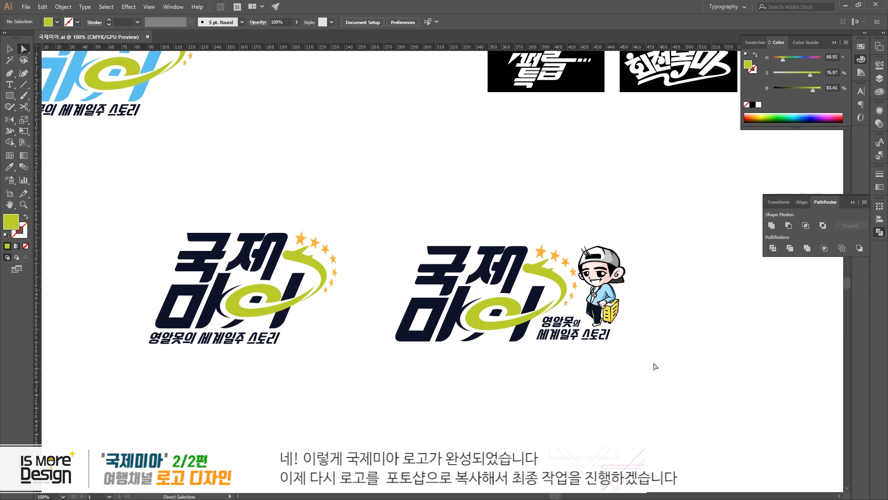
pyautogui.moveTo(660, 366); pyautogui.dragTo(527, 358)
pyautogui.click(405, 192)
pyautogui.hotkey('ctrl', '+')
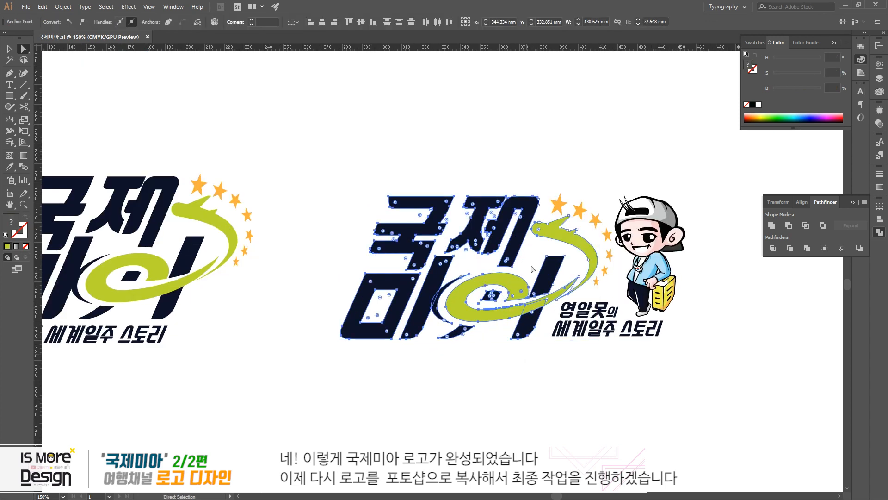
pyautogui.moveTo(565, 210); pyautogui.dragTo(520, 218)
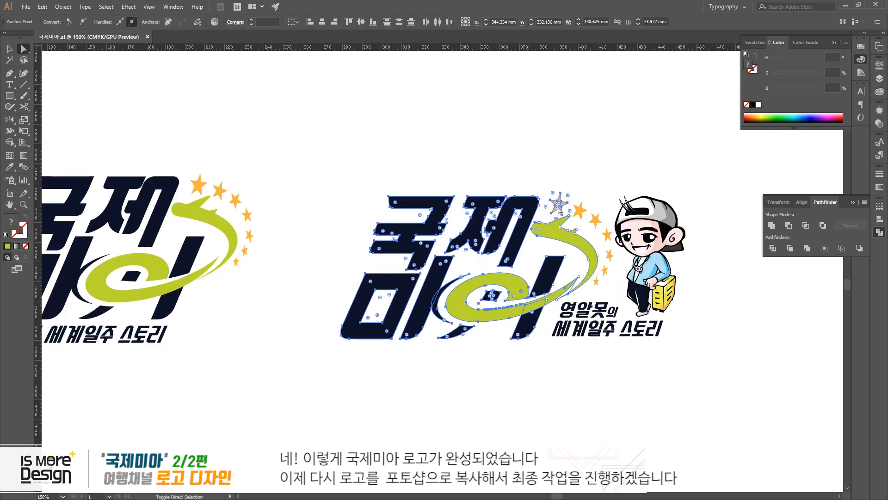
pyautogui.click(601, 169)
pyautogui.press('v')
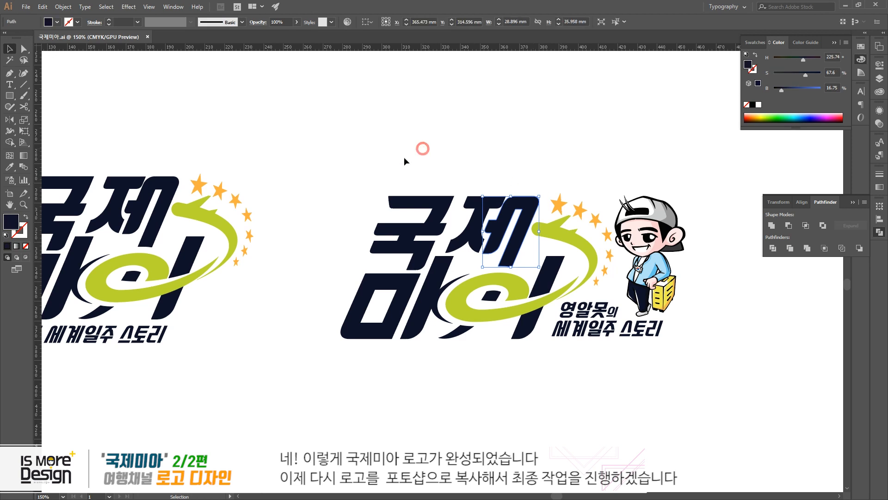
# - Copy the right logo's lettering, swirl, stars and character without the tagline, and switch to Photoshop
pyautogui.moveTo(353, 162); pyautogui.dragTo(608, 354)
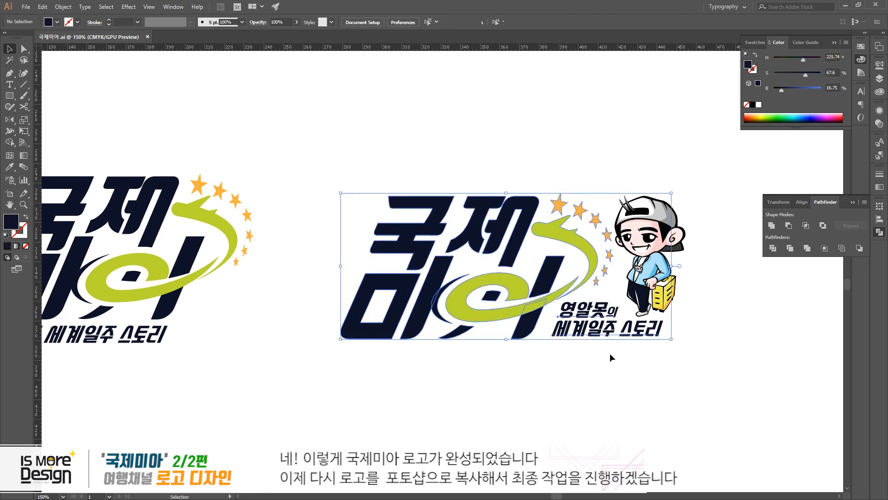
pyautogui.keyDown('shift'); pyautogui.click(648, 284); pyautogui.keyUp('shift')
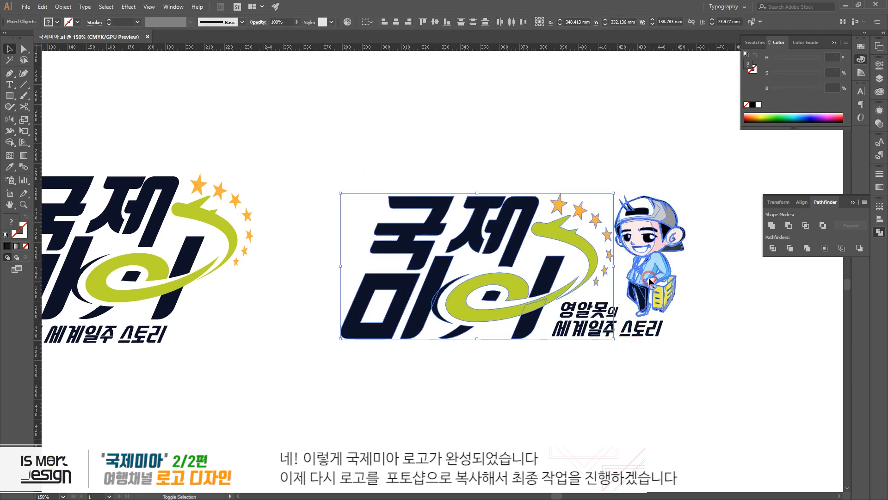
pyautogui.press('a')
pyautogui.press('v')
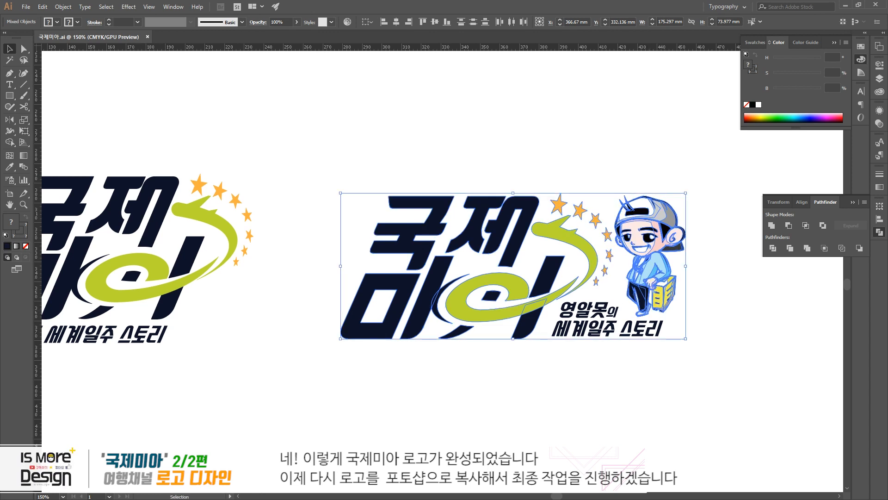
pyautogui.hotkey('alt', 'Tab')
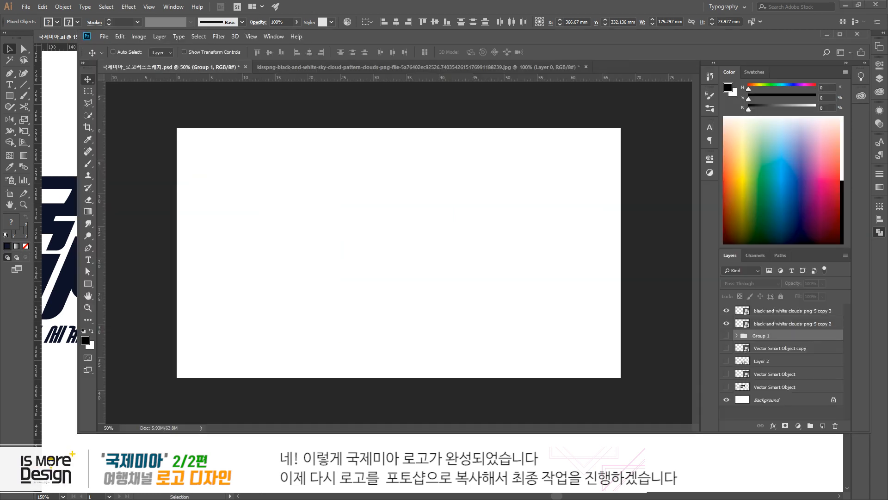
# - Paste the logo as a Smart Object above the black-and-white-clouds-png-5 copy 3 layer and scale it to about 270%
pyautogui.click(748, 311)
pyautogui.hotkey('ctrl', 'v')
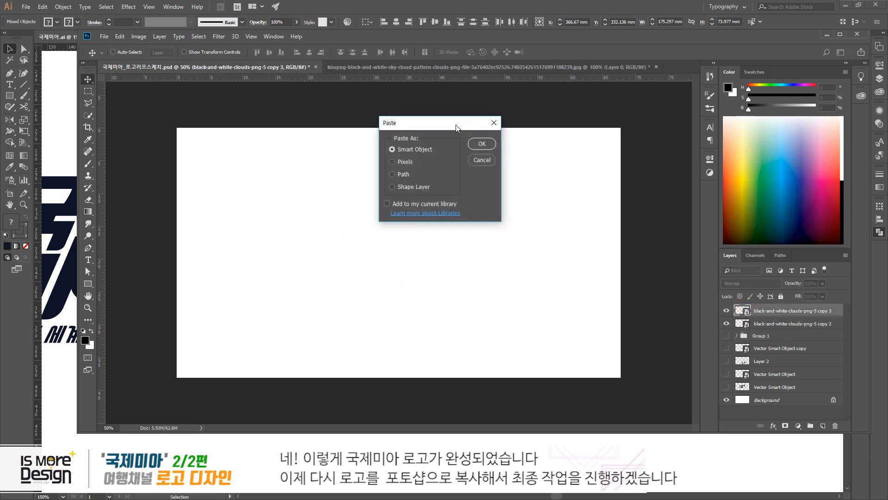
pyautogui.click(481, 144)
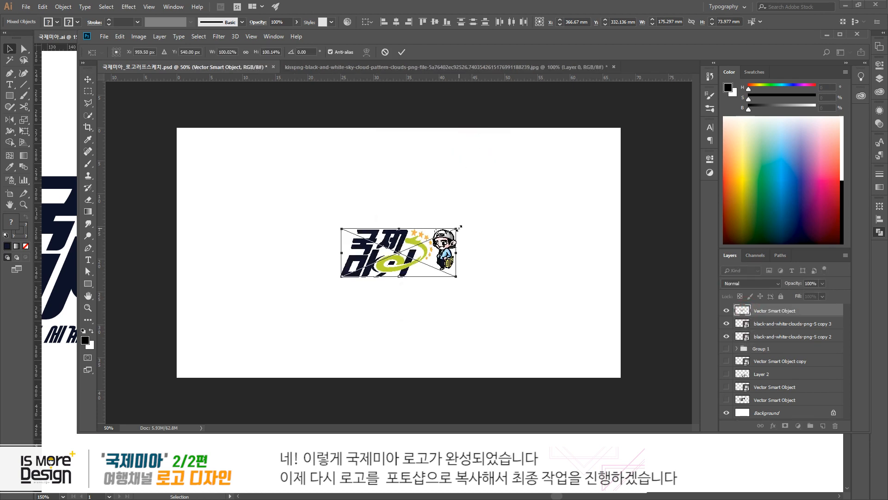
pyautogui.moveTo(459, 228); pyautogui.dragTo(570, 167)
pyautogui.press('Return')
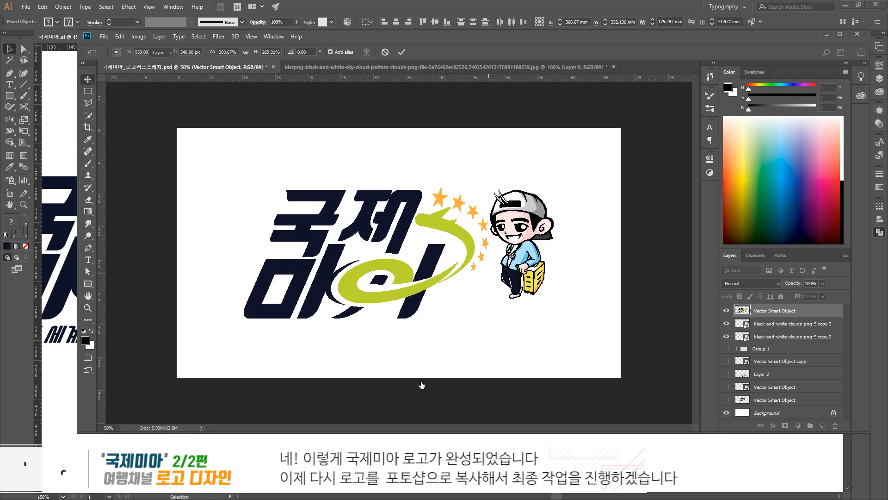
# - Copy the two-line tagline from the Illustrator logo and paste it into the Photoshop document as a Smart Object
pyautogui.hotkey('alt', 'Tab')
pyautogui.click(602, 330)
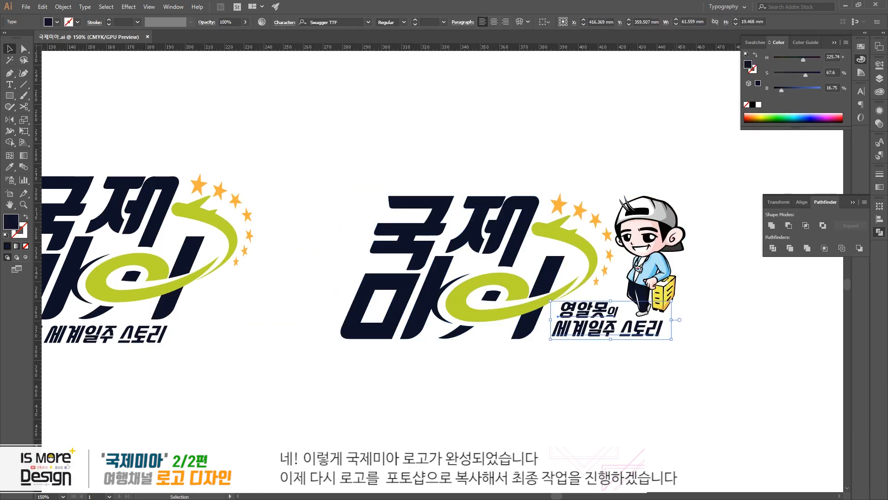
pyautogui.hotkey('alt', 'Tab')
pyautogui.hotkey('ctrl', 'v')
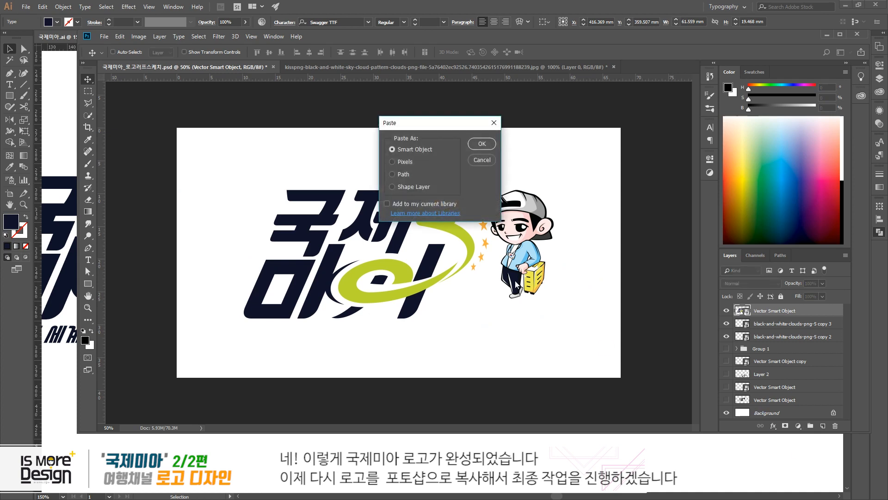
pyautogui.press('Return')
# - Enlarge the tagline beneath the character, align it with the base of the 미아 lettering and stretch it slightly wider to the right
pyautogui.moveTo(418, 249); pyautogui.dragTo(482, 221)
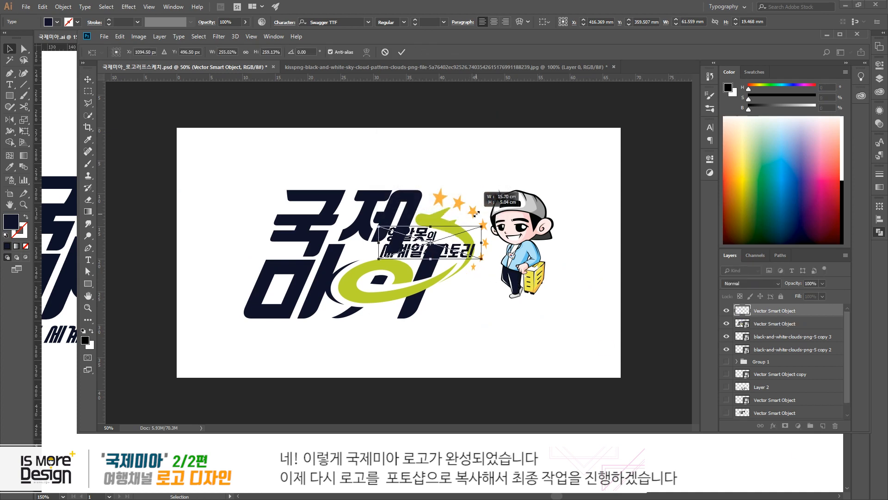
pyautogui.moveTo(447, 245); pyautogui.dragTo(499, 303)
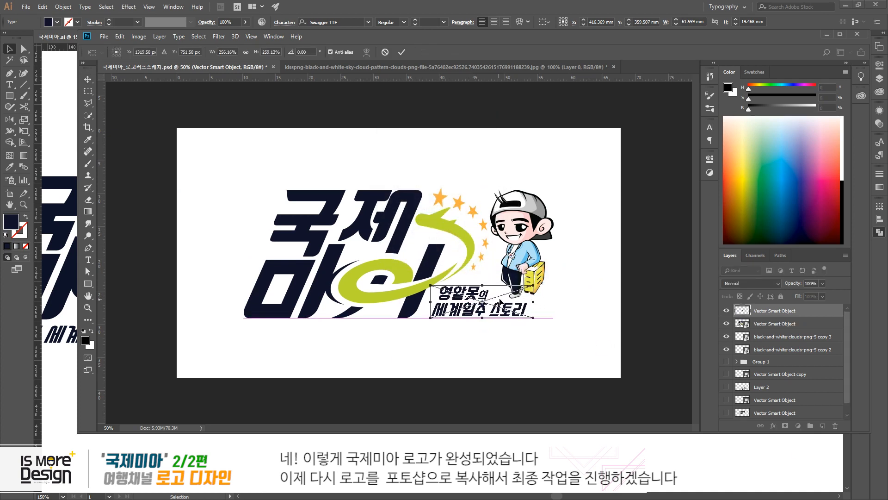
pyautogui.press('Return')
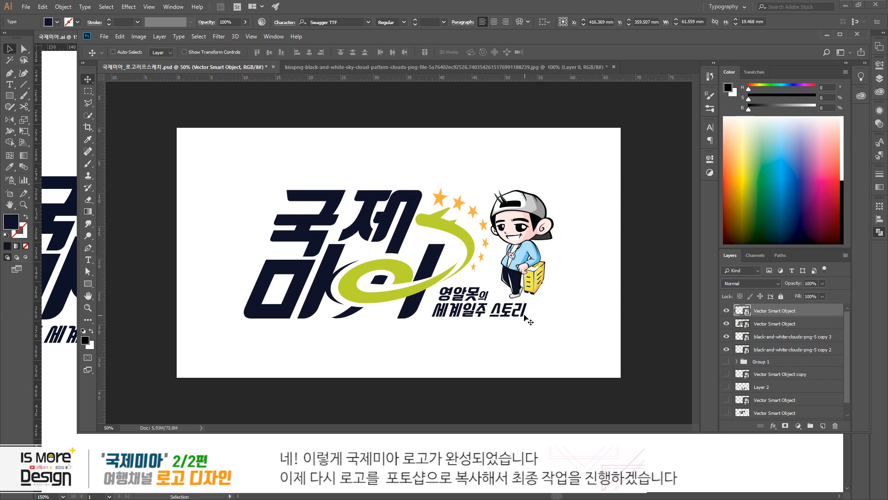
pyautogui.hotkey('ctrl', 't')
pyautogui.moveTo(530, 291); pyautogui.dragTo(546, 292)
pyautogui.press('Return')
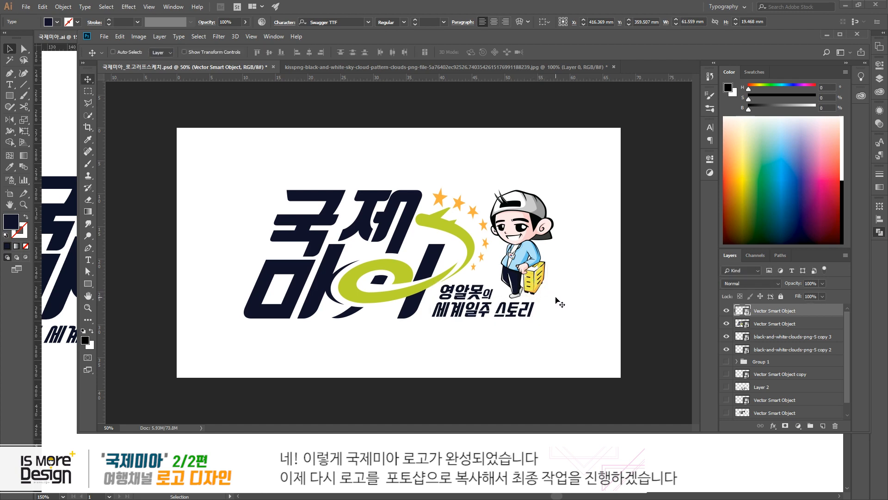
# - Bring the two layers black-and-white-clouds-png-5 copy 3 and copy 2 in front of the logo and tagline
pyautogui.click(746, 325)
pyautogui.click(741, 341)
pyautogui.keyDown('shift'); pyautogui.click(743, 349); pyautogui.keyUp('shift')
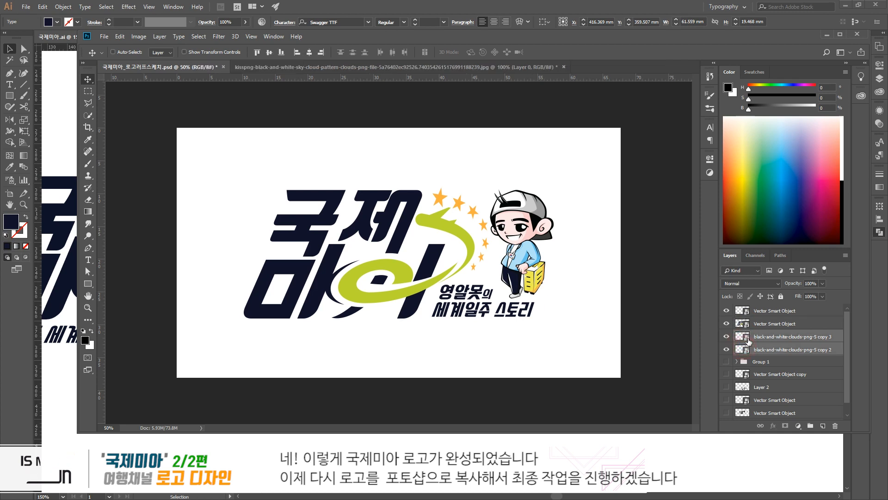
pyautogui.hotkey('ctrl', 'shift', ']')
# - Move the black-and-white-clouds-png-5 copy 3 cloud onto the base of the 미 lettering and resize it with Free Transform
pyautogui.click(782, 310)
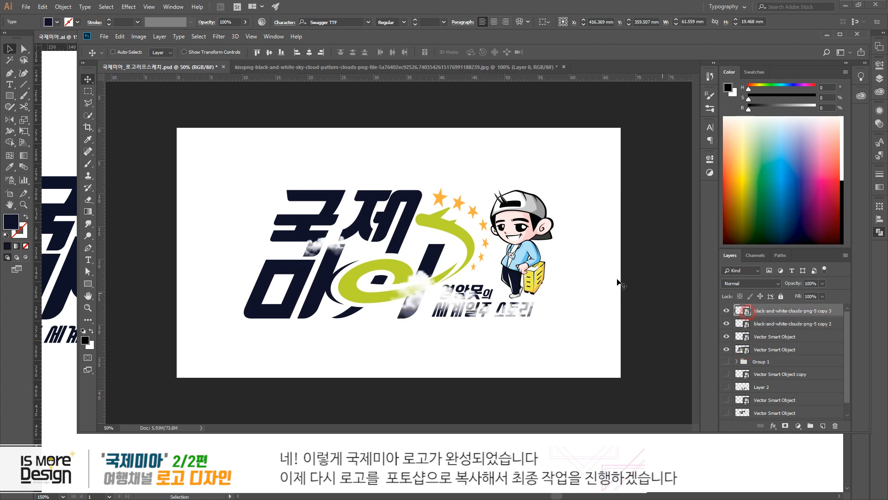
pyautogui.moveTo(338, 244); pyautogui.dragTo(302, 315)
pyautogui.hotkey('ctrl', 't')
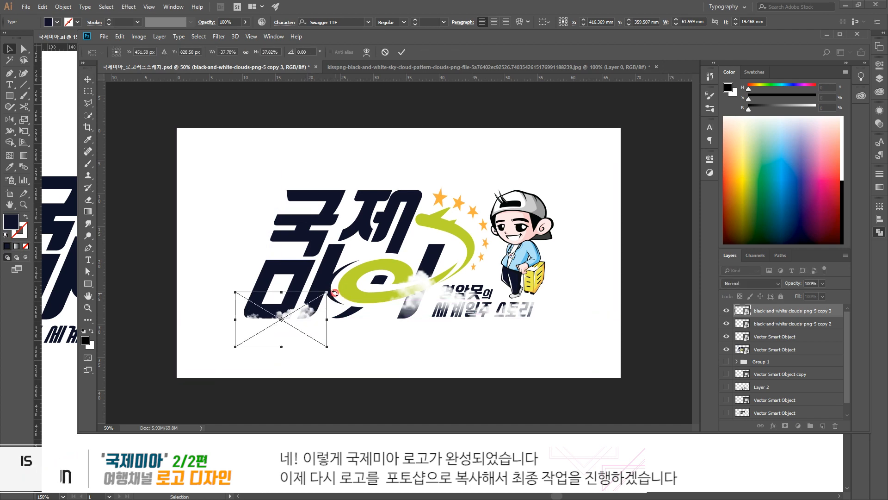
pyautogui.moveTo(362, 267)
pyautogui.mouseDown()
pyautogui.moveTo(373, 291)
pyautogui.moveTo(362, 268)
pyautogui.moveTo(353, 281)
pyautogui.mouseUp()
pyautogui.press('Return')
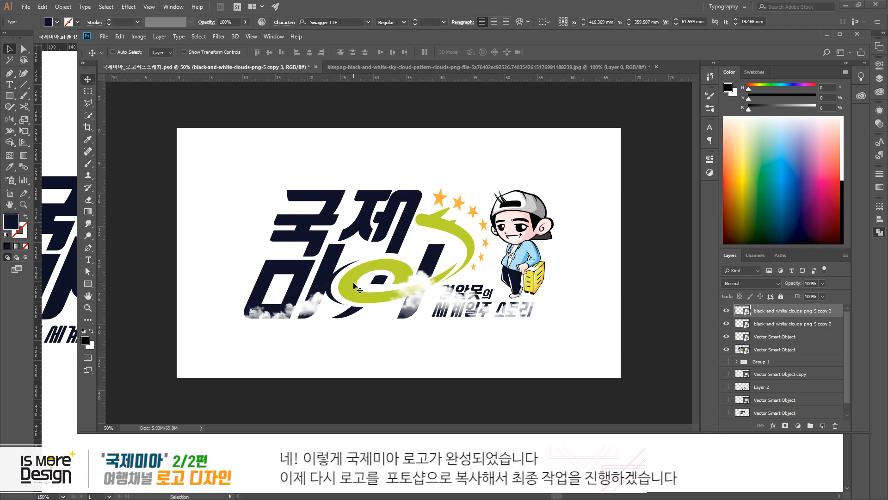
# - Nudge the cloud slightly along the base of the 미 lettering and set its opacity to 50%
pyautogui.moveTo(329, 312); pyautogui.dragTo(324, 314)
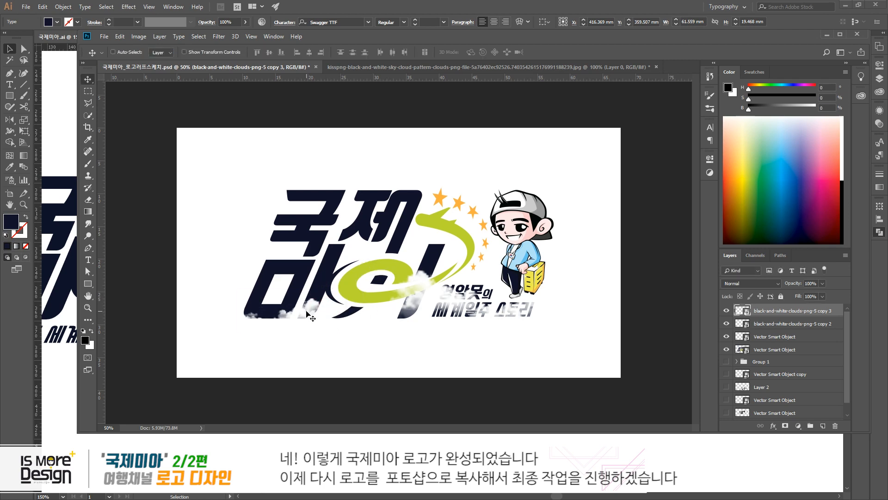
pyautogui.press('5')
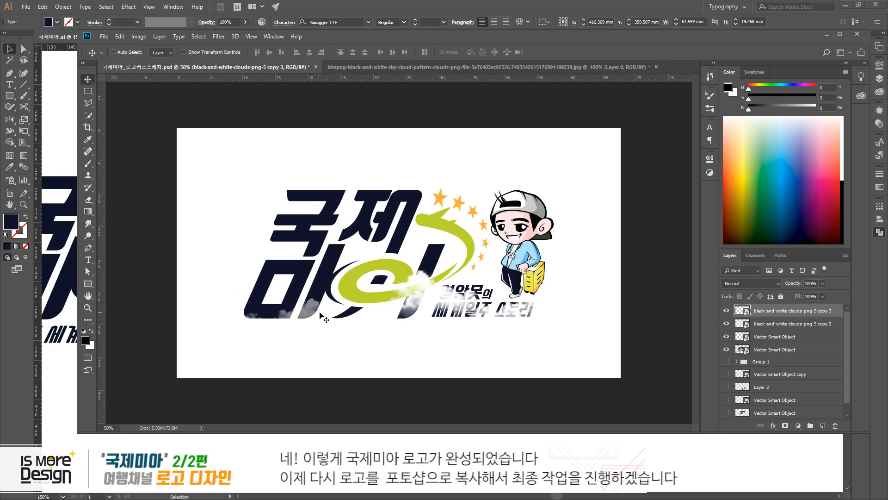
# - Flip the black-and-white-clouds-png-5 copy 3 cloud horizontally and reposition it along the base of the 미 lettering
pyautogui.moveTo(324, 319); pyautogui.dragTo(291, 308)
pyautogui.hotkey('ctrl', 't')
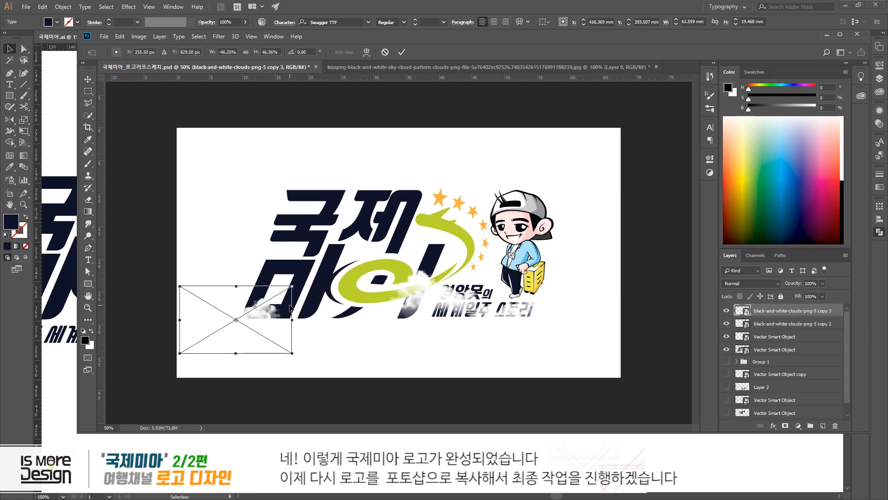
pyautogui.rightClick(290, 308)
pyautogui.click(320, 411)
pyautogui.press('Return')
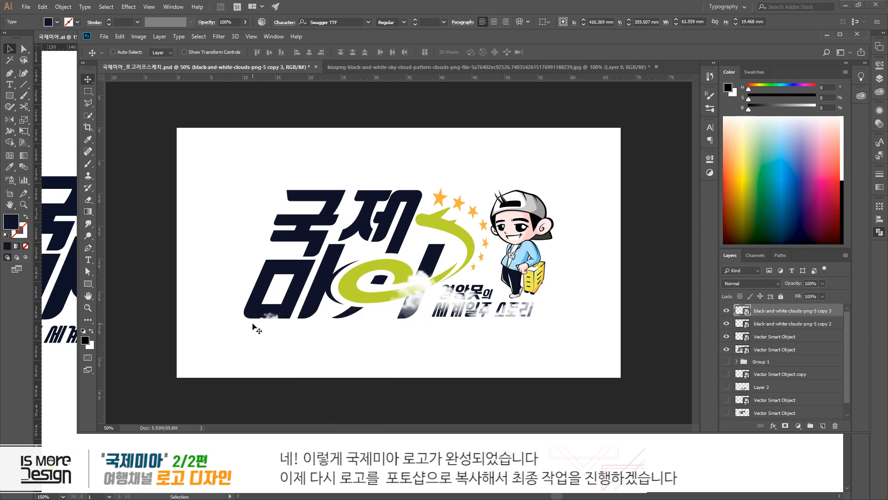
pyautogui.moveTo(253, 324); pyautogui.dragTo(285, 323)
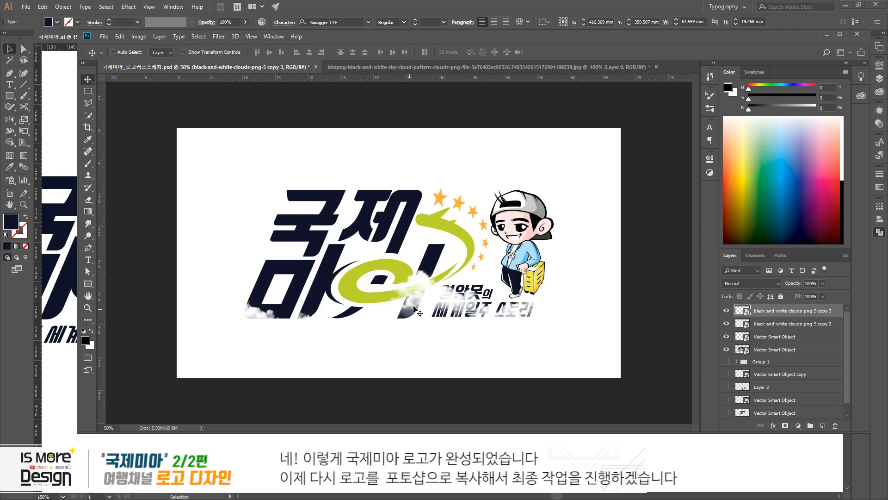
# - Shift the black-and-white-clouds-png-5 copy 2 cloud slightly on the 아 lettering and bring the tagline layer in front of both clouds
pyautogui.click(823, 326)
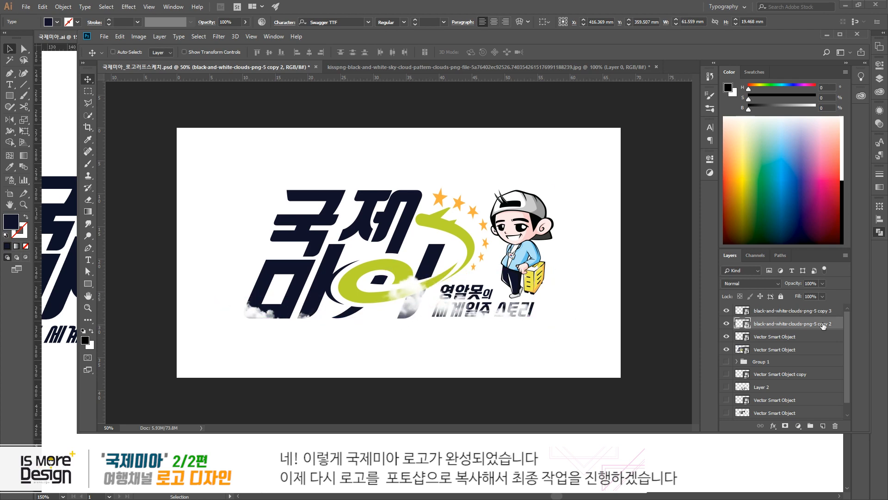
pyautogui.moveTo(758, 336); pyautogui.dragTo(759, 306)
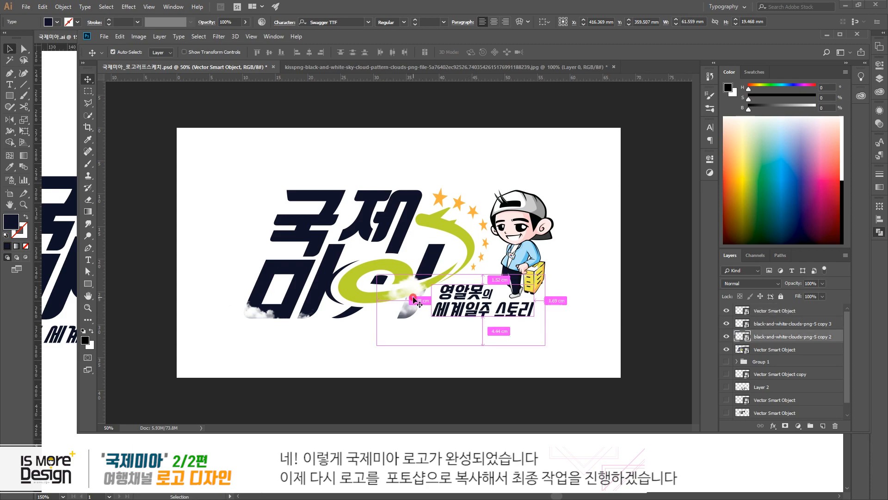
pyautogui.keyDown('ctrl'); pyautogui.click(419, 308); pyautogui.keyUp('ctrl')
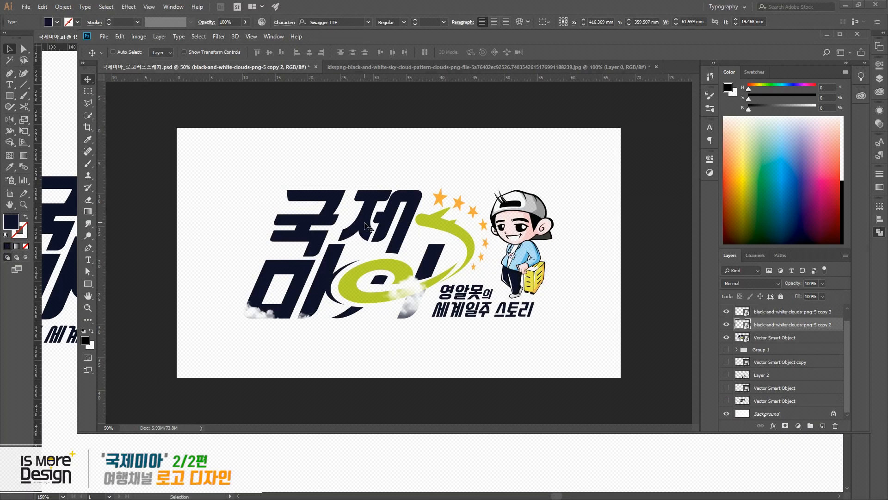
pyautogui.press('ctrl')
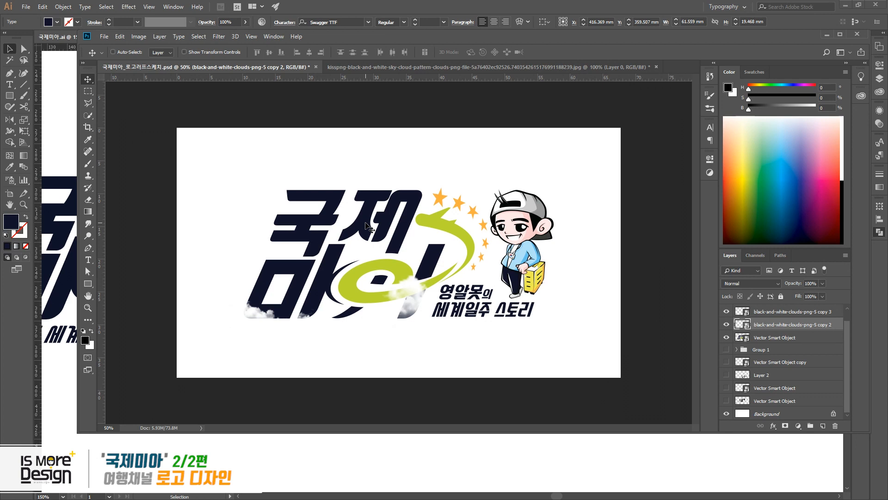